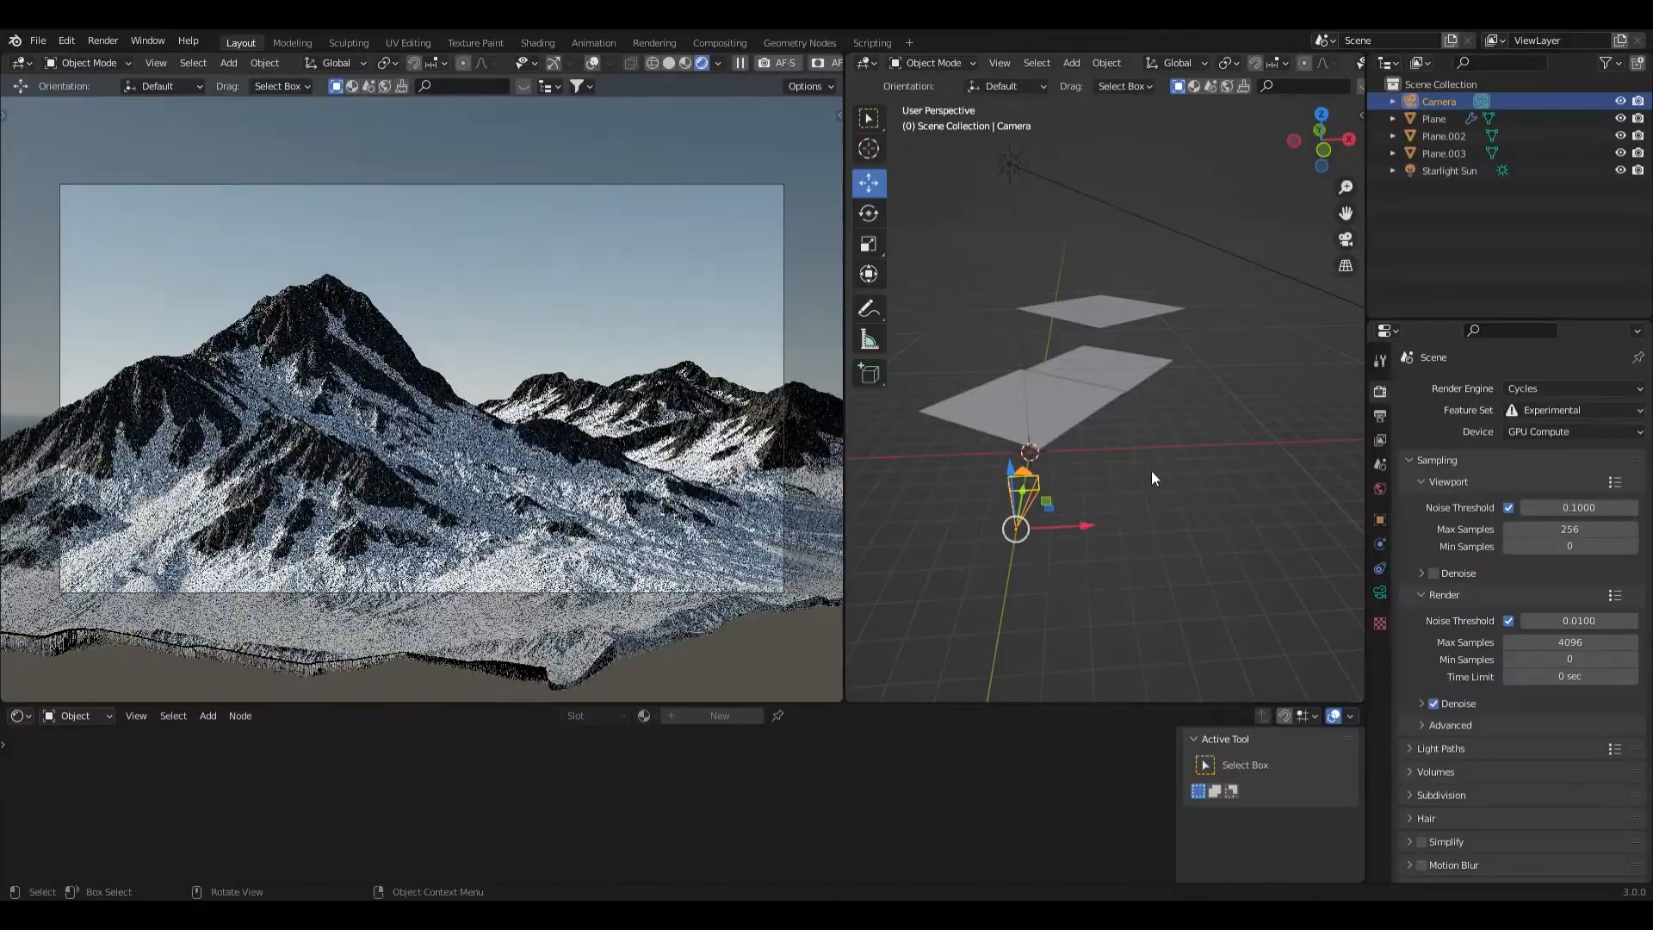
Slide the middle mountain plane Plane.002 sideways along the X axis to a new position
{"action": "mouse_move", "coordinate": [1151, 476]}
{"action": "middle_mouse_down"}
{"action": "mouse_move", "coordinate": [1099, 458]}
{"action": "mouse_move", "coordinate": [1241, 429]}
{"action": "middle_mouse_up"}
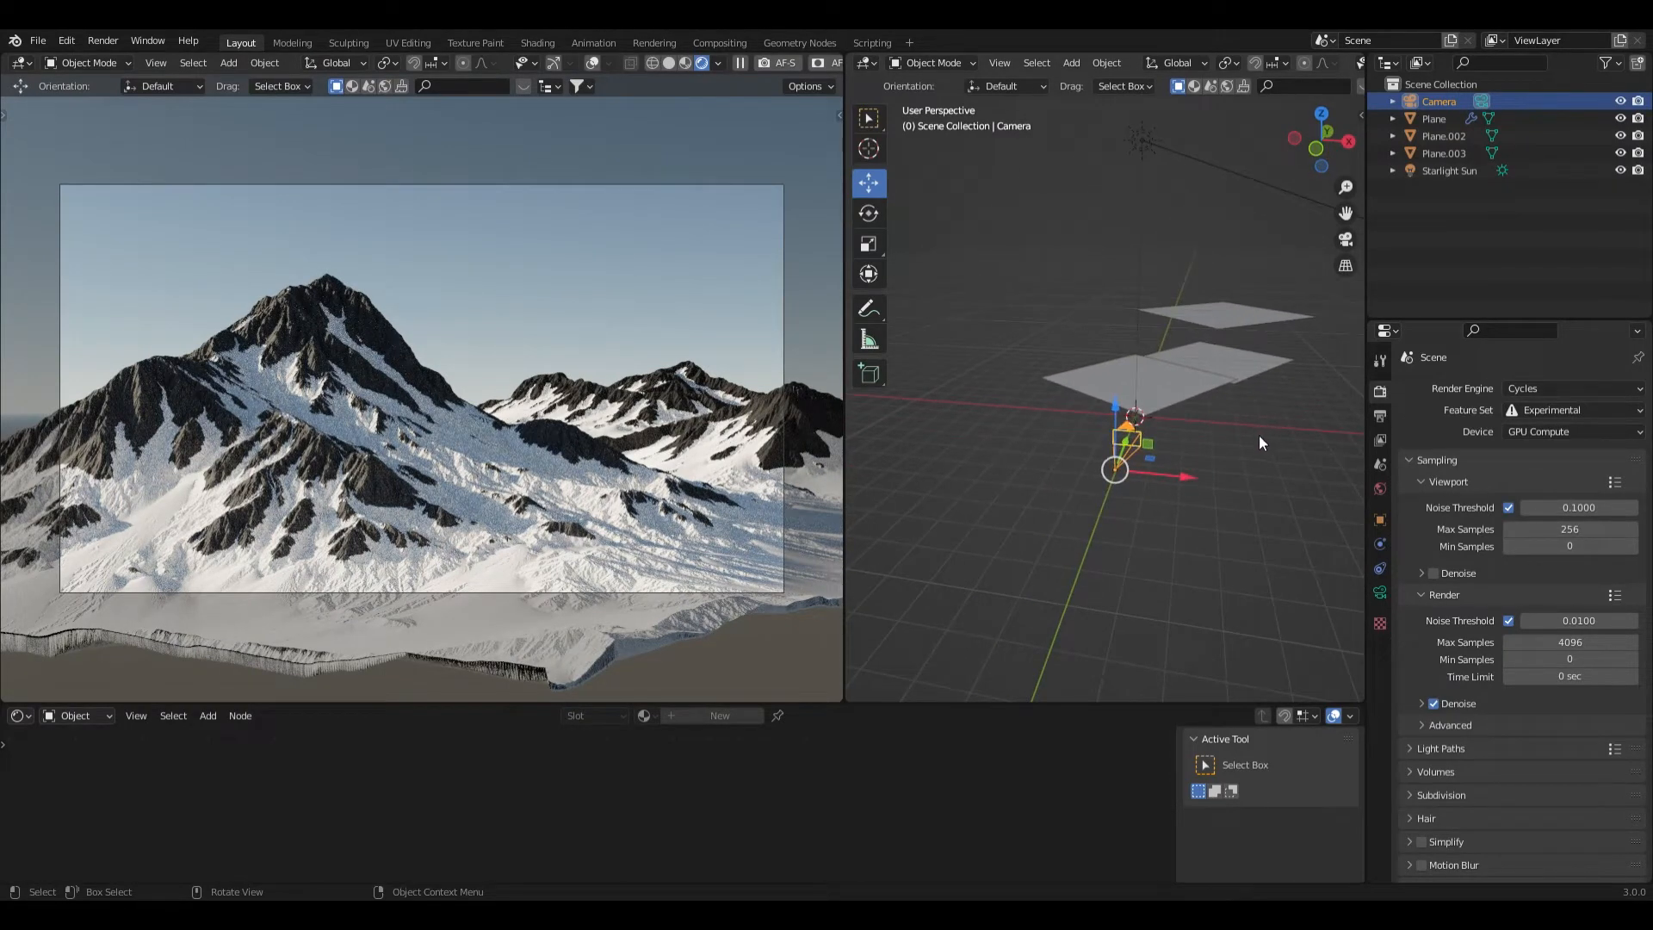
{"action": "mouse_move", "coordinate": [1229, 513]}
{"action": "middle_mouse_down"}
{"action": "mouse_move", "coordinate": [1259, 533]}
{"action": "mouse_move", "coordinate": [1217, 526]}
{"action": "middle_mouse_up"}
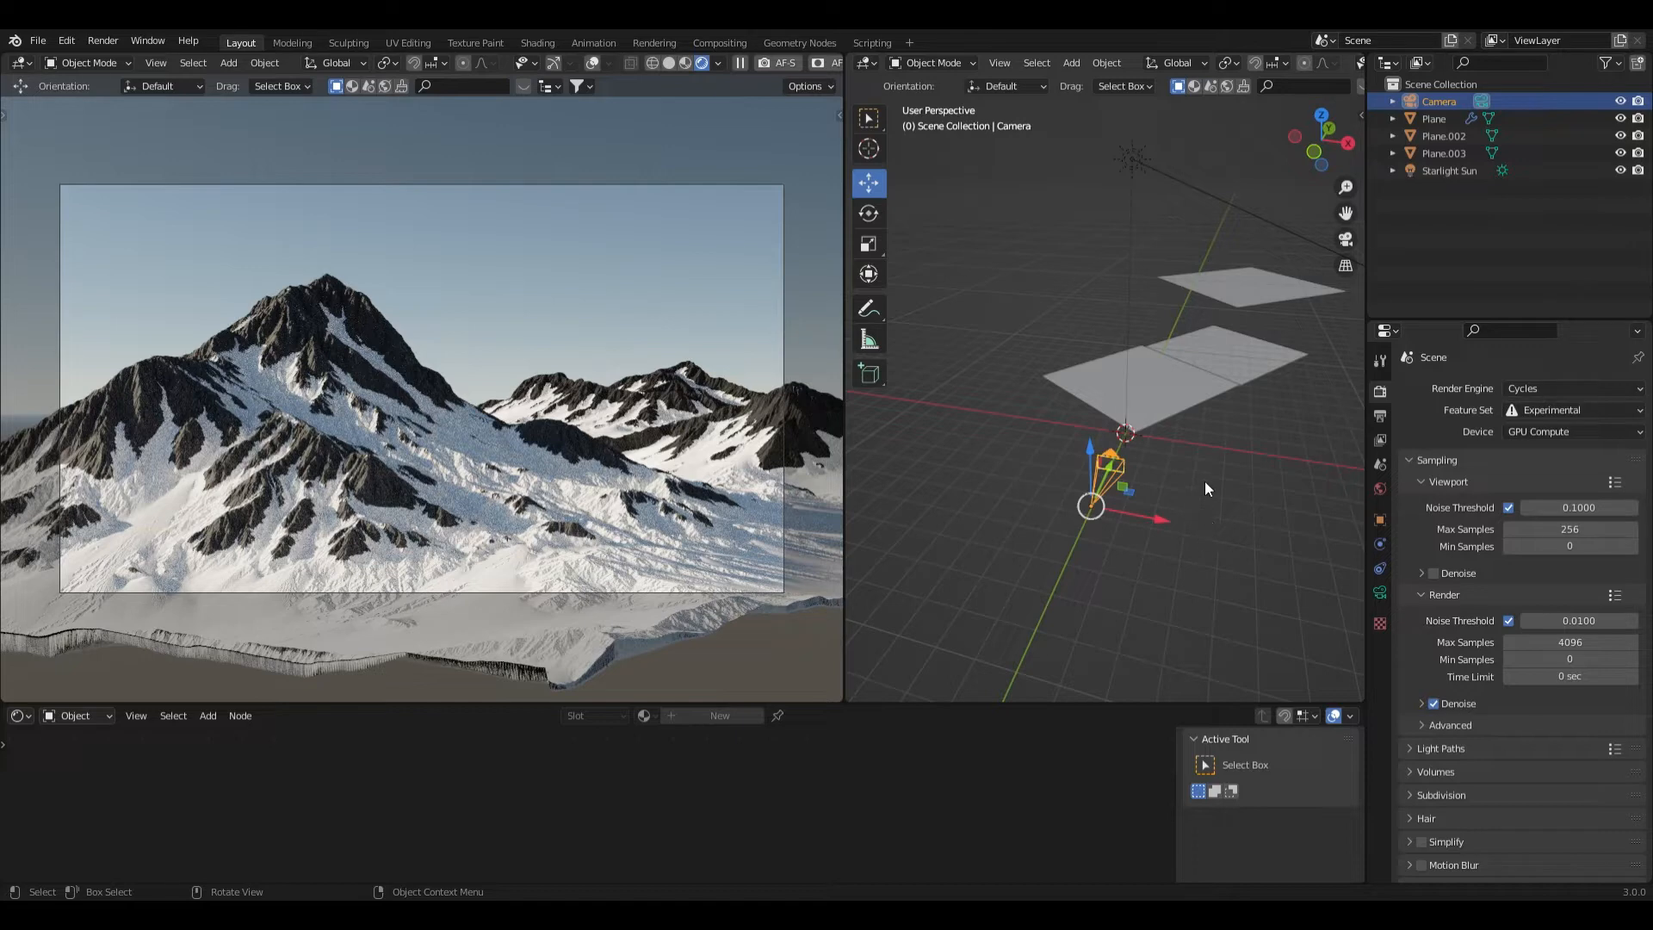
{"action": "mouse_move", "coordinate": [1205, 482]}
{"action": "middle_mouse_down"}
{"action": "mouse_move", "coordinate": [1239, 466]}
{"action": "mouse_move", "coordinate": [1166, 375]}
{"action": "middle_mouse_up"}
{"action": "left_click", "coordinate": [1148, 385]}
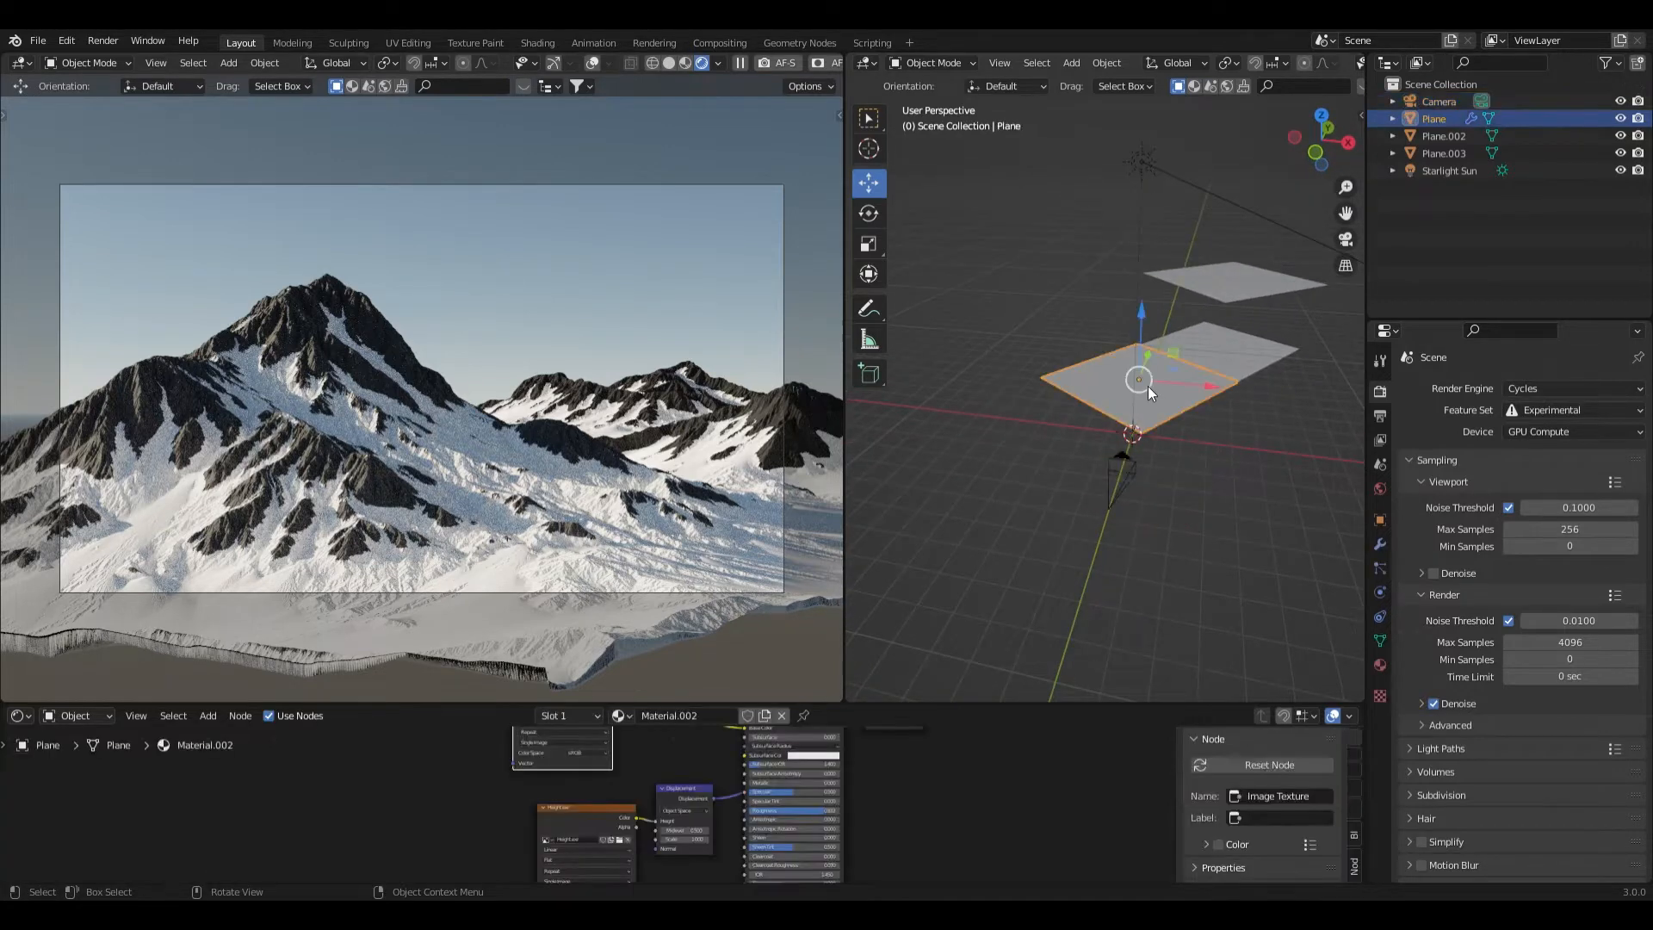
{"action": "middle_click_drag", "start_coordinate": [1148, 387], "coordinate": [1145, 377]}
{"action": "left_click", "coordinate": [1146, 377]}
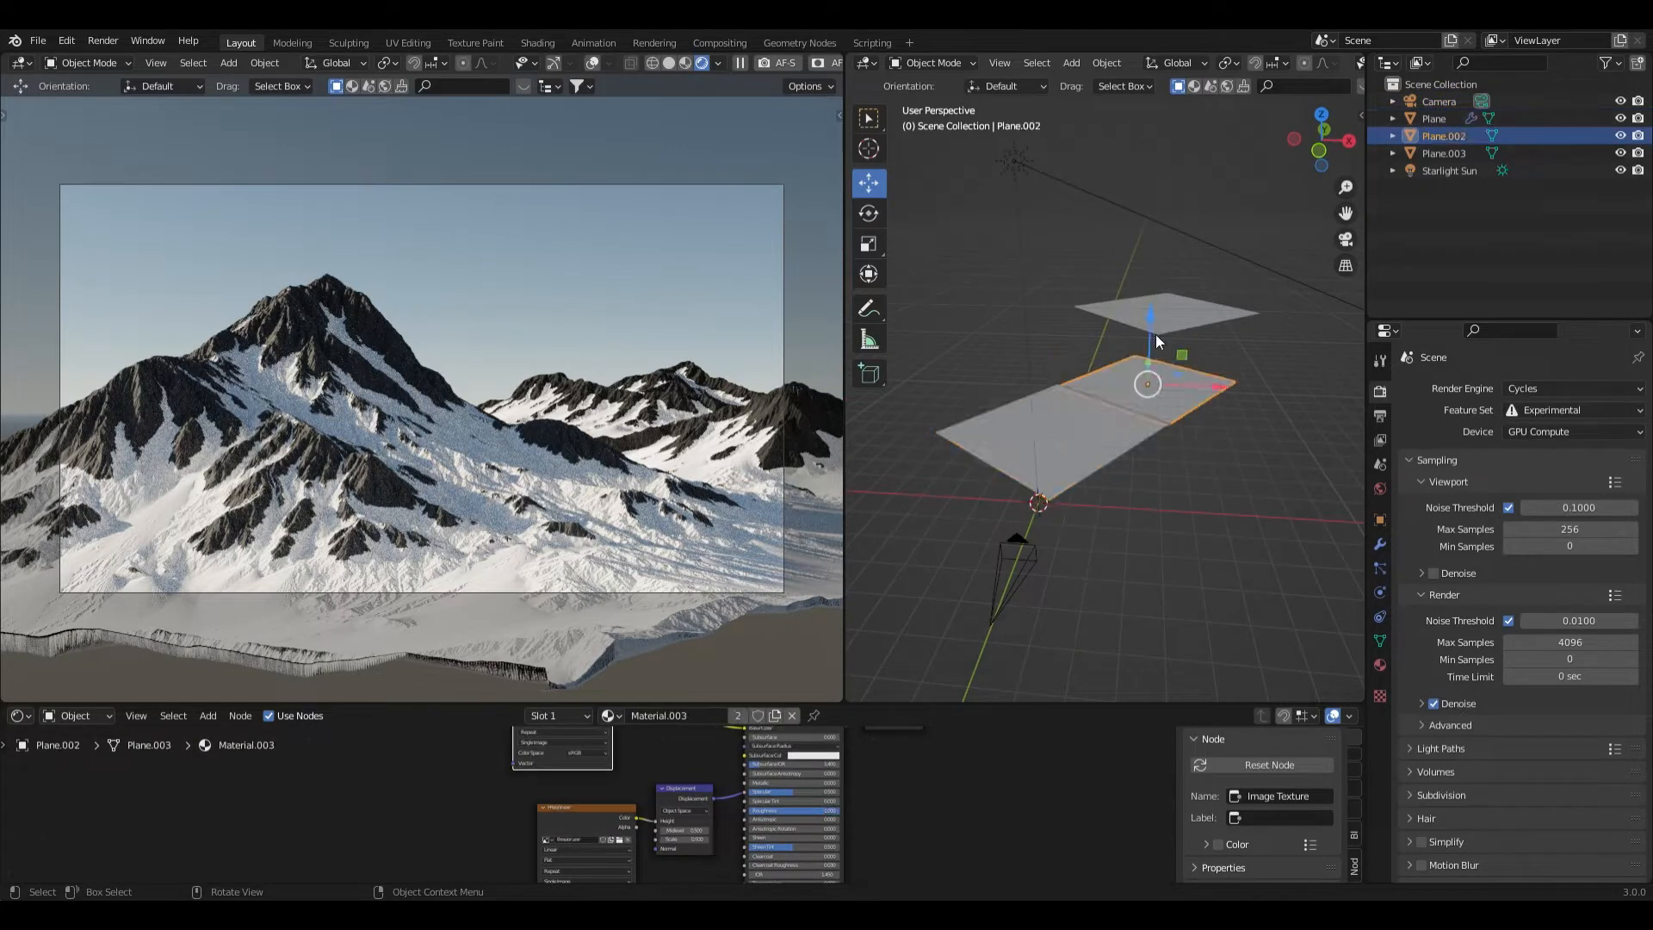
{"action": "left_click", "coordinate": [1158, 305]}
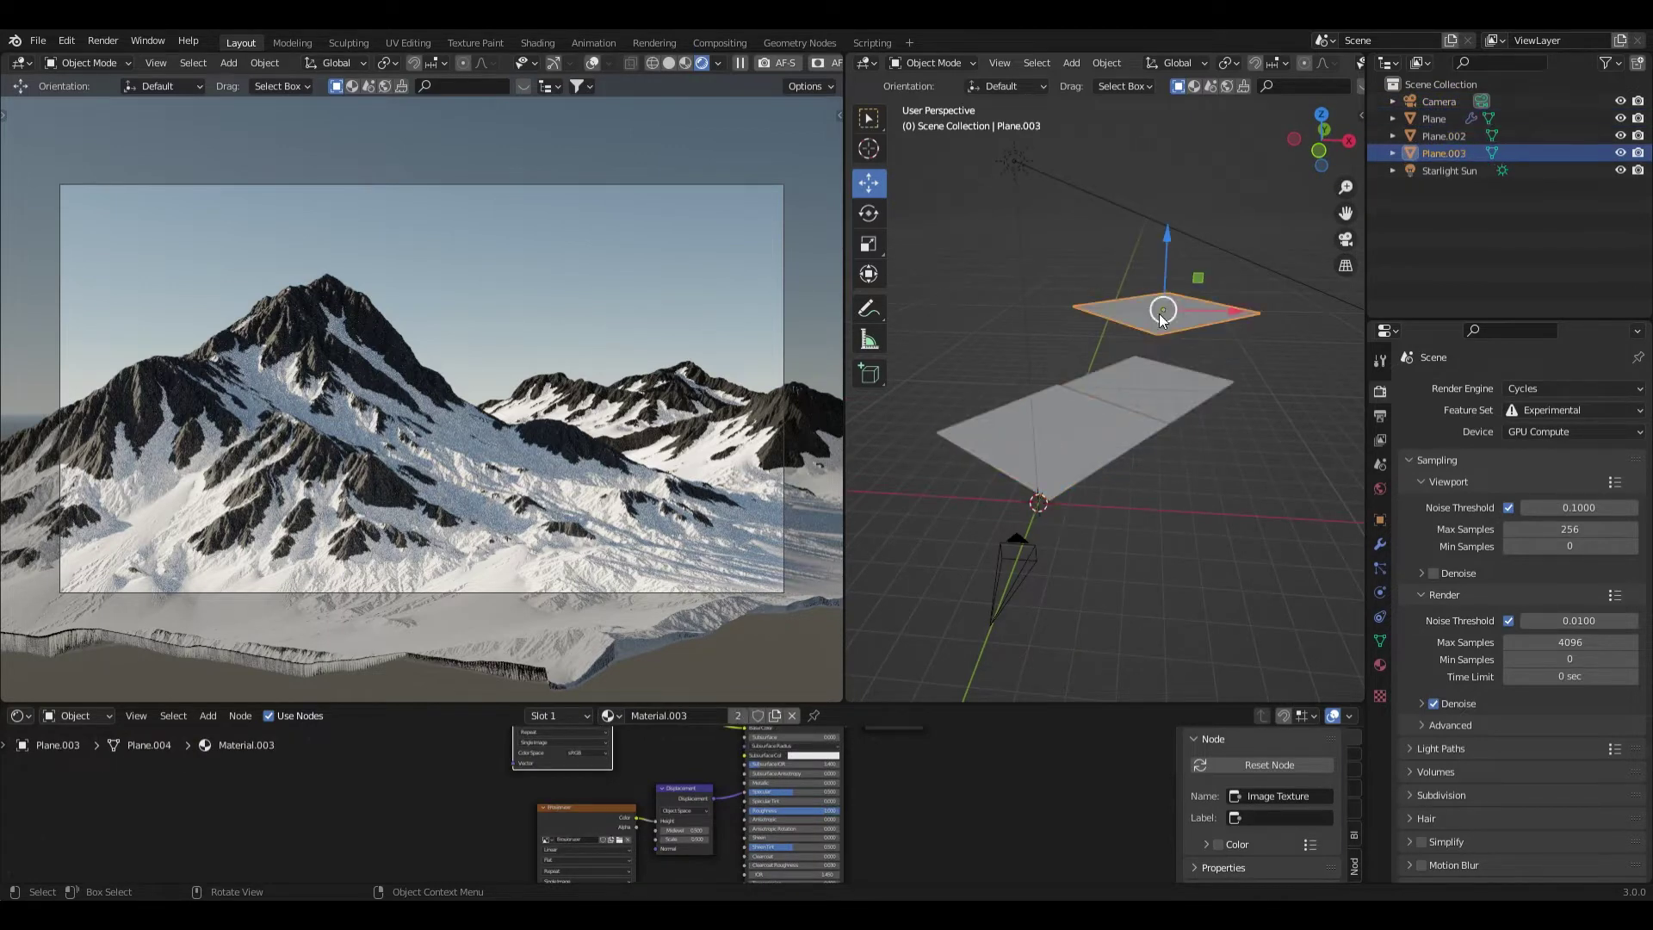
{"action": "left_click", "coordinate": [1155, 389]}
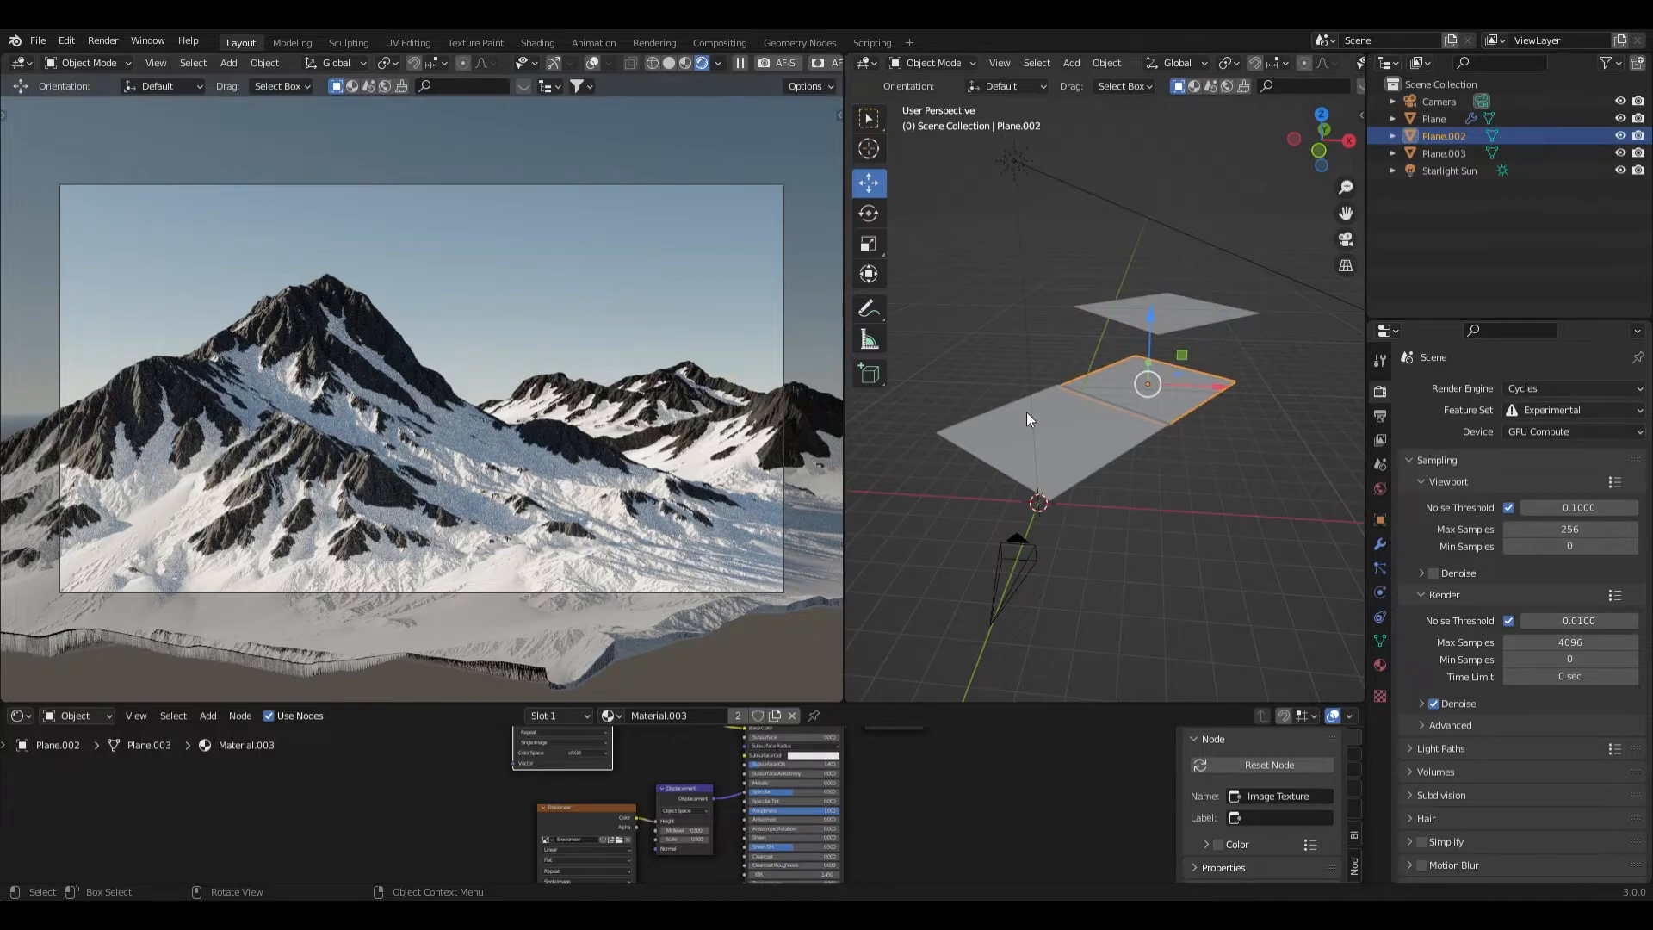
{"action": "key", "text": "g"}
{"action": "key", "text": "x"}
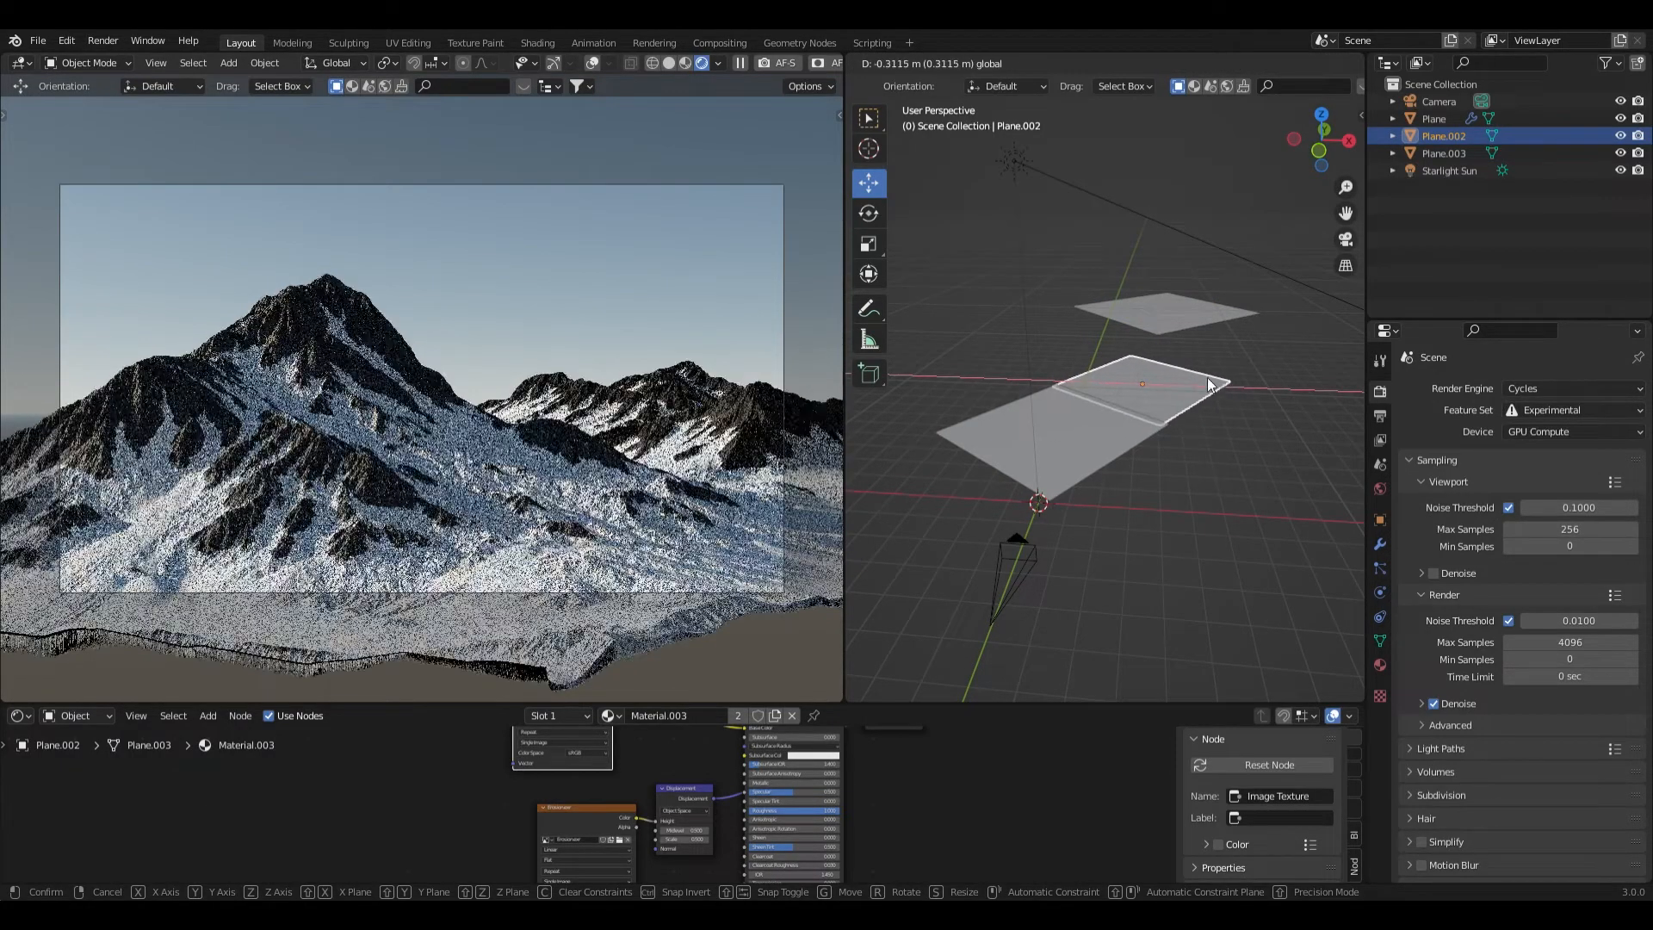
{"action": "left_click", "coordinate": [1206, 351]}
Slide the upper mountain plane Plane.003 along the X axis, then undo the last move
{"action": "left_click", "coordinate": [1201, 338]}
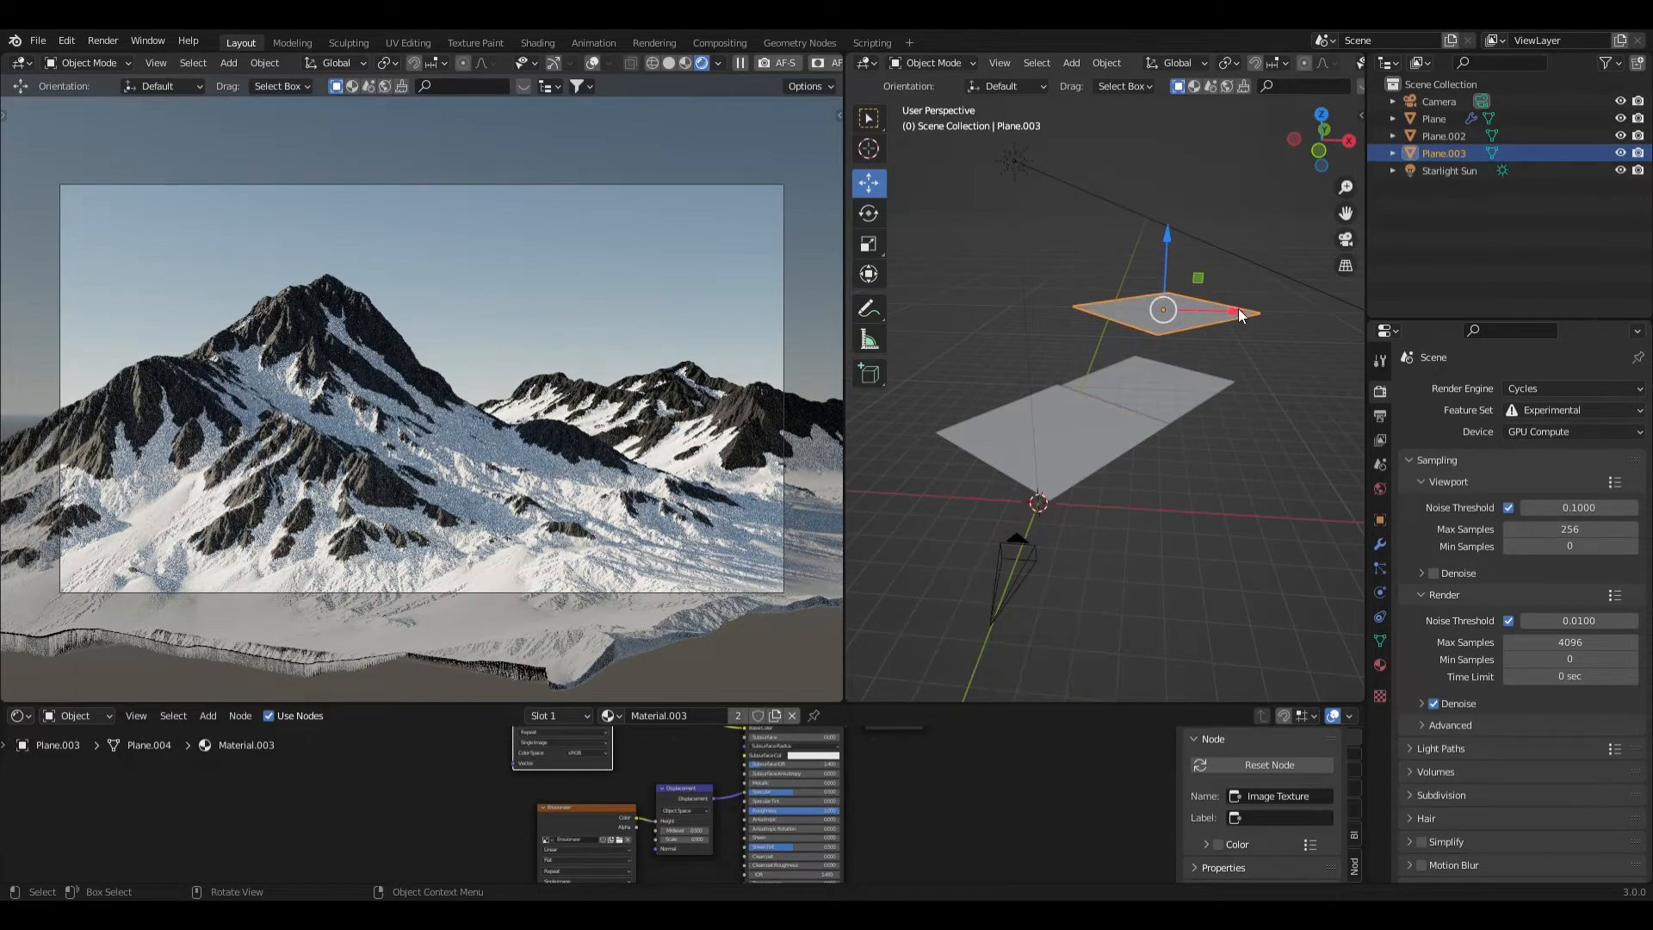
{"action": "key", "text": "g"}
{"action": "key", "text": "x"}
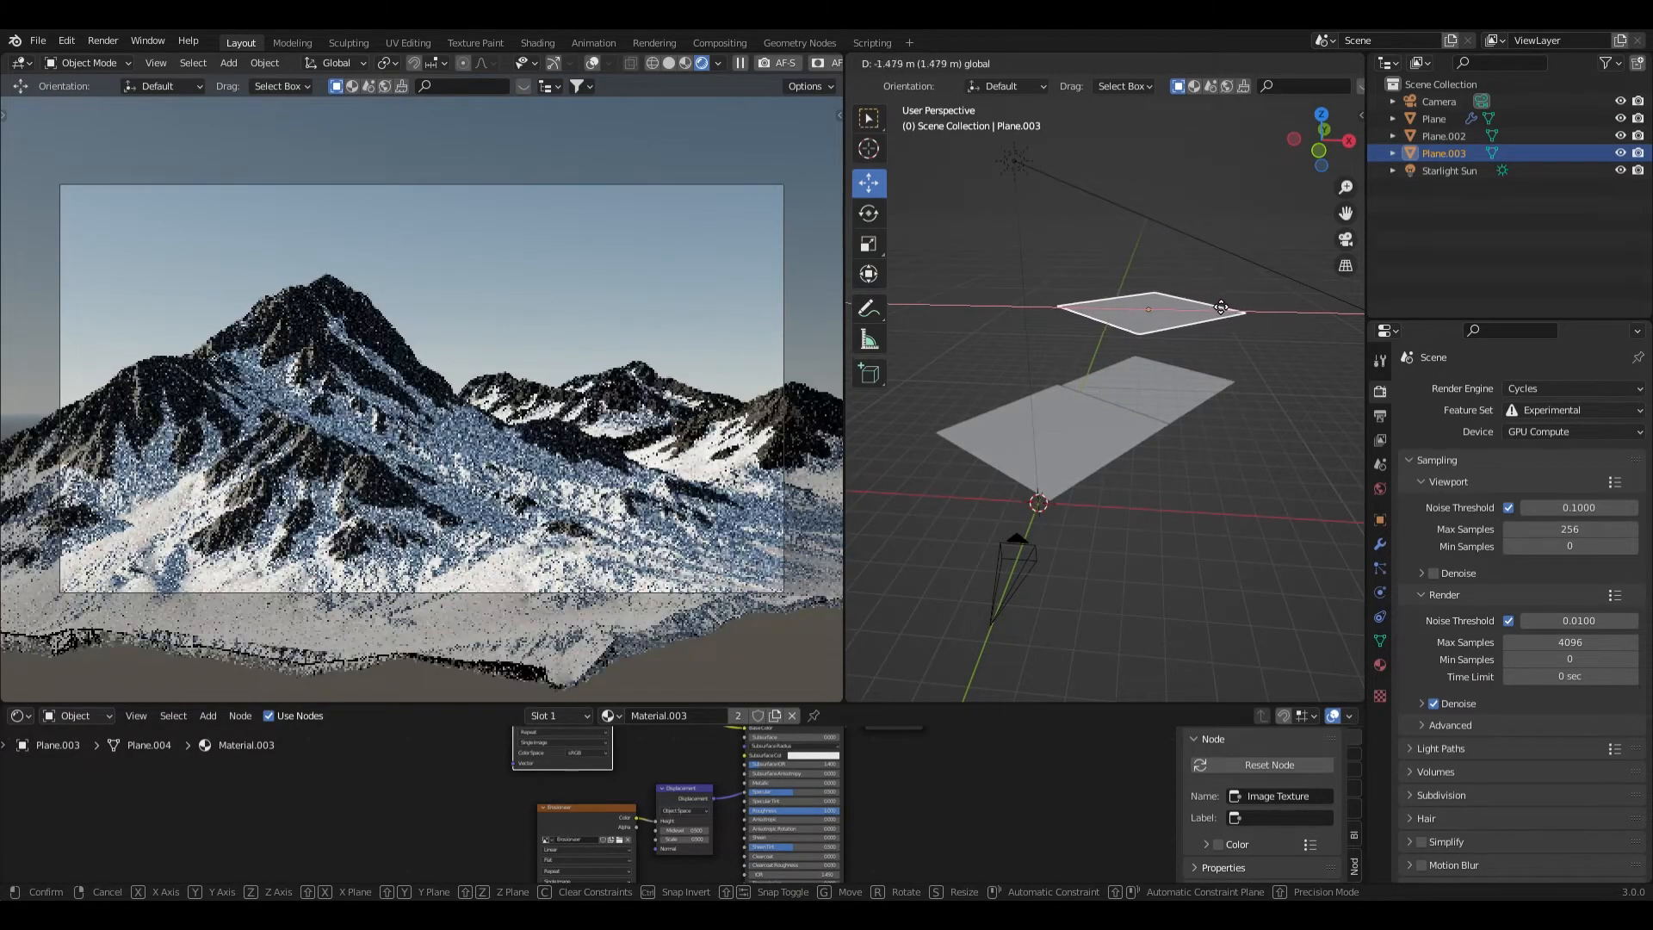
{"action": "left_click", "coordinate": [1219, 312]}
{"action": "key", "text": "ctrl+z"}
Enlarge the Shader Editor and bring the full material node tree into view
{"action": "left_click_drag", "start_coordinate": [949, 712], "coordinate": [947, 621]}
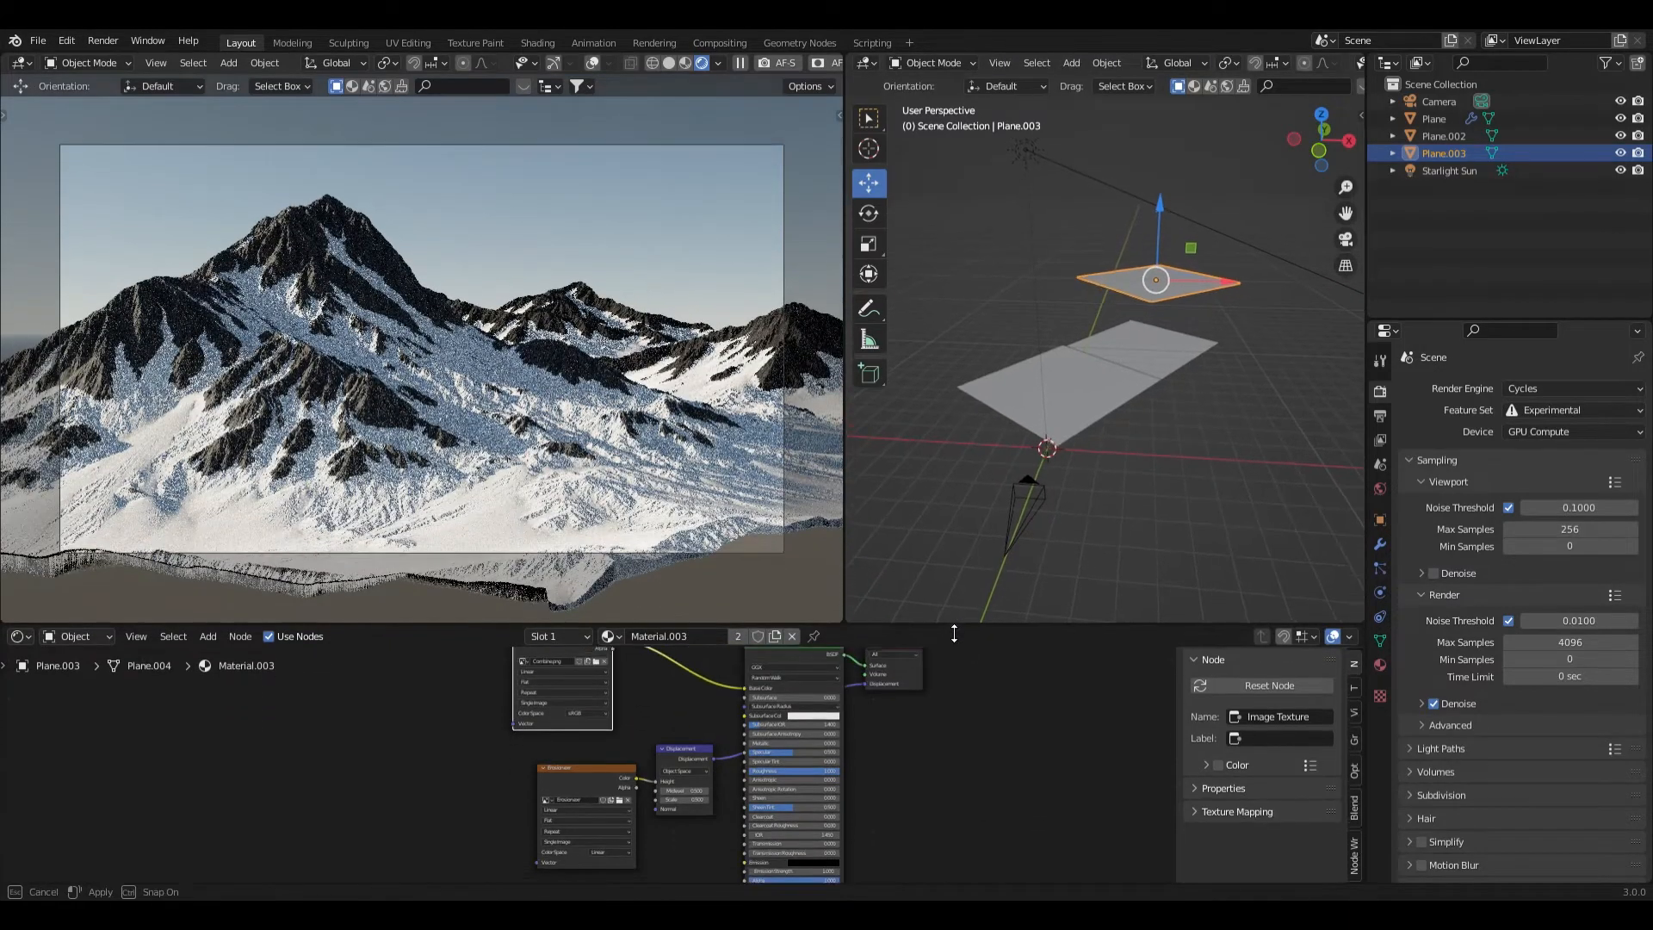
{"action": "middle_click_drag", "start_coordinate": [646, 723], "coordinate": [695, 658]}
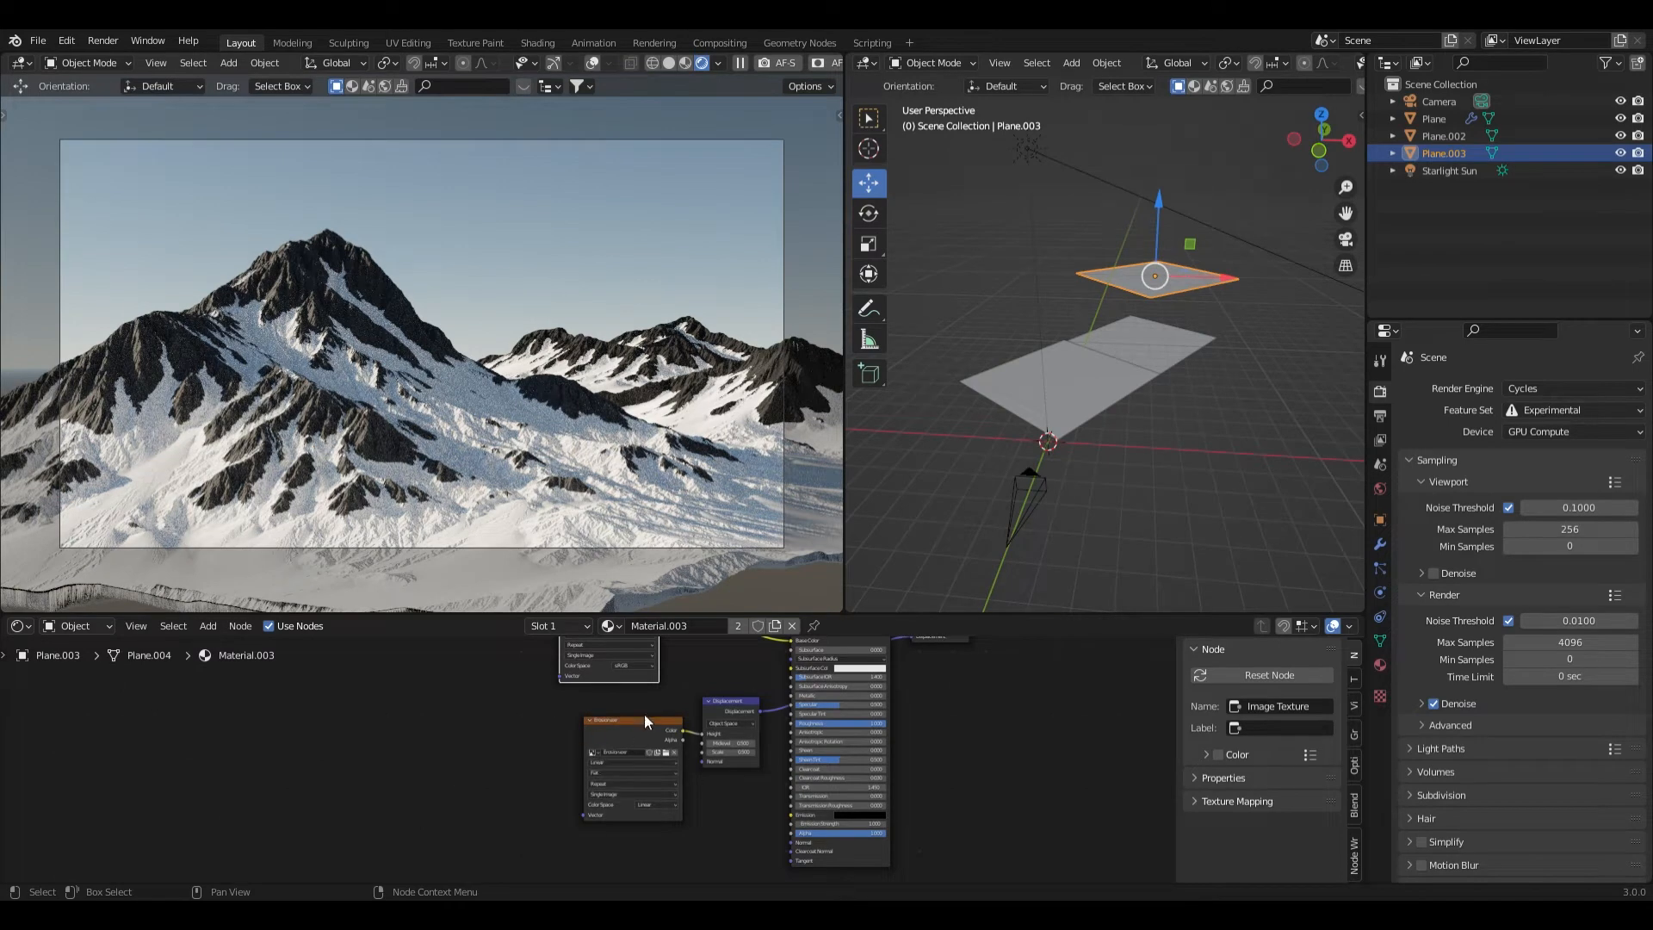
{"action": "middle_click_drag", "start_coordinate": [1021, 698], "coordinate": [982, 789]}
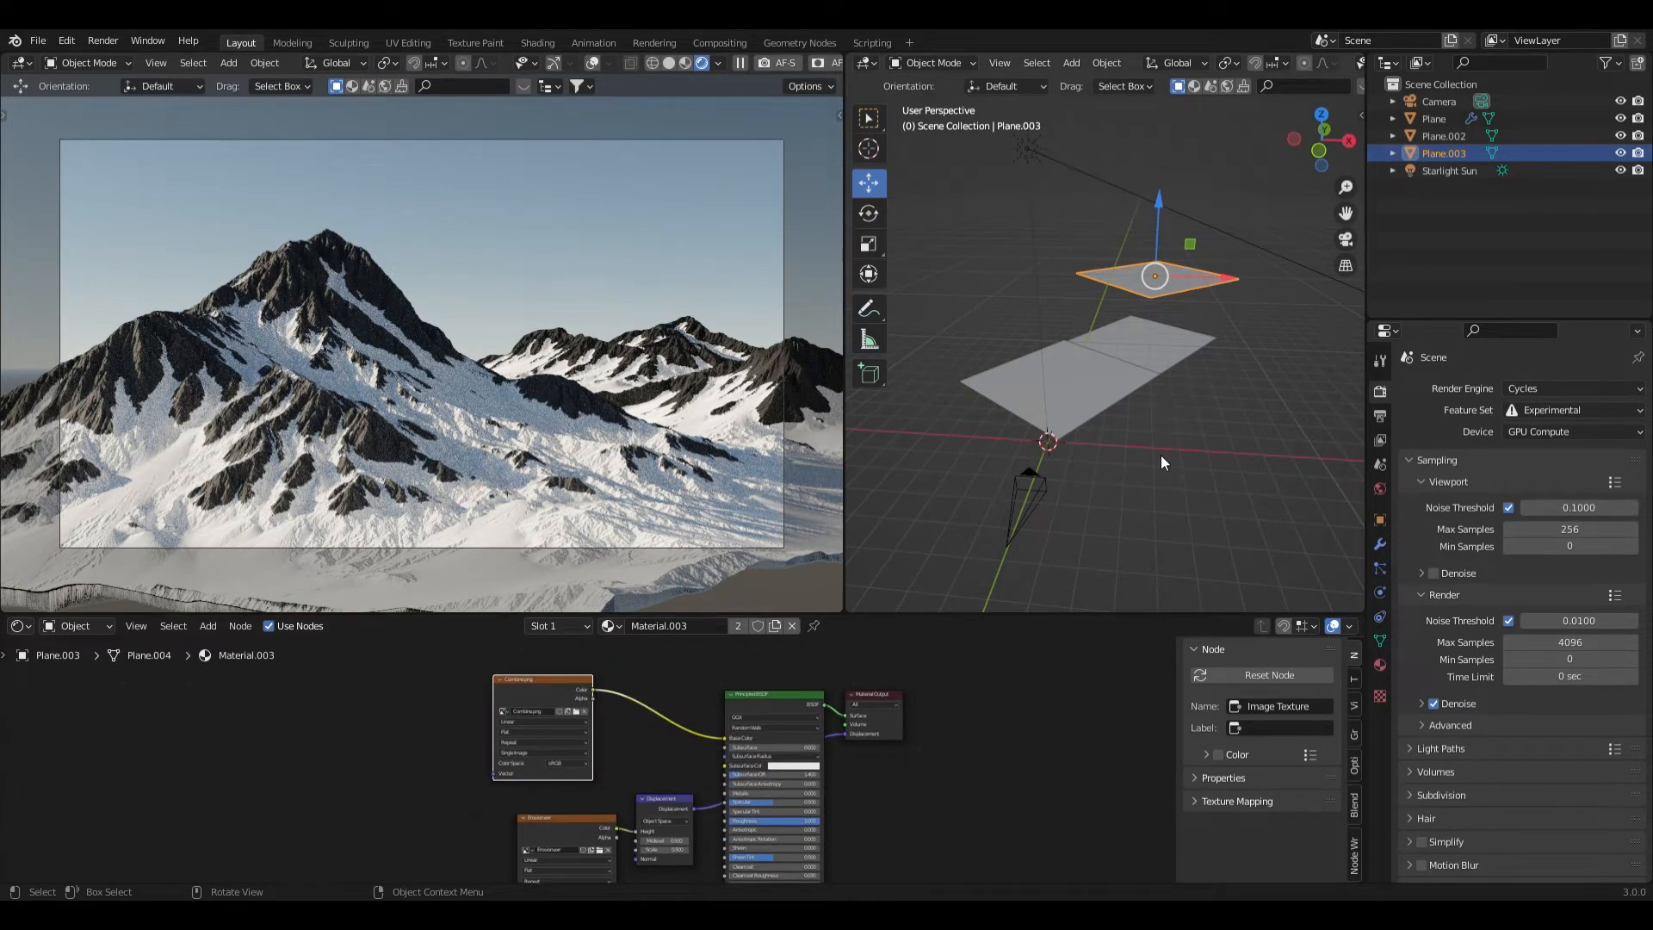
{"action": "middle_click_drag", "start_coordinate": [1160, 456], "coordinate": [1102, 458]}
Move the Camera down along the Z axis to reframe the mountains
{"action": "left_click", "coordinate": [1059, 461]}
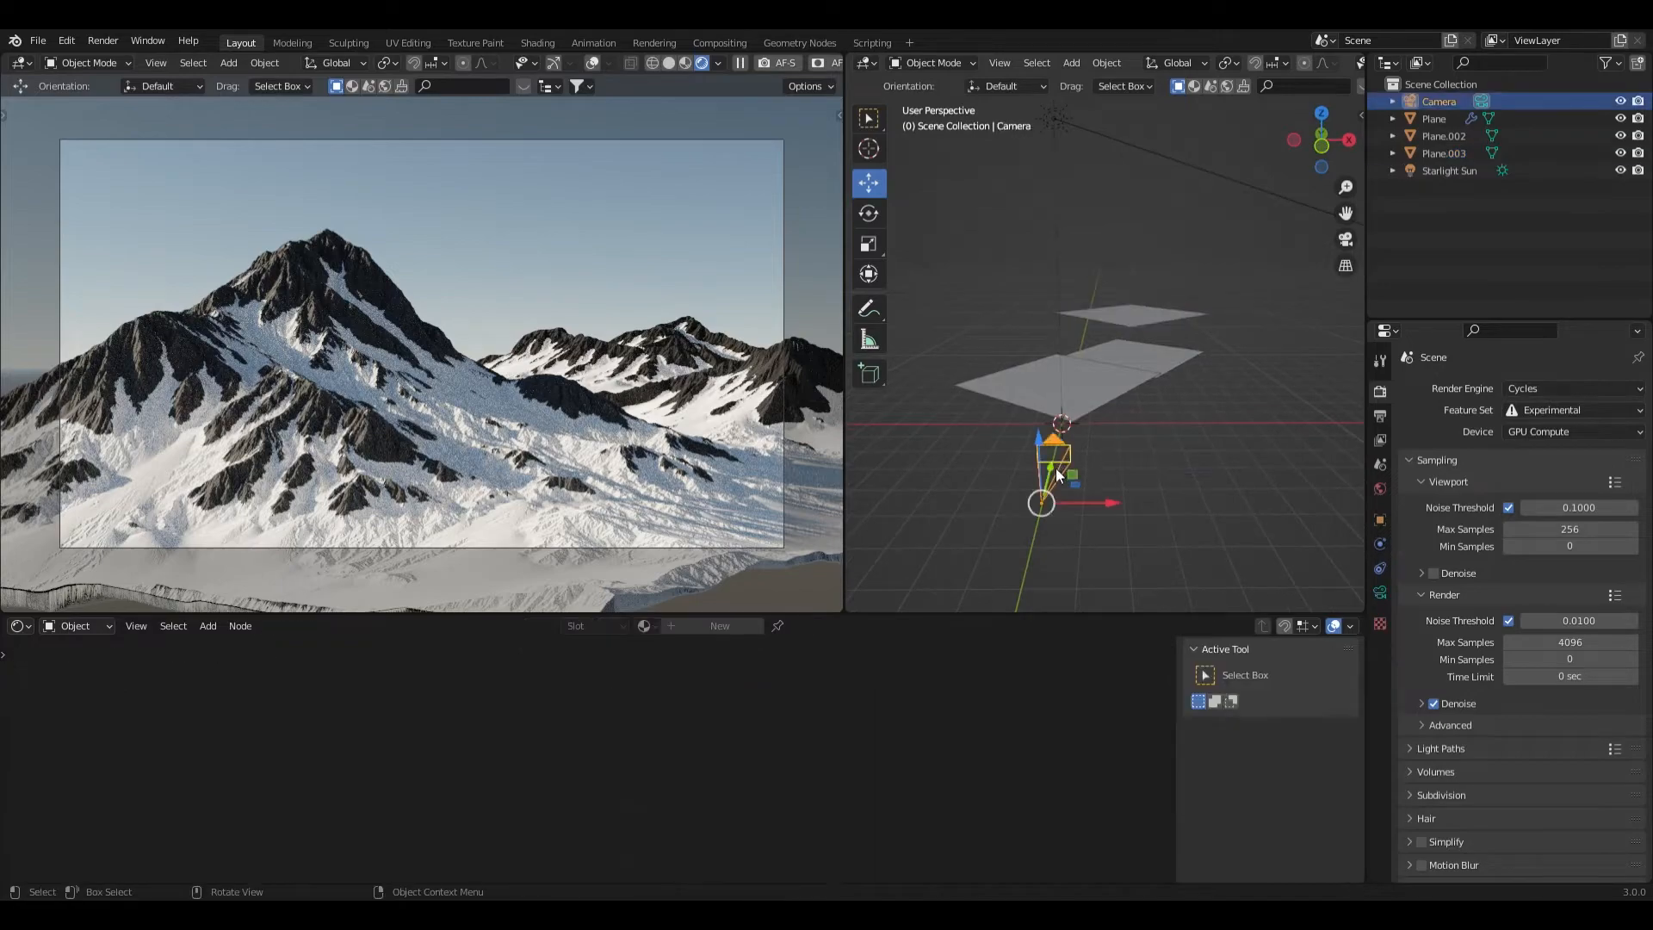
{"action": "key", "text": "g"}
{"action": "key", "text": "z"}
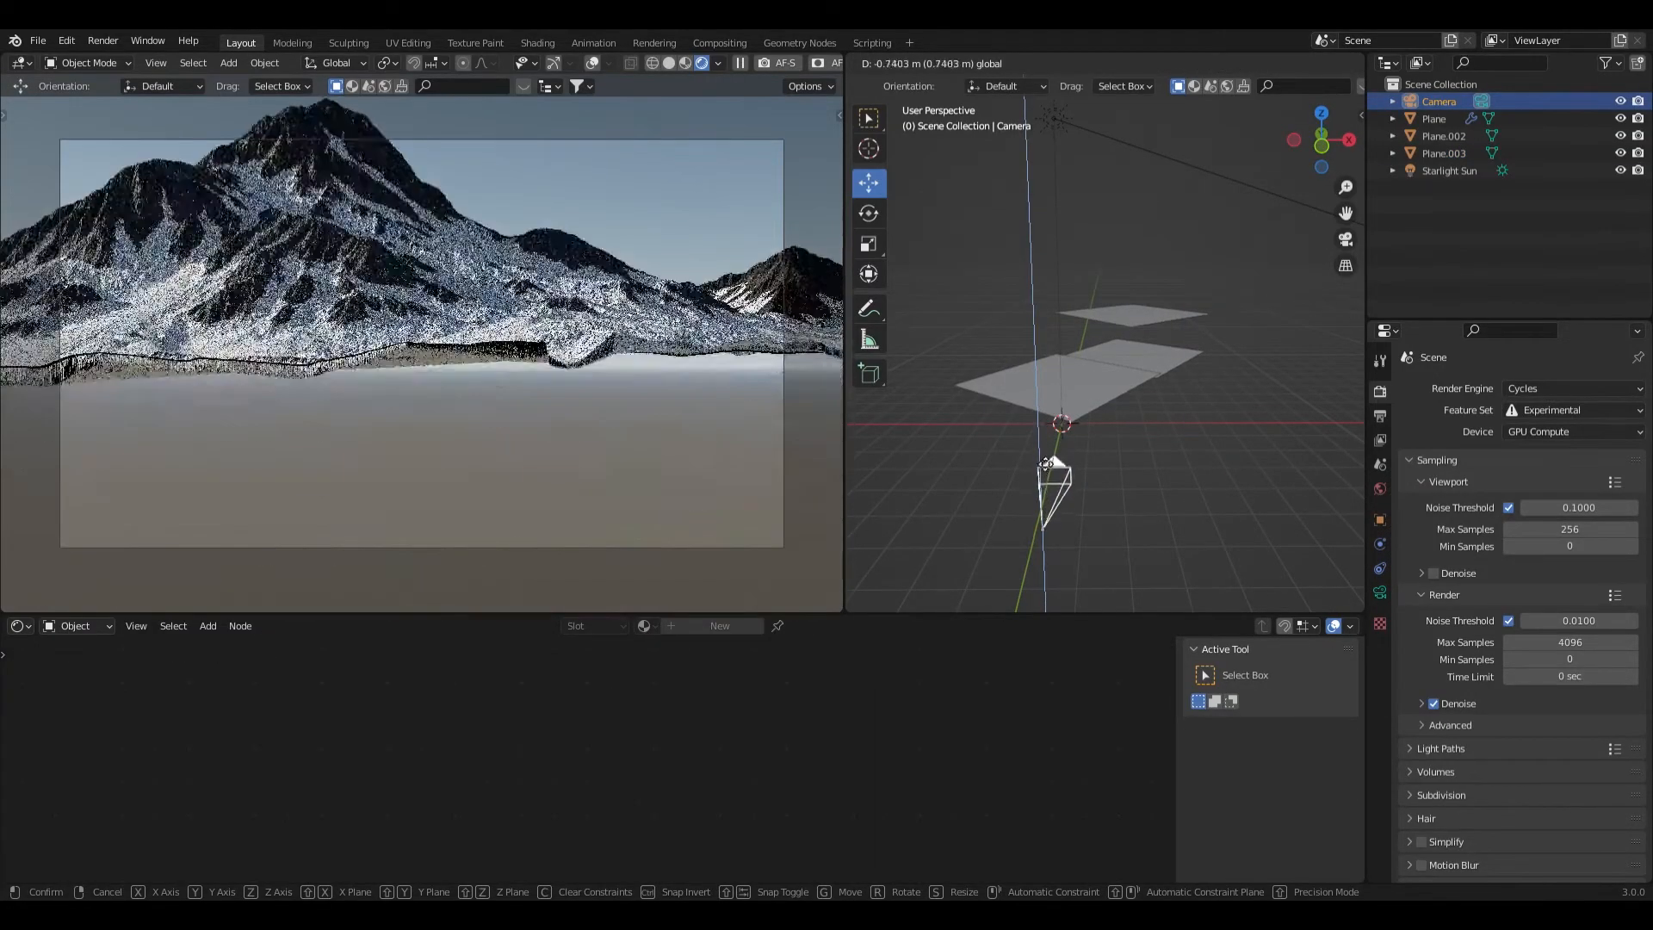
{"action": "left_click", "coordinate": [1040, 426]}
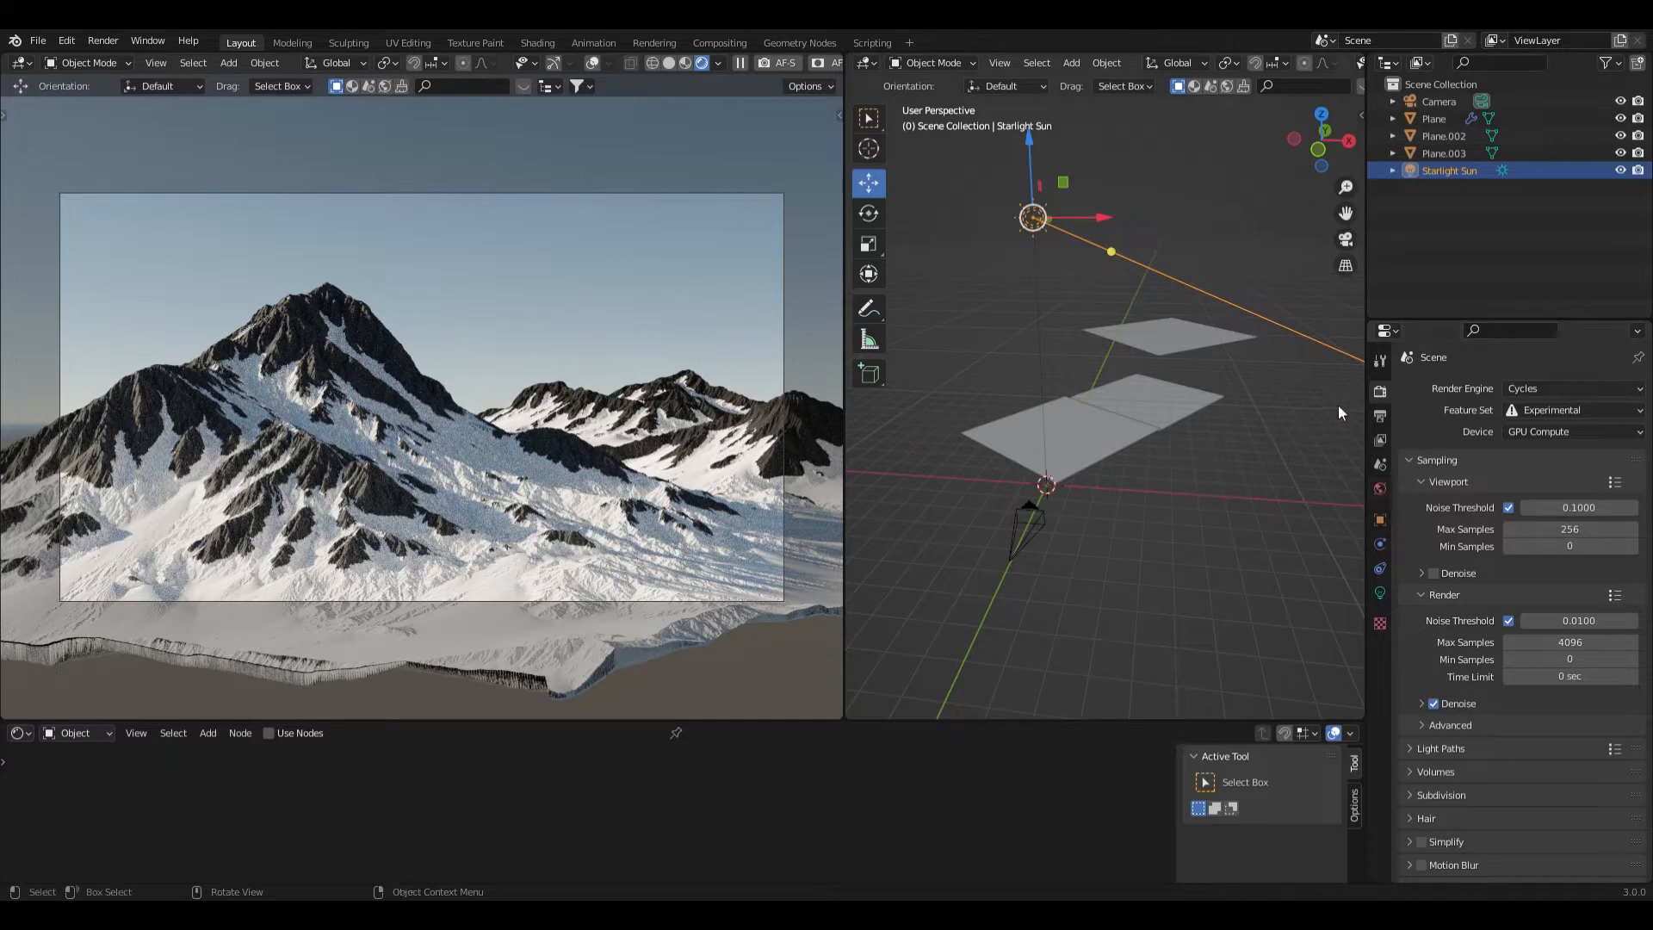
{"action": "left_click", "coordinate": [1380, 489]}
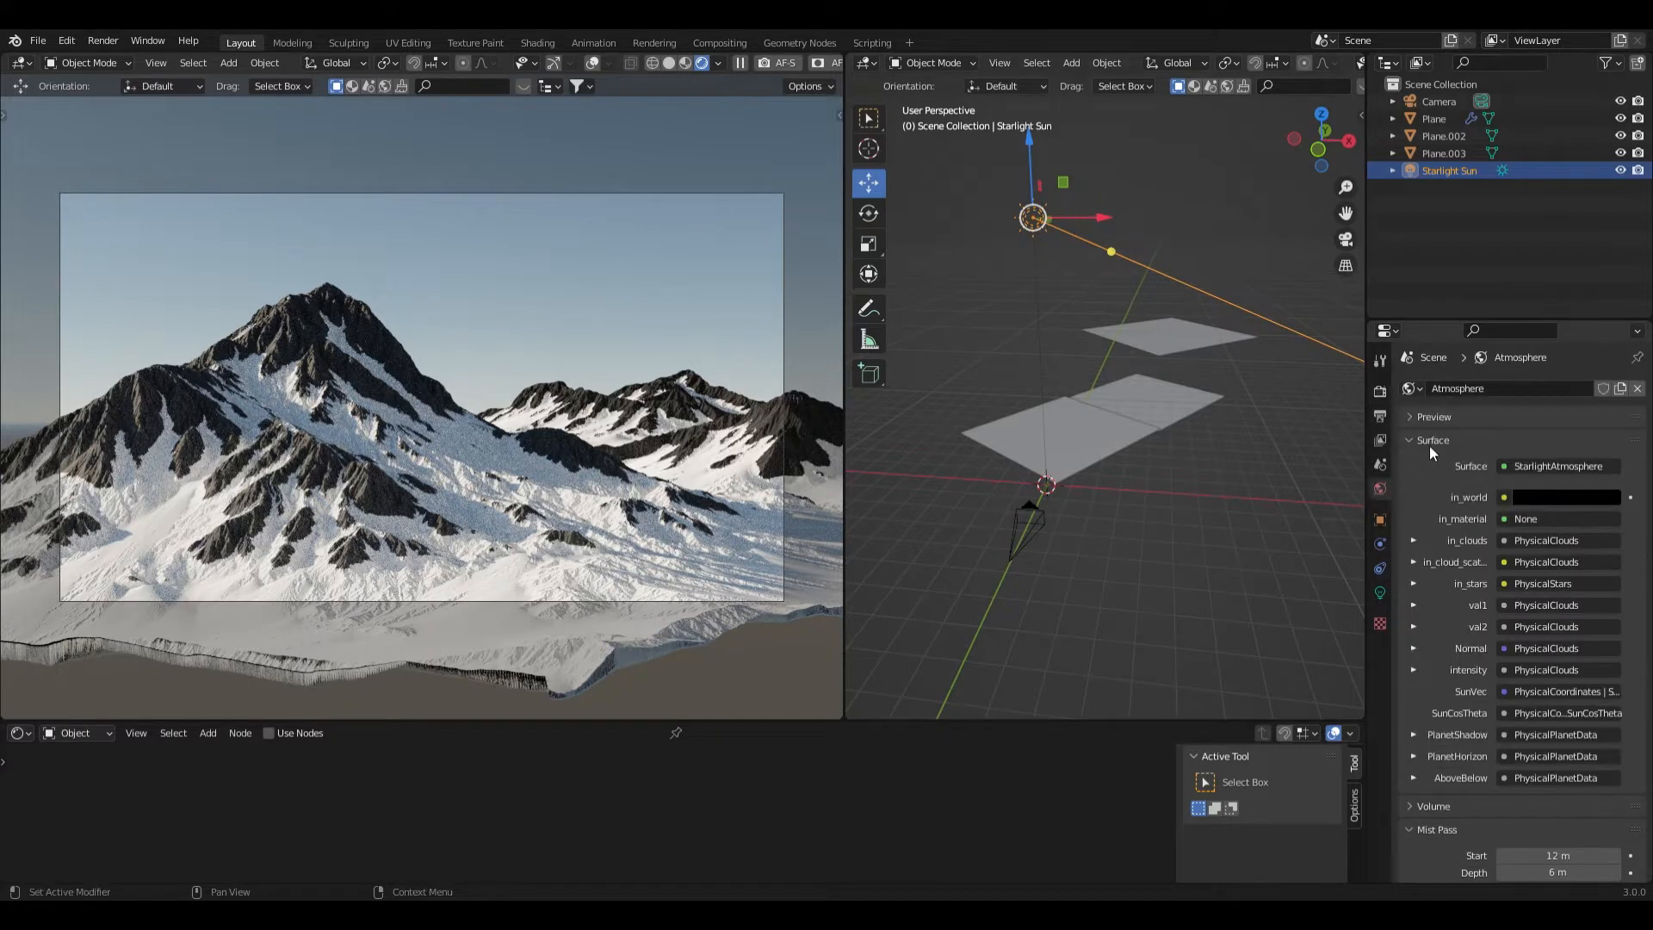
{"action": "scroll", "coordinate": [1433, 450], "scroll_direction": "down", "scroll_amount": 3}
{"action": "scroll", "coordinate": [1440, 457], "scroll_direction": "down", "scroll_amount": 4}
{"action": "scroll", "coordinate": [1443, 452], "scroll_direction": "down", "scroll_amount": 2}
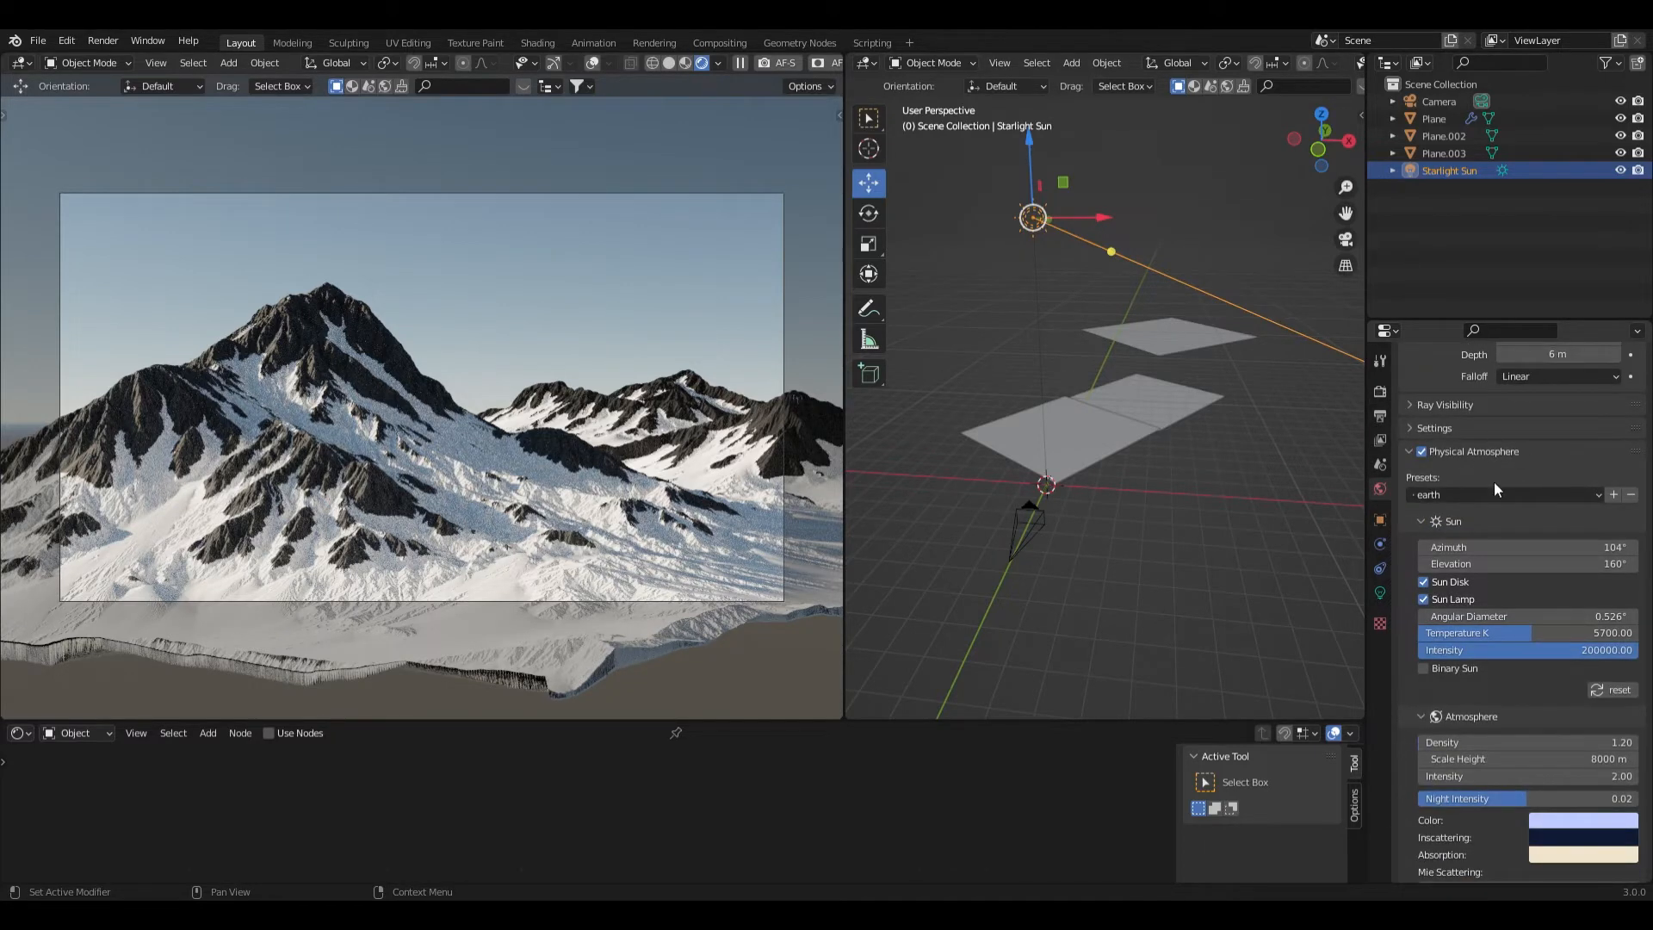
{"action": "left_click_drag", "start_coordinate": [1524, 563], "coordinate": [1588, 563]}
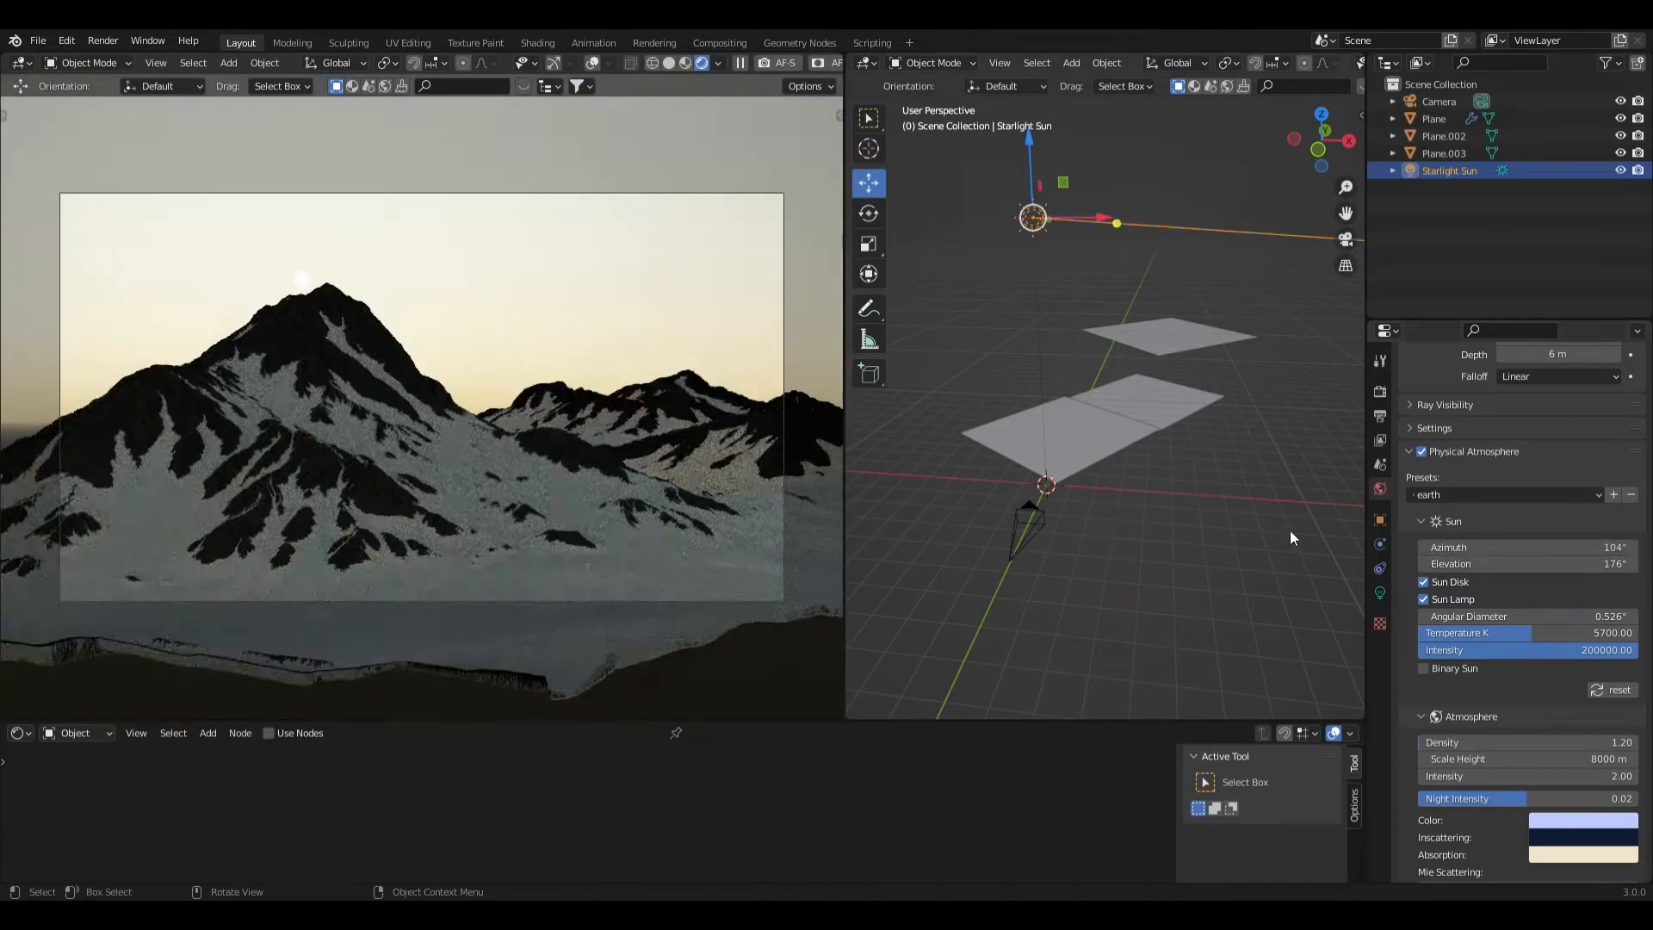
{"action": "key", "text": "ctrl+z"}
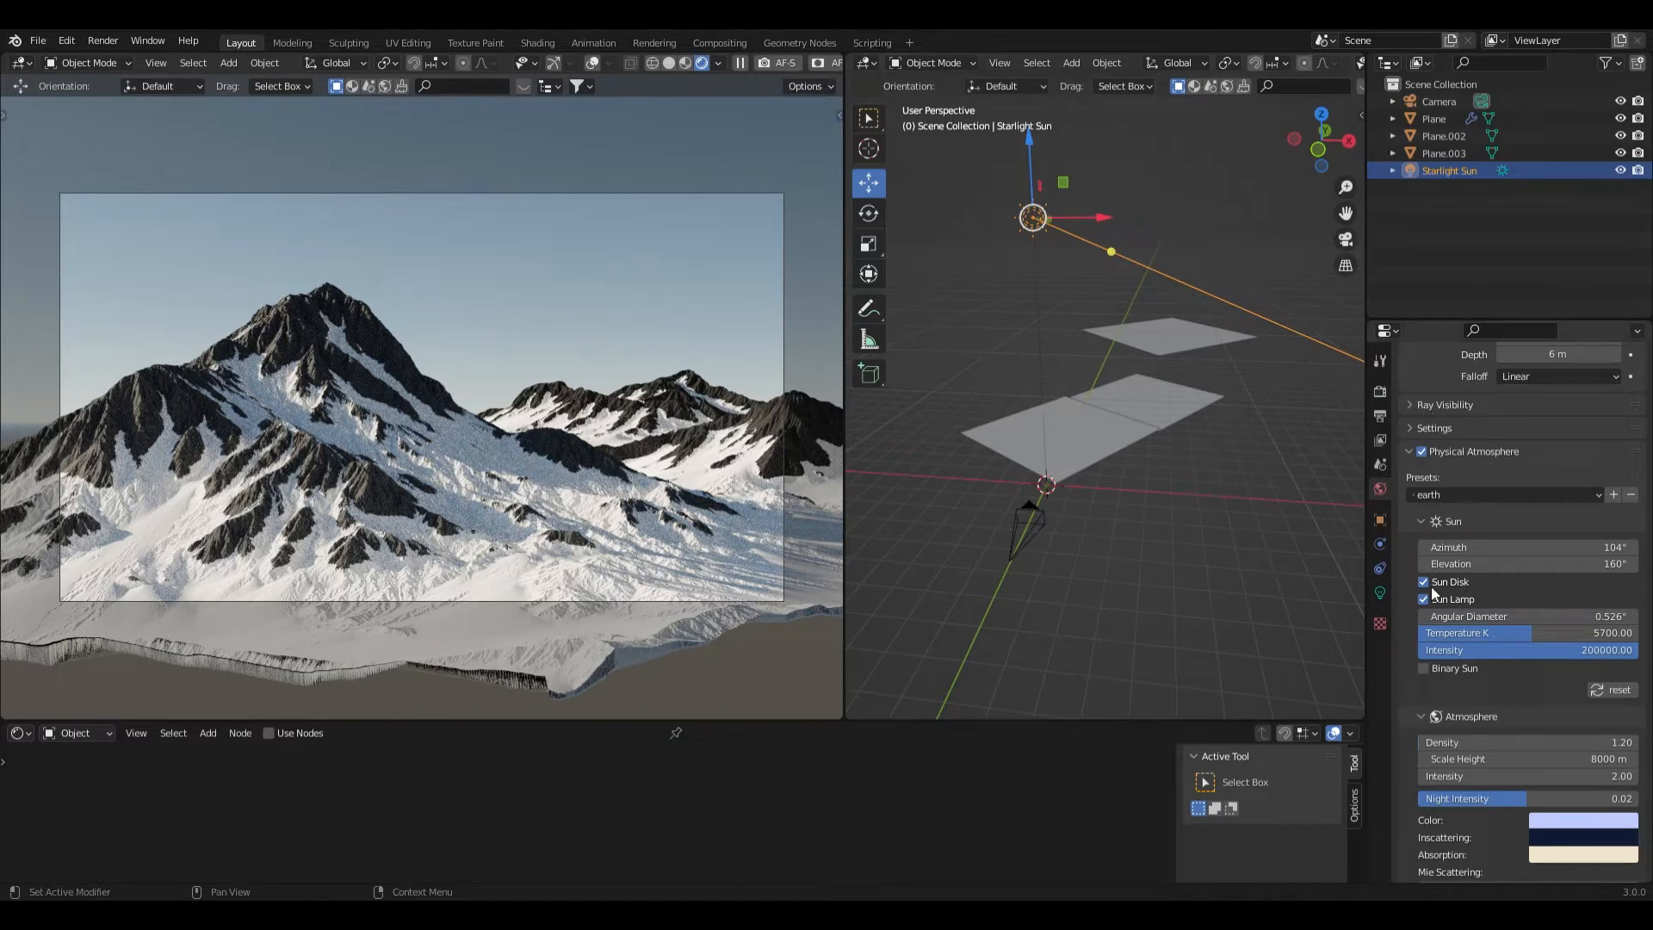
{"action": "scroll", "coordinate": [1418, 576], "scroll_direction": "up", "scroll_amount": 5}
{"action": "scroll", "coordinate": [1418, 576], "scroll_direction": "up", "scroll_amount": 5}
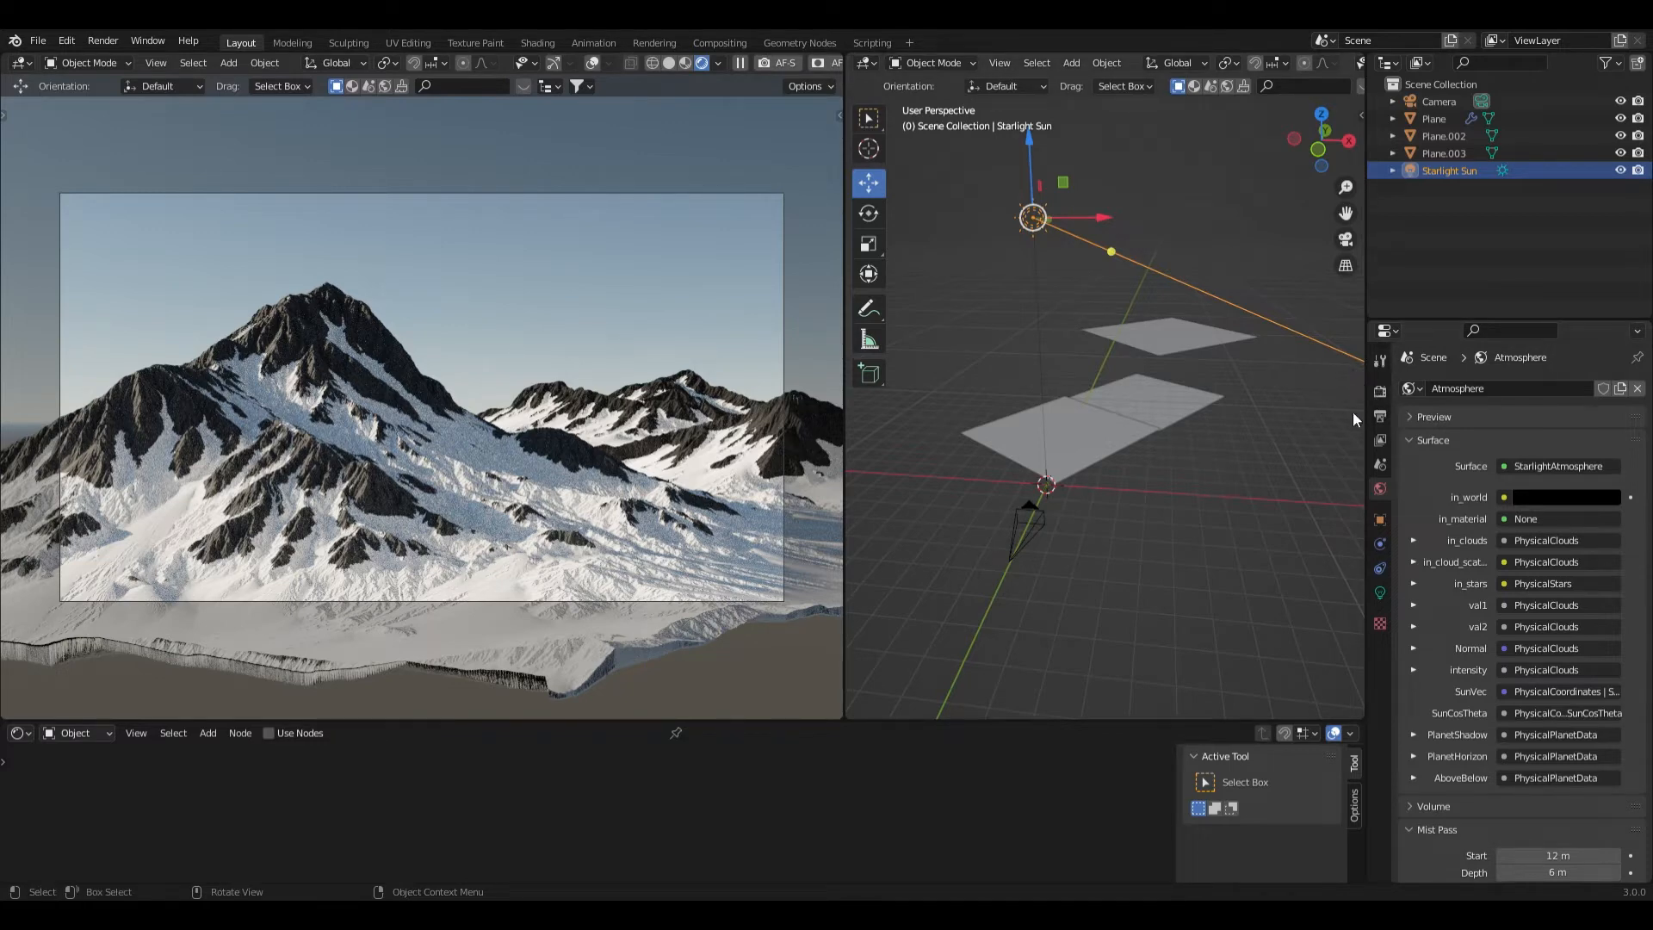
{"action": "left_click", "coordinate": [1380, 391]}
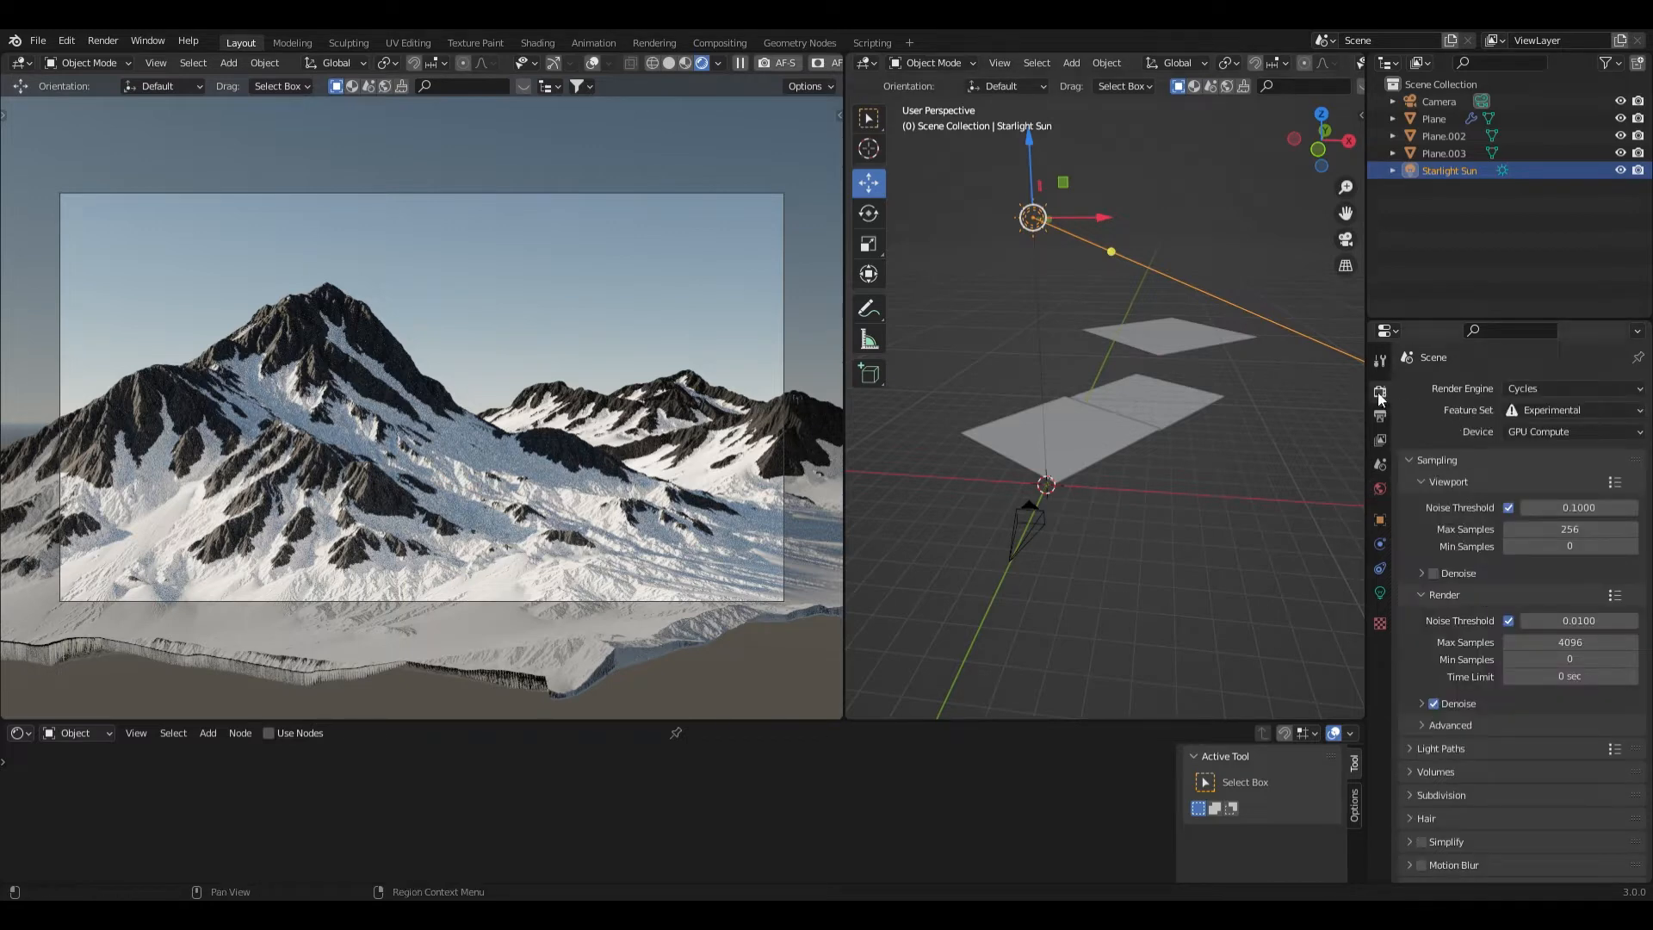
Set the viewport Render Pass to Mist, showing the mountains as a grey depth silhouette
{"action": "left_click", "coordinate": [1382, 444]}
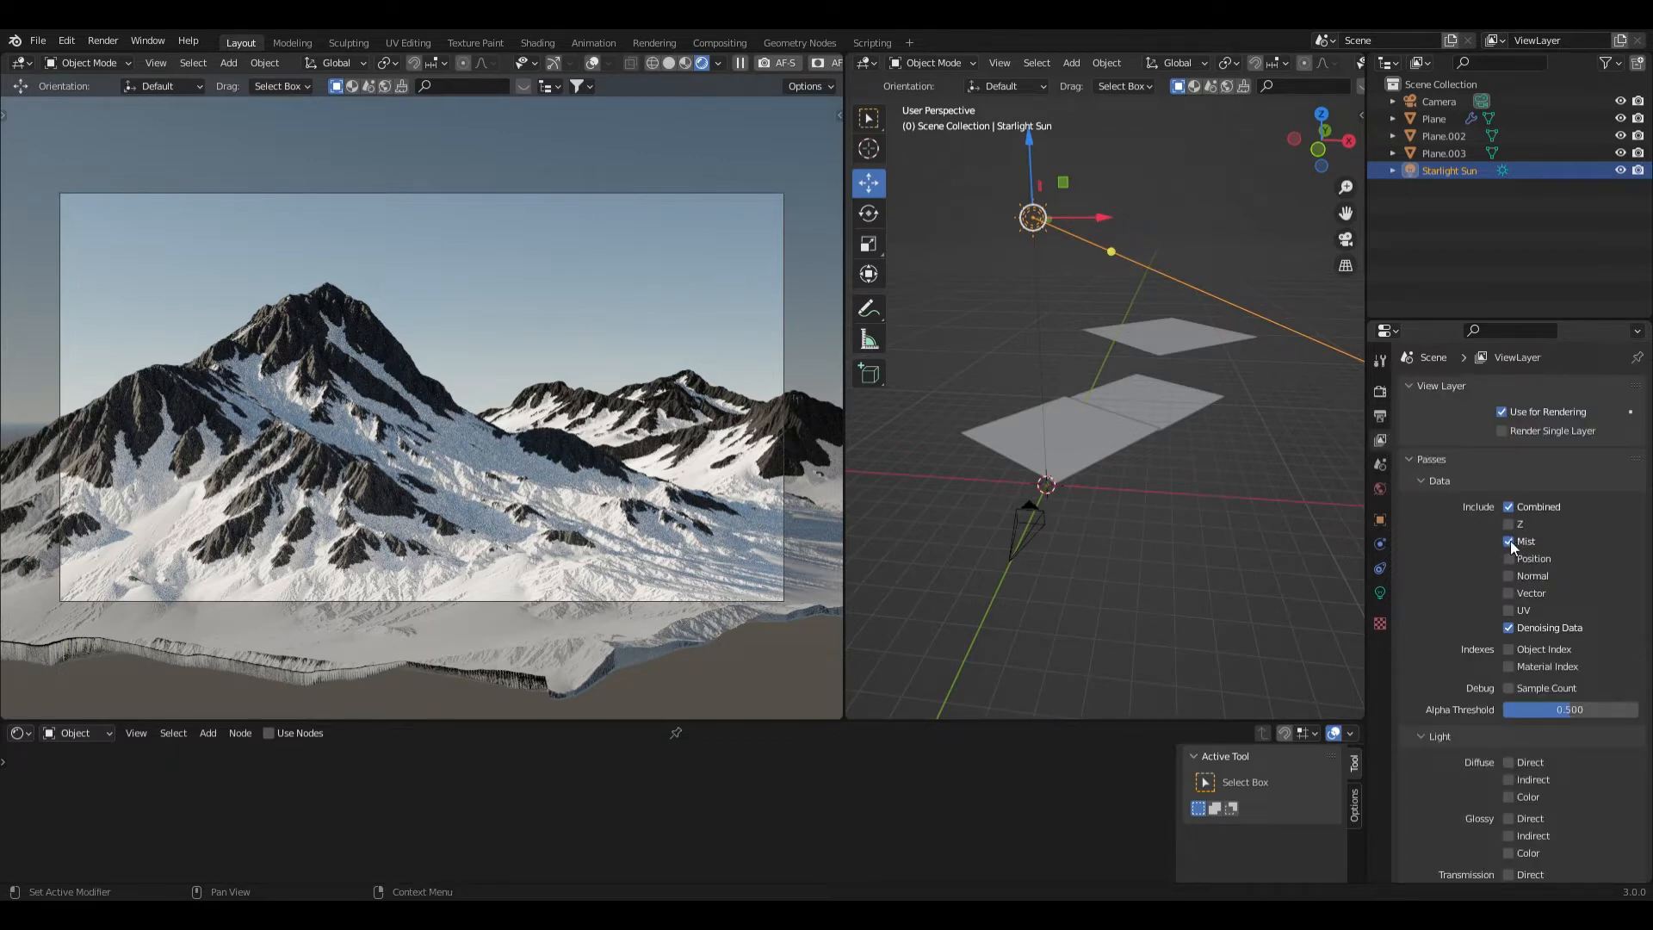
{"action": "left_click", "coordinate": [719, 62]}
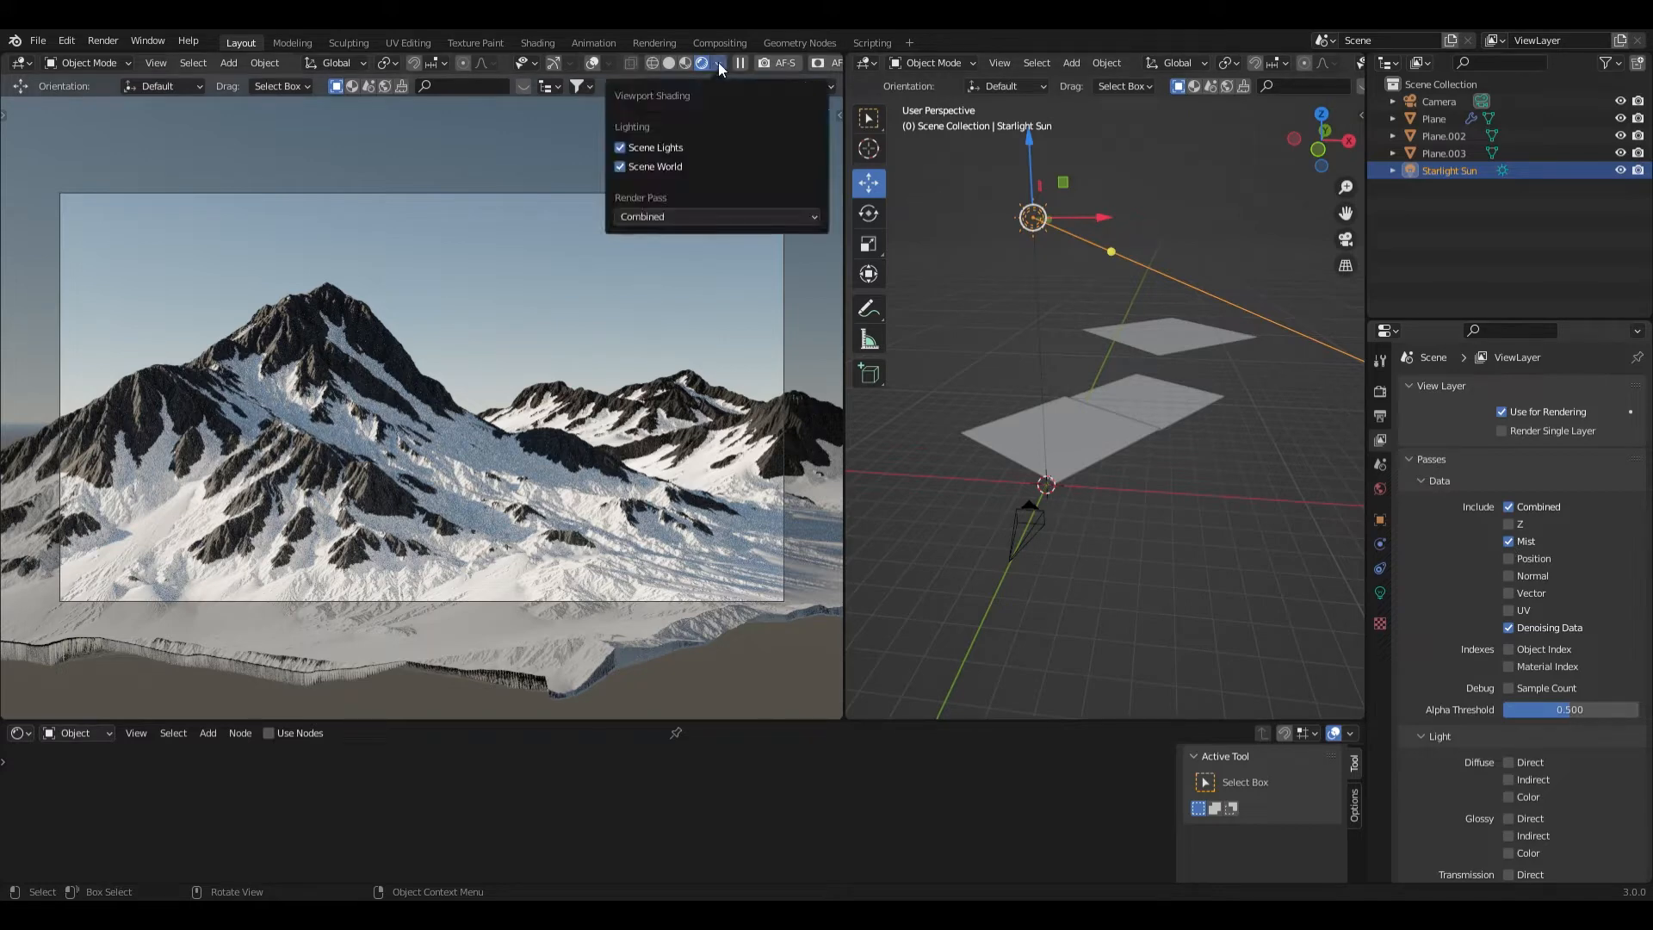
{"action": "left_click", "coordinate": [662, 218]}
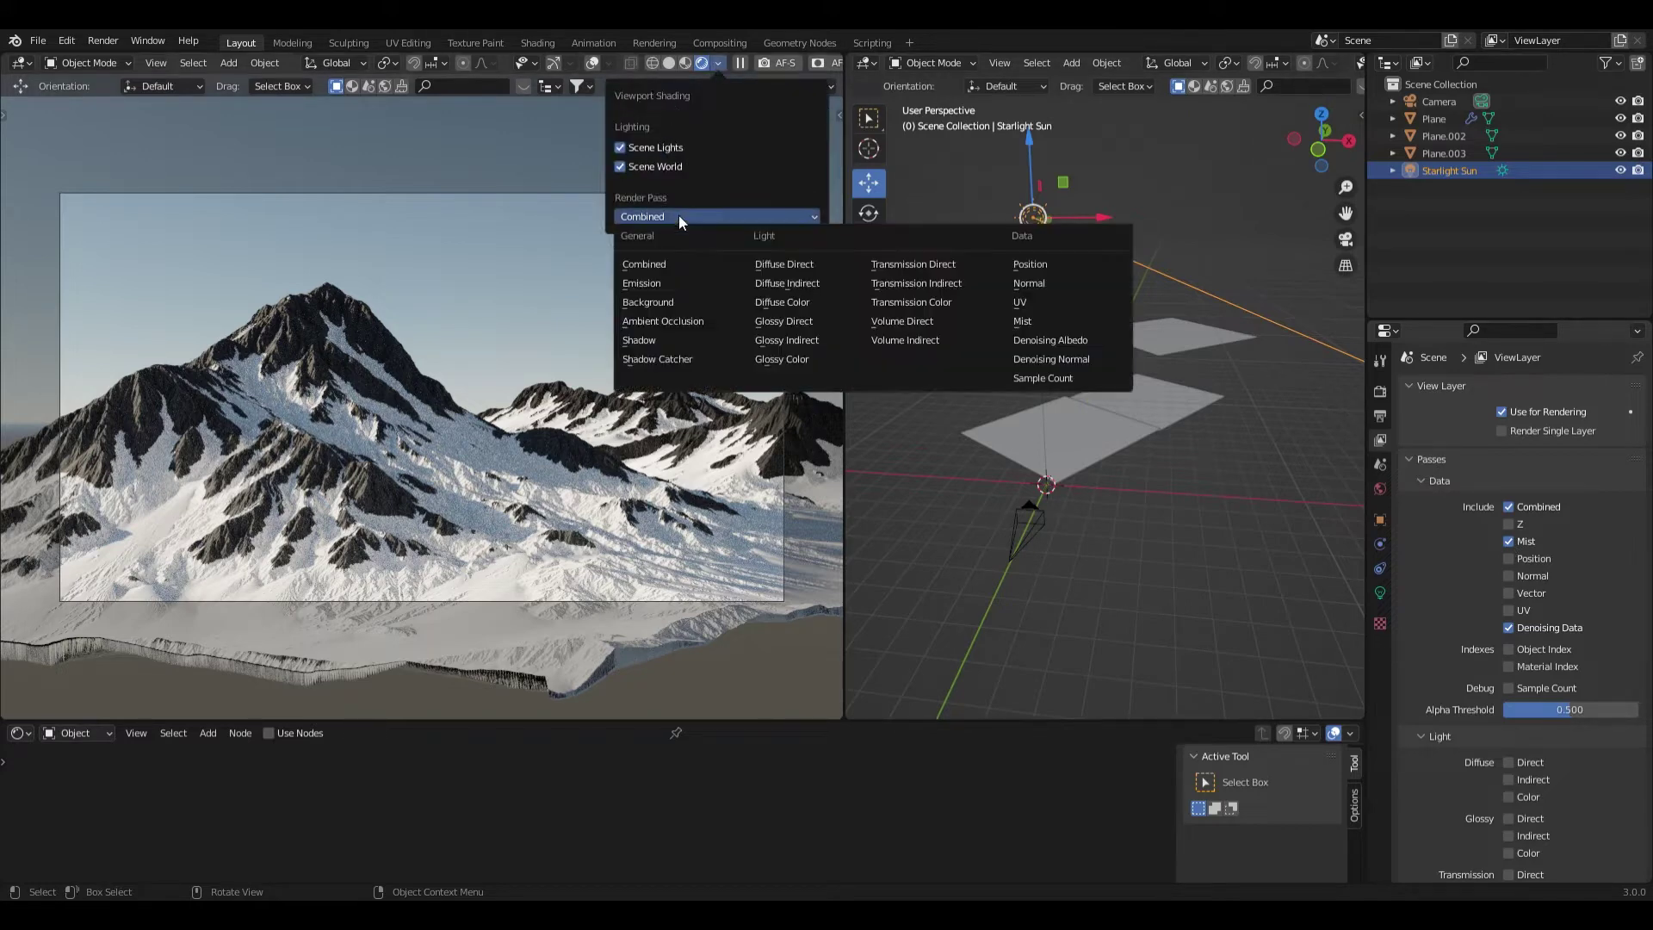
{"action": "left_click", "coordinate": [1022, 322]}
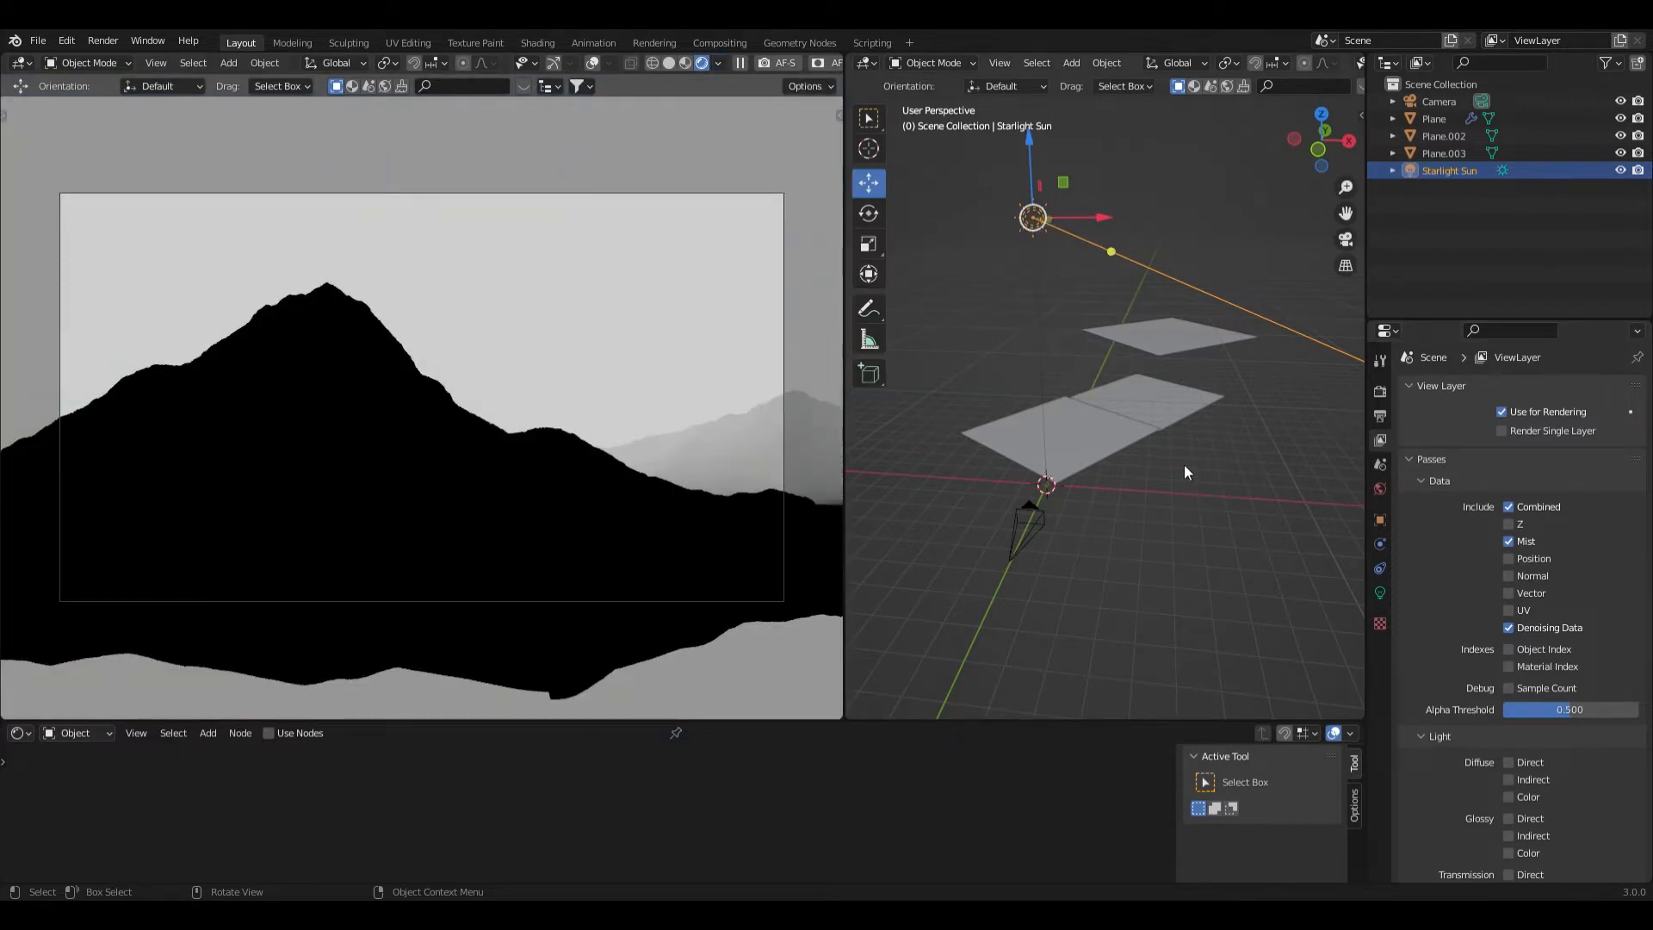
{"action": "left_click", "coordinate": [1379, 488]}
{"action": "scroll", "coordinate": [1440, 510], "scroll_direction": "down", "scroll_amount": 3}
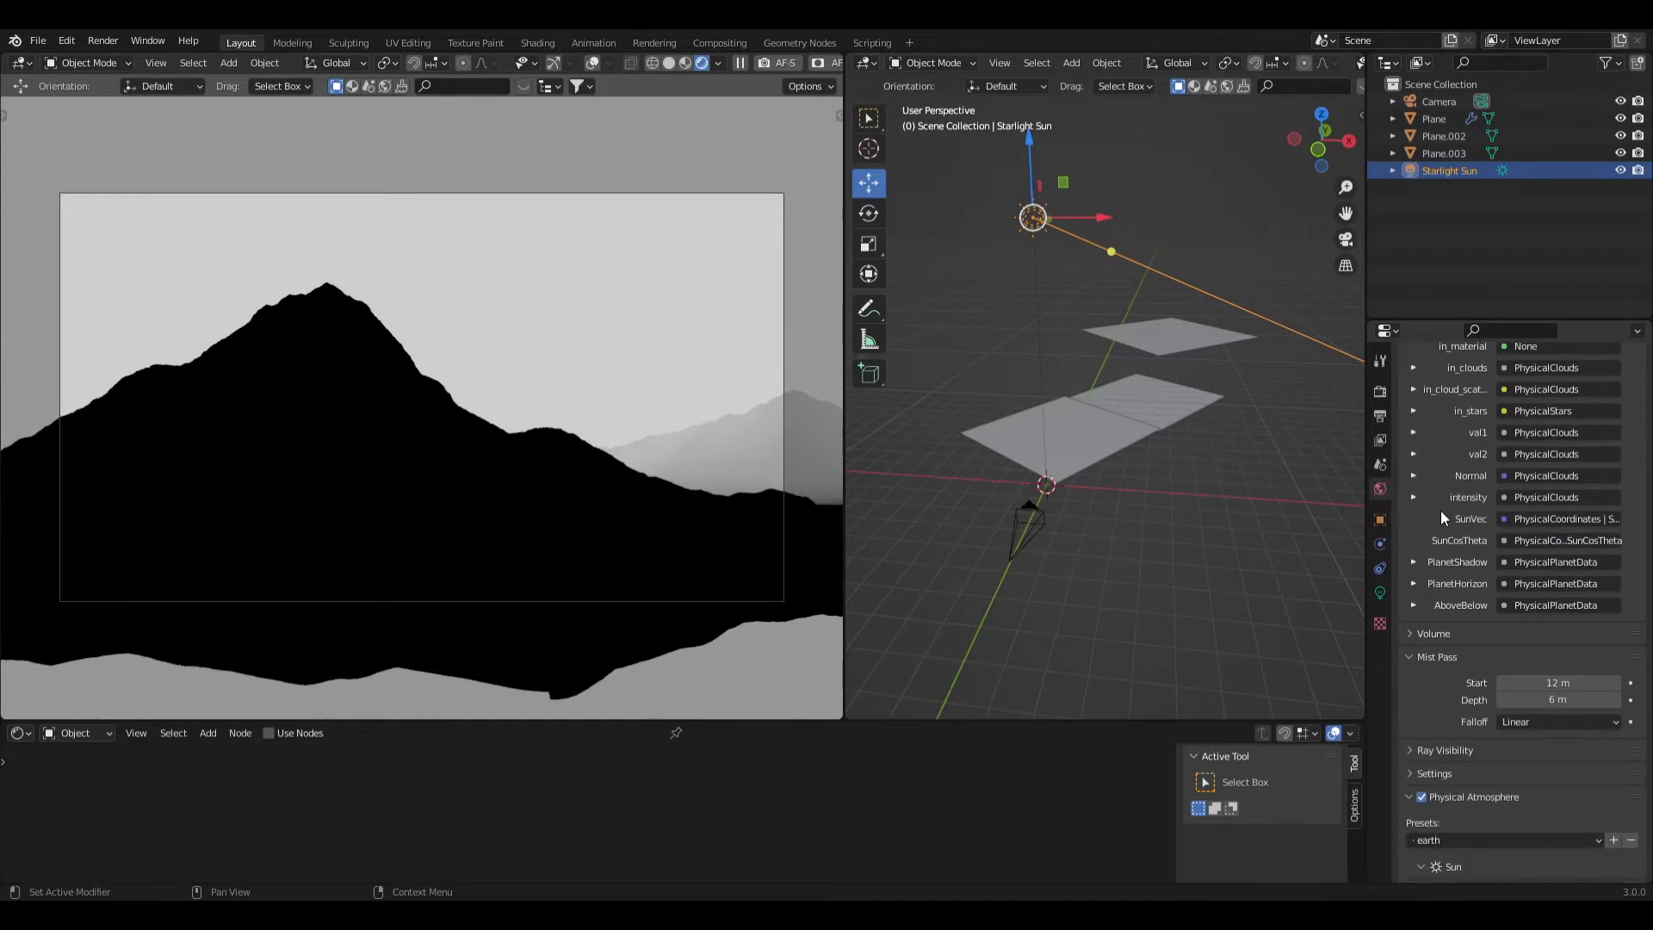
{"action": "scroll", "coordinate": [1440, 510], "scroll_direction": "down", "scroll_amount": 2}
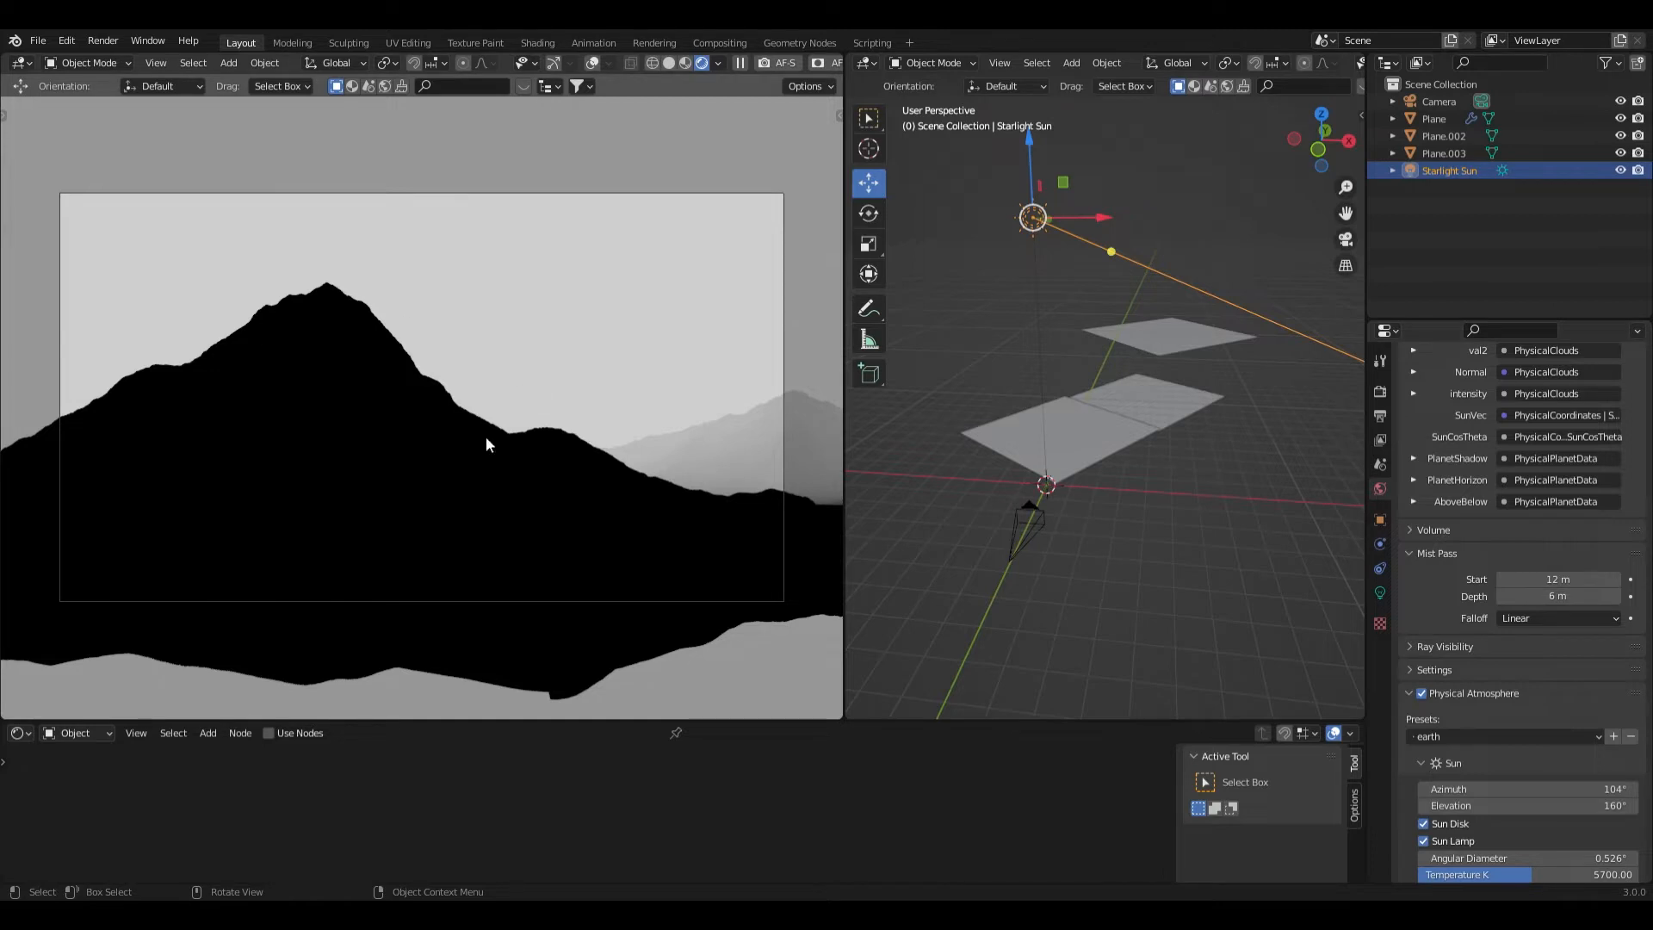
Set the world mist depth to 6 m and switch the preview Render Pass back to Combined
{"action": "mouse_move", "coordinate": [1575, 597]}
{"action": "left_mouse_down"}
{"action": "mouse_move", "coordinate": [1630, 598]}
{"action": "mouse_move", "coordinate": [1616, 596]}
{"action": "left_mouse_up"}
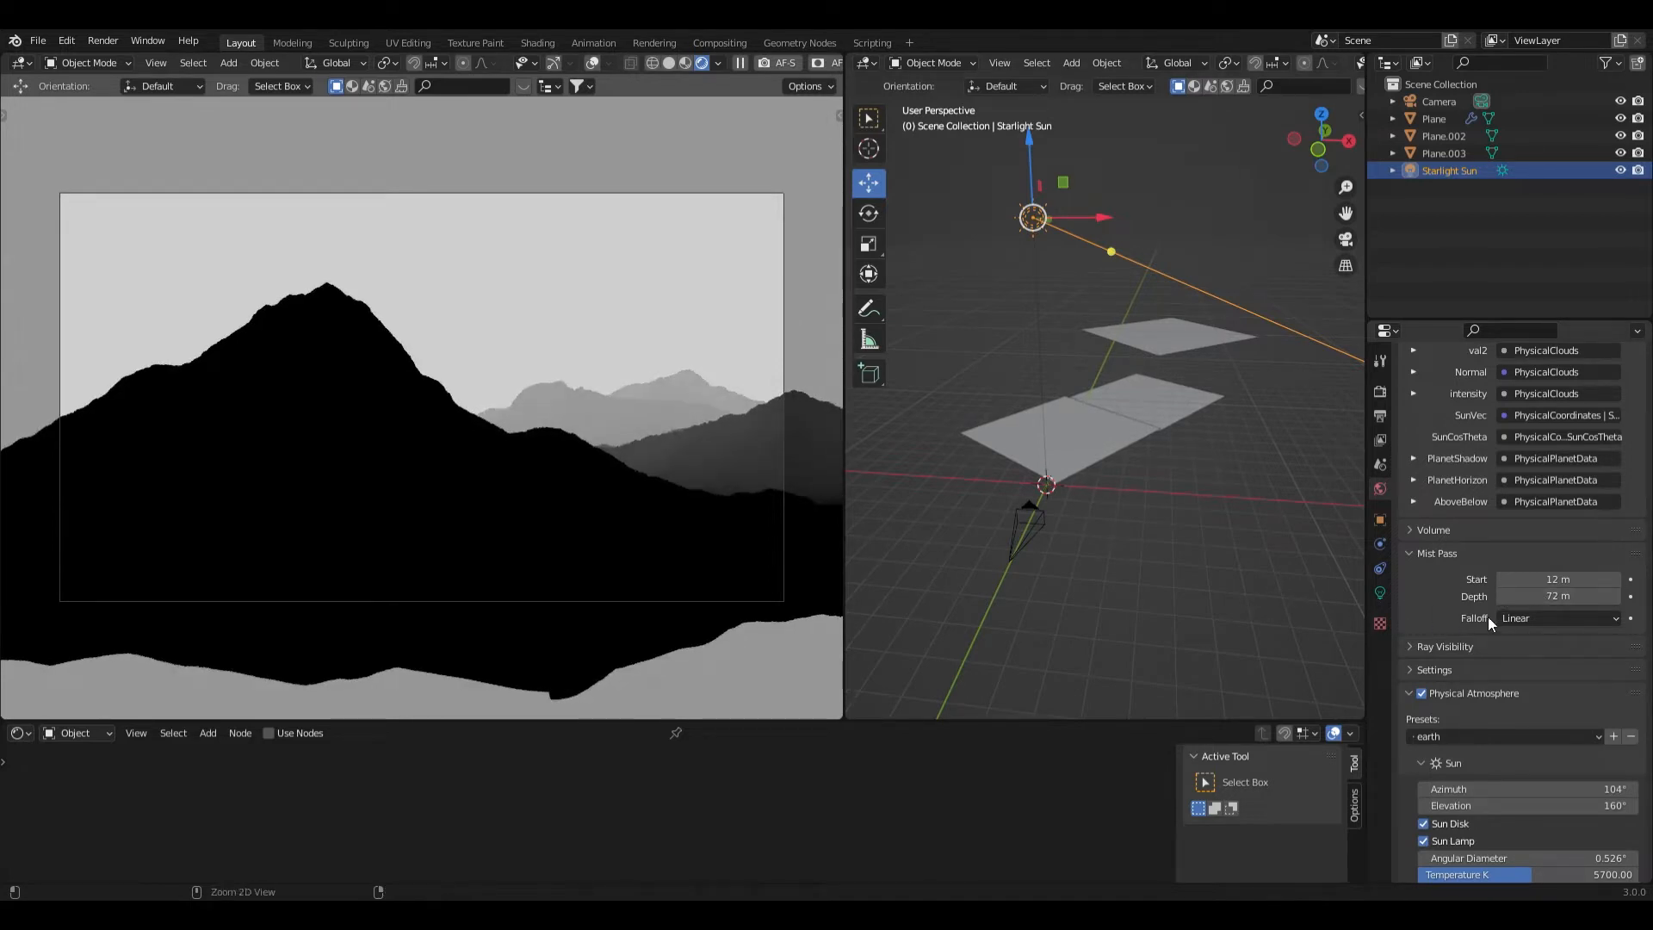
{"action": "double_click", "coordinate": [1557, 595]}
{"action": "type", "text": "6"}
{"action": "key", "text": "Return"}
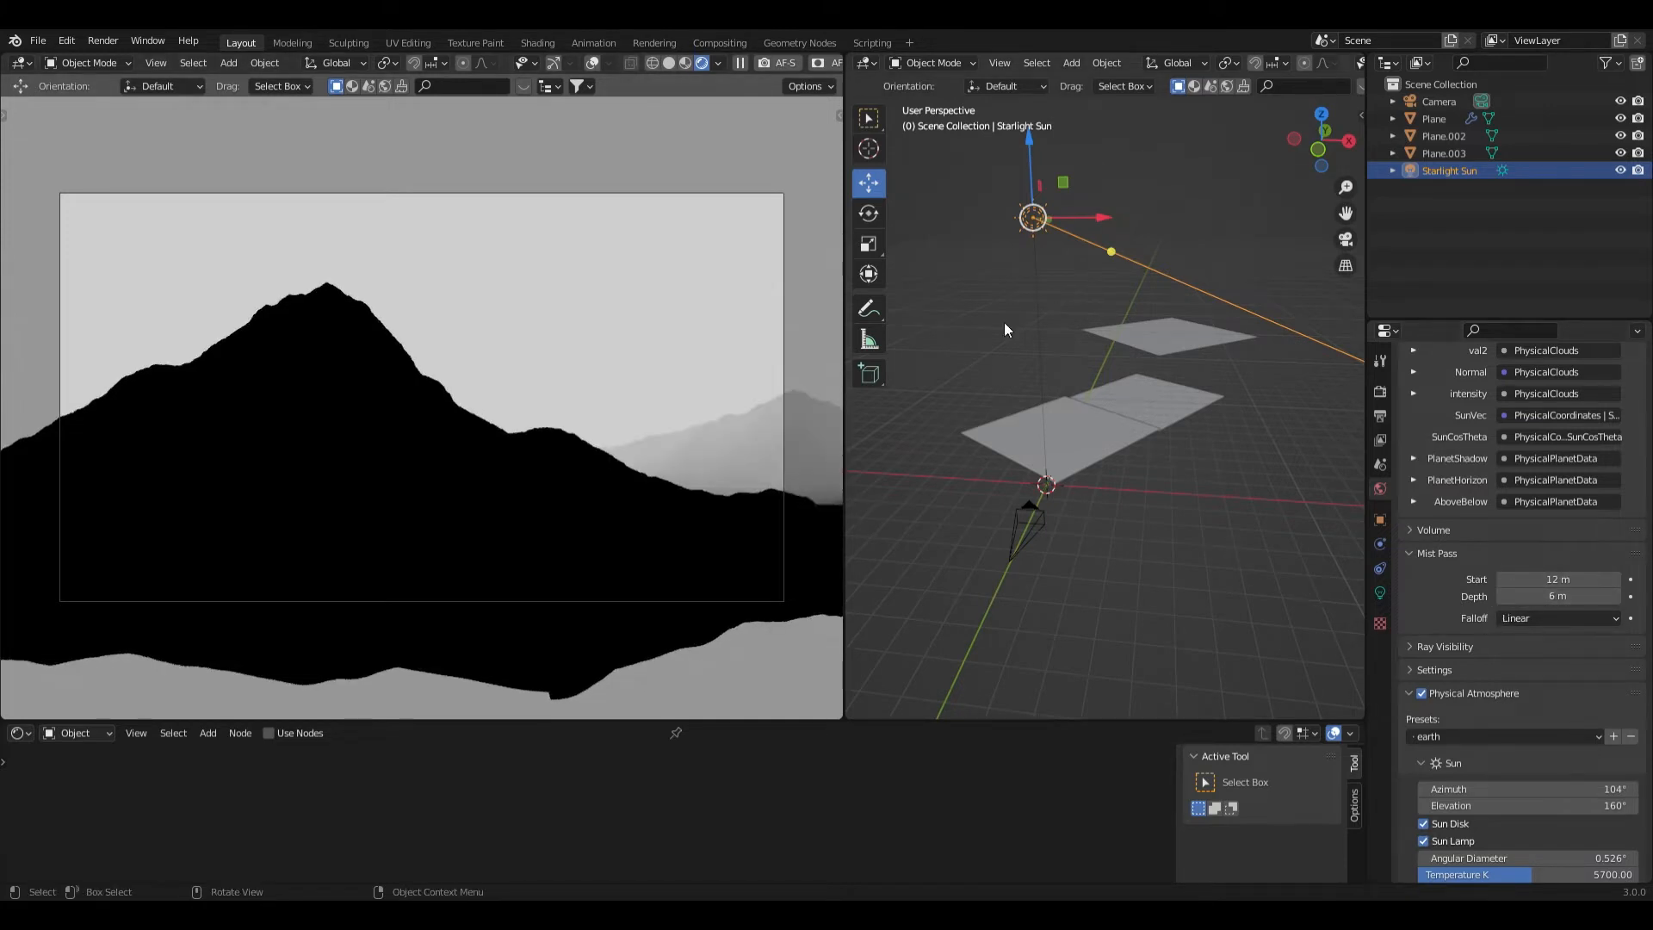
{"action": "left_click", "coordinate": [719, 61]}
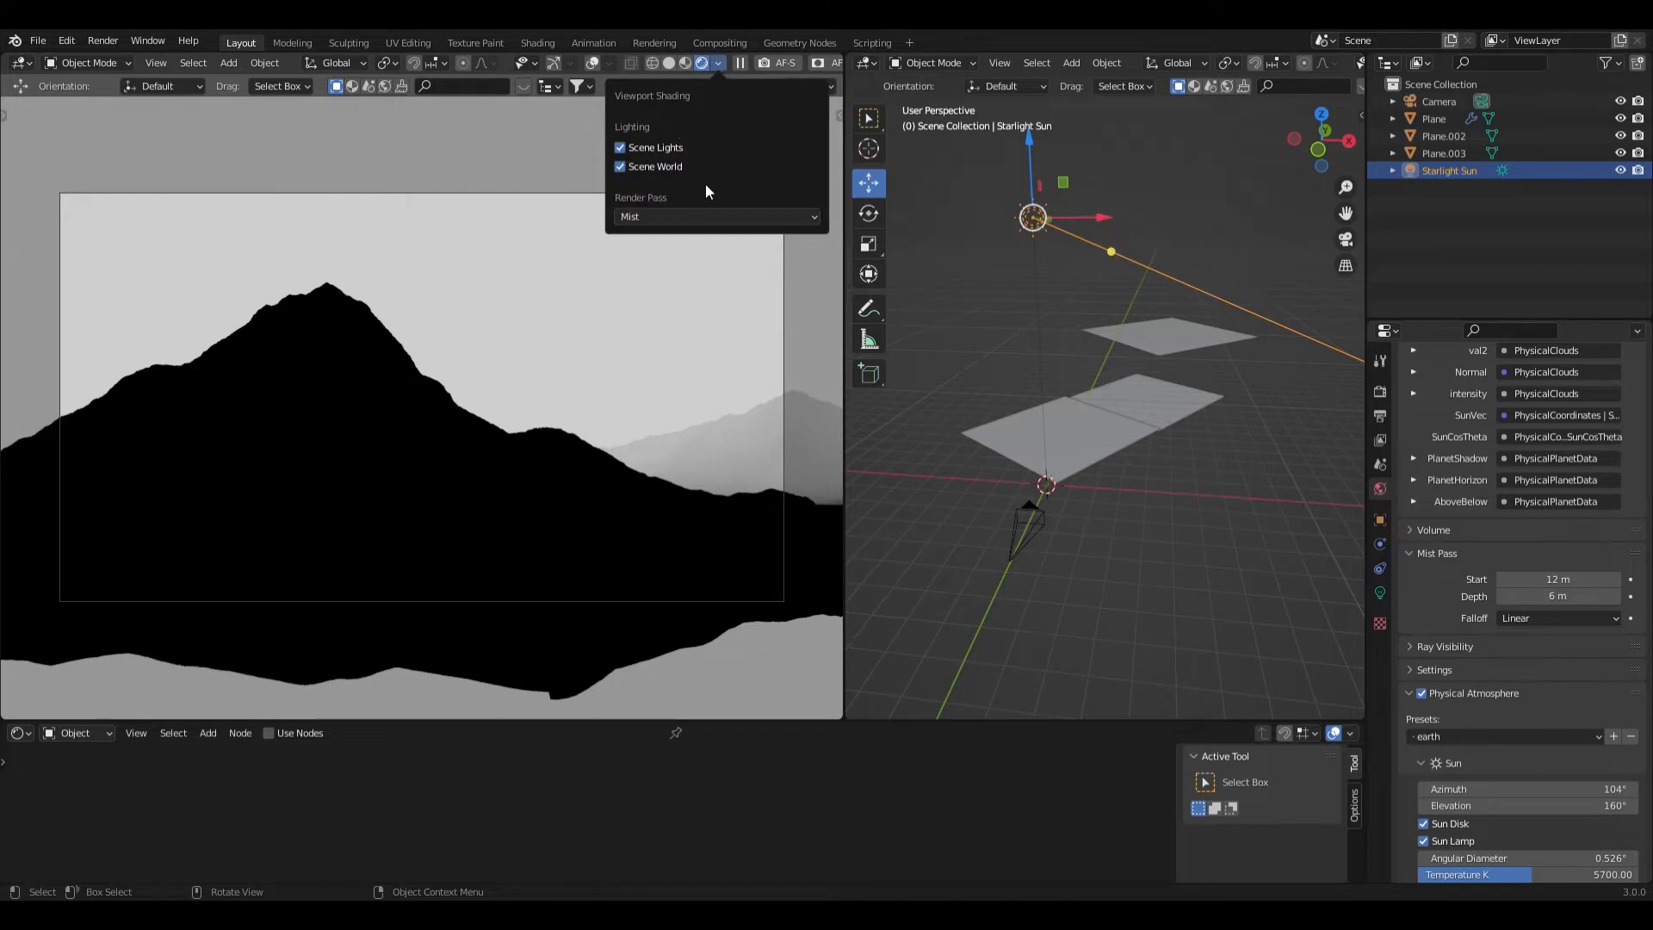
{"action": "left_click", "coordinate": [717, 215]}
Enable Film > Transparent in Render Properties so the sky renders transparent
{"action": "left_click", "coordinate": [643, 265]}
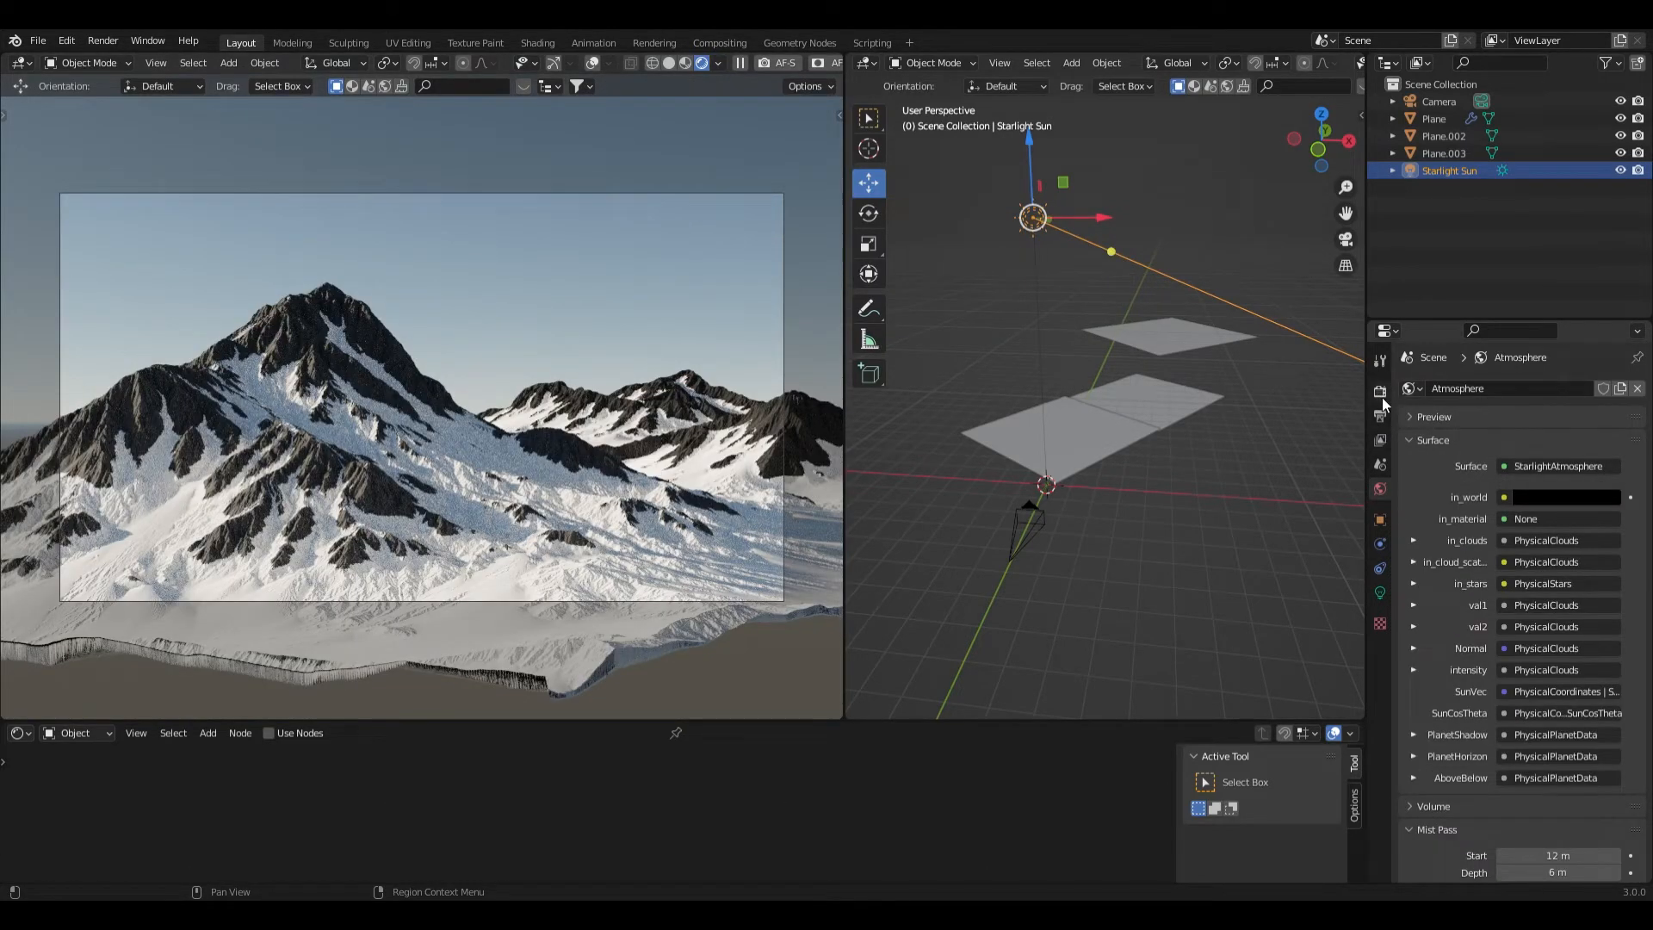
{"action": "left_click", "coordinate": [1380, 395]}
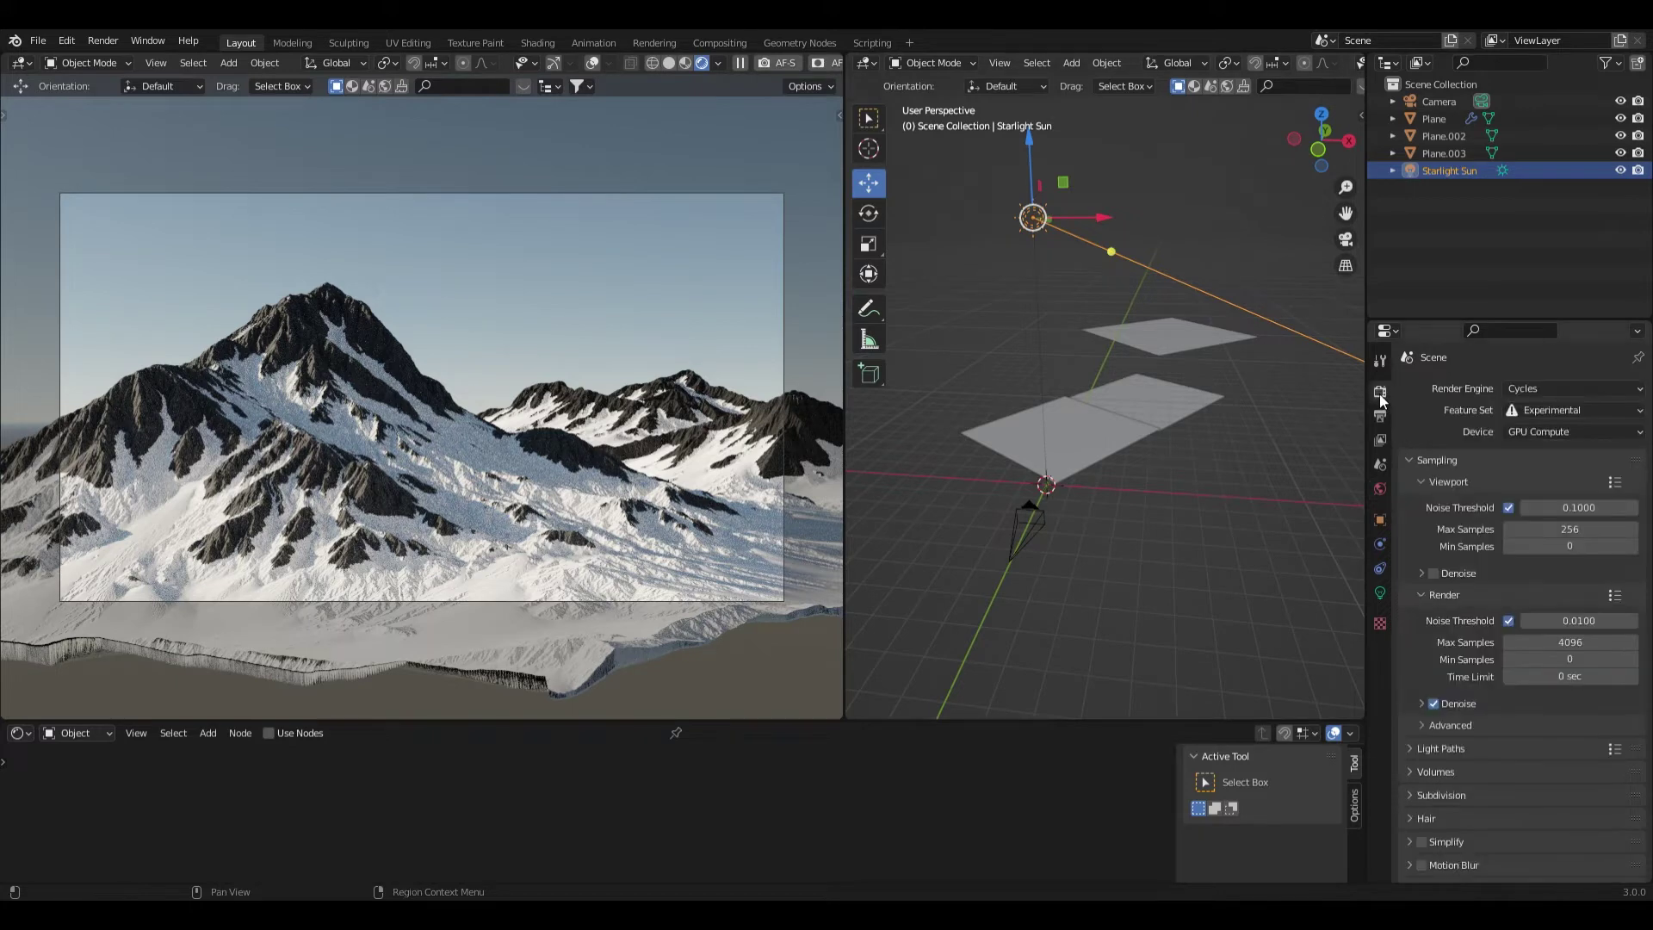
{"action": "scroll", "coordinate": [1403, 476], "scroll_direction": "down", "scroll_amount": 3}
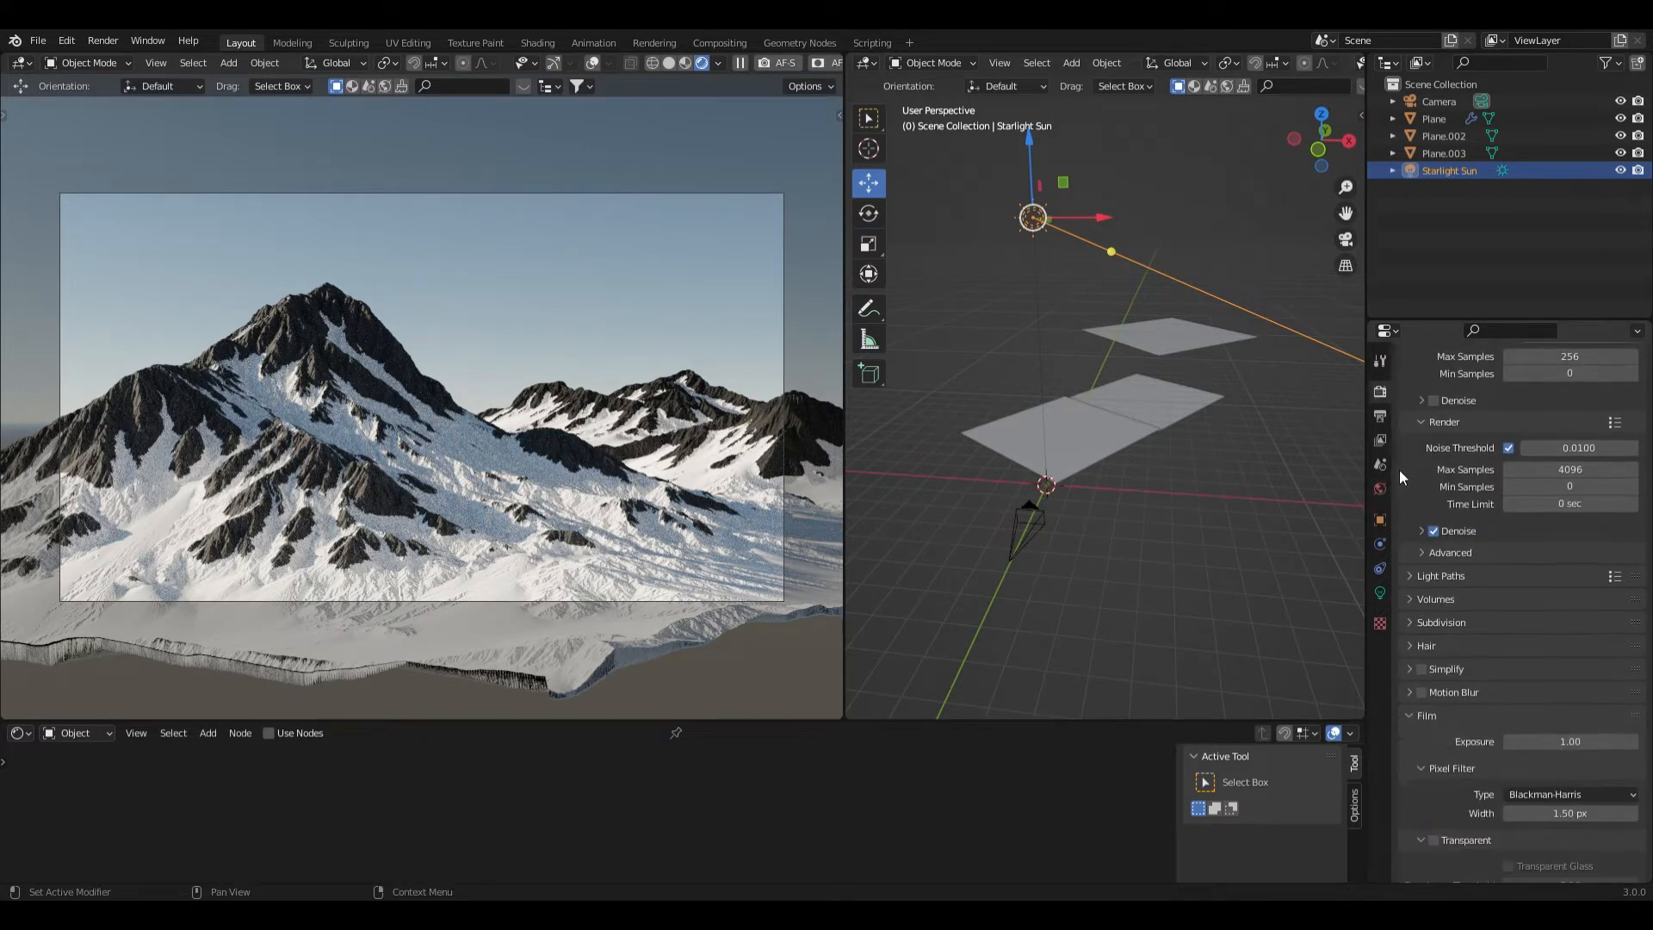
{"action": "scroll", "coordinate": [1397, 469], "scroll_direction": "down", "scroll_amount": 3}
{"action": "scroll", "coordinate": [1399, 469], "scroll_direction": "down", "scroll_amount": 3}
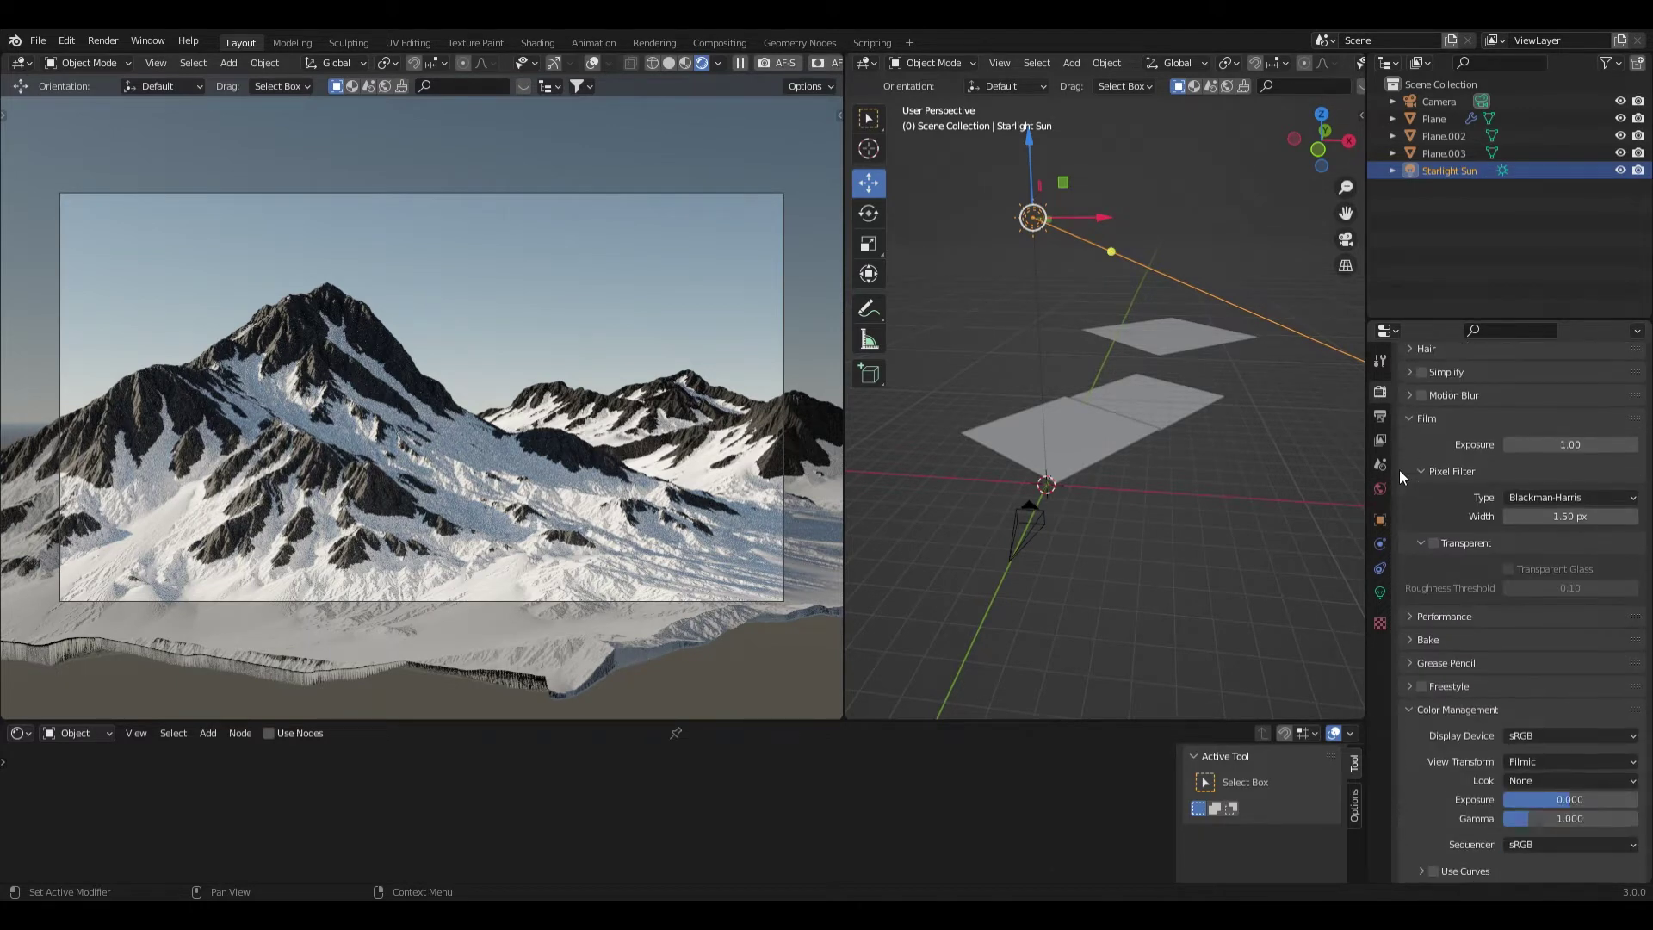
{"action": "left_click", "coordinate": [1433, 542]}
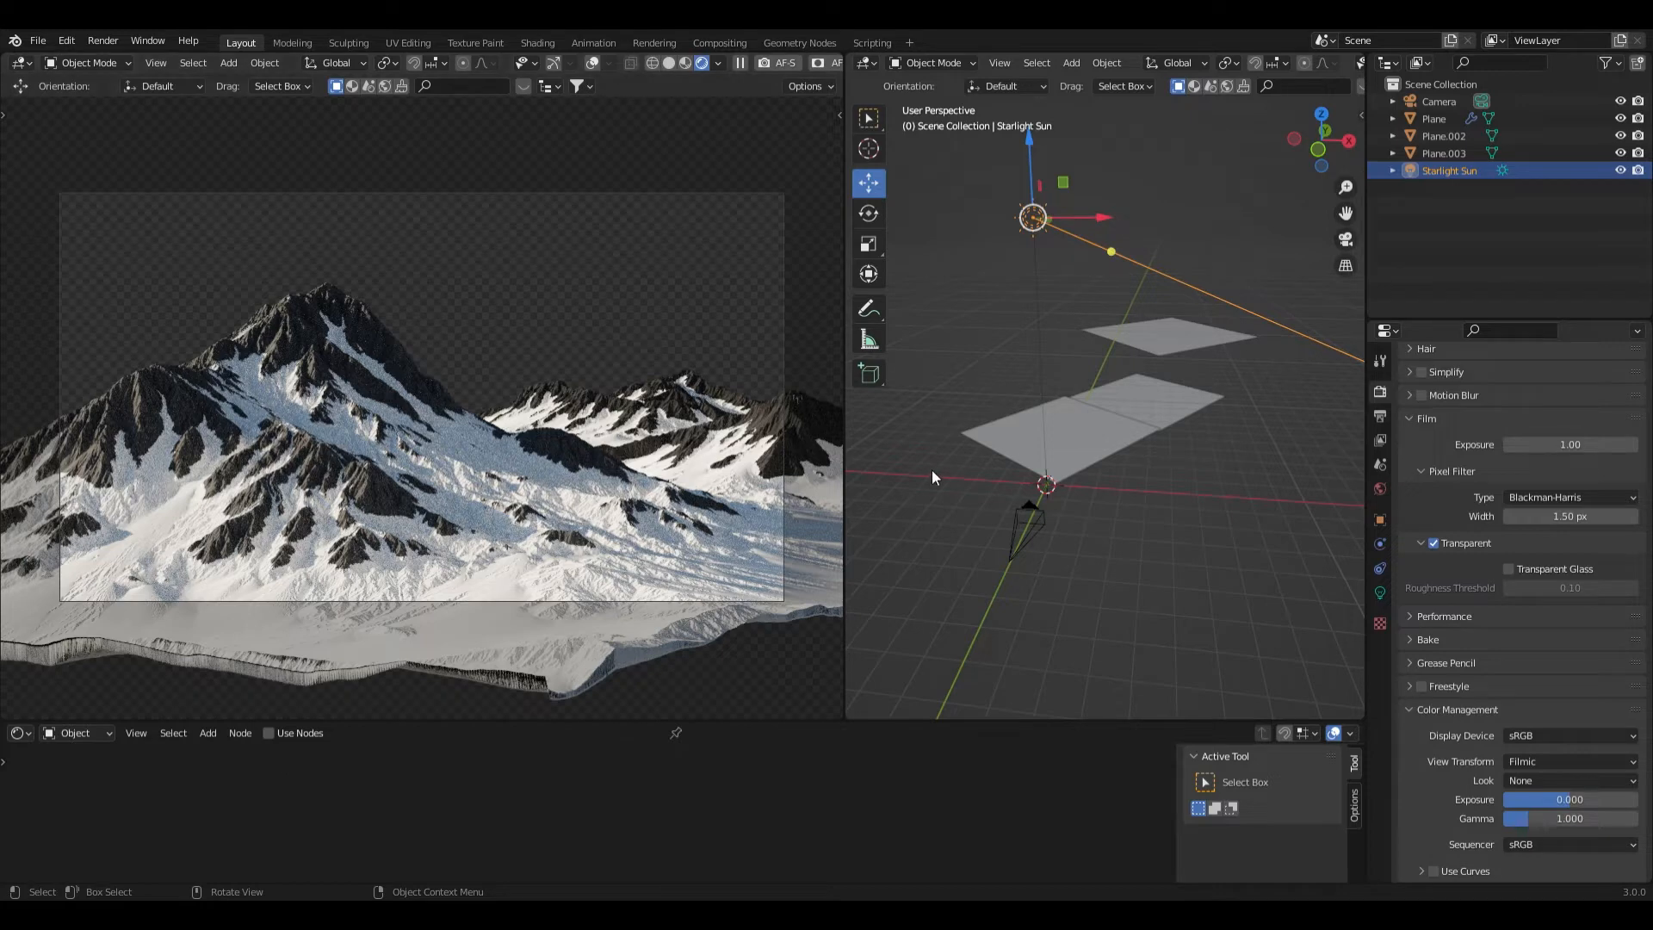
{"action": "mouse_move", "coordinate": [930, 469]}
{"action": "middle_mouse_down"}
{"action": "mouse_move", "coordinate": [977, 491]}
{"action": "mouse_move", "coordinate": [994, 454]}
{"action": "mouse_move", "coordinate": [917, 461]}
{"action": "mouse_move", "coordinate": [1336, 450]}
{"action": "middle_mouse_up"}
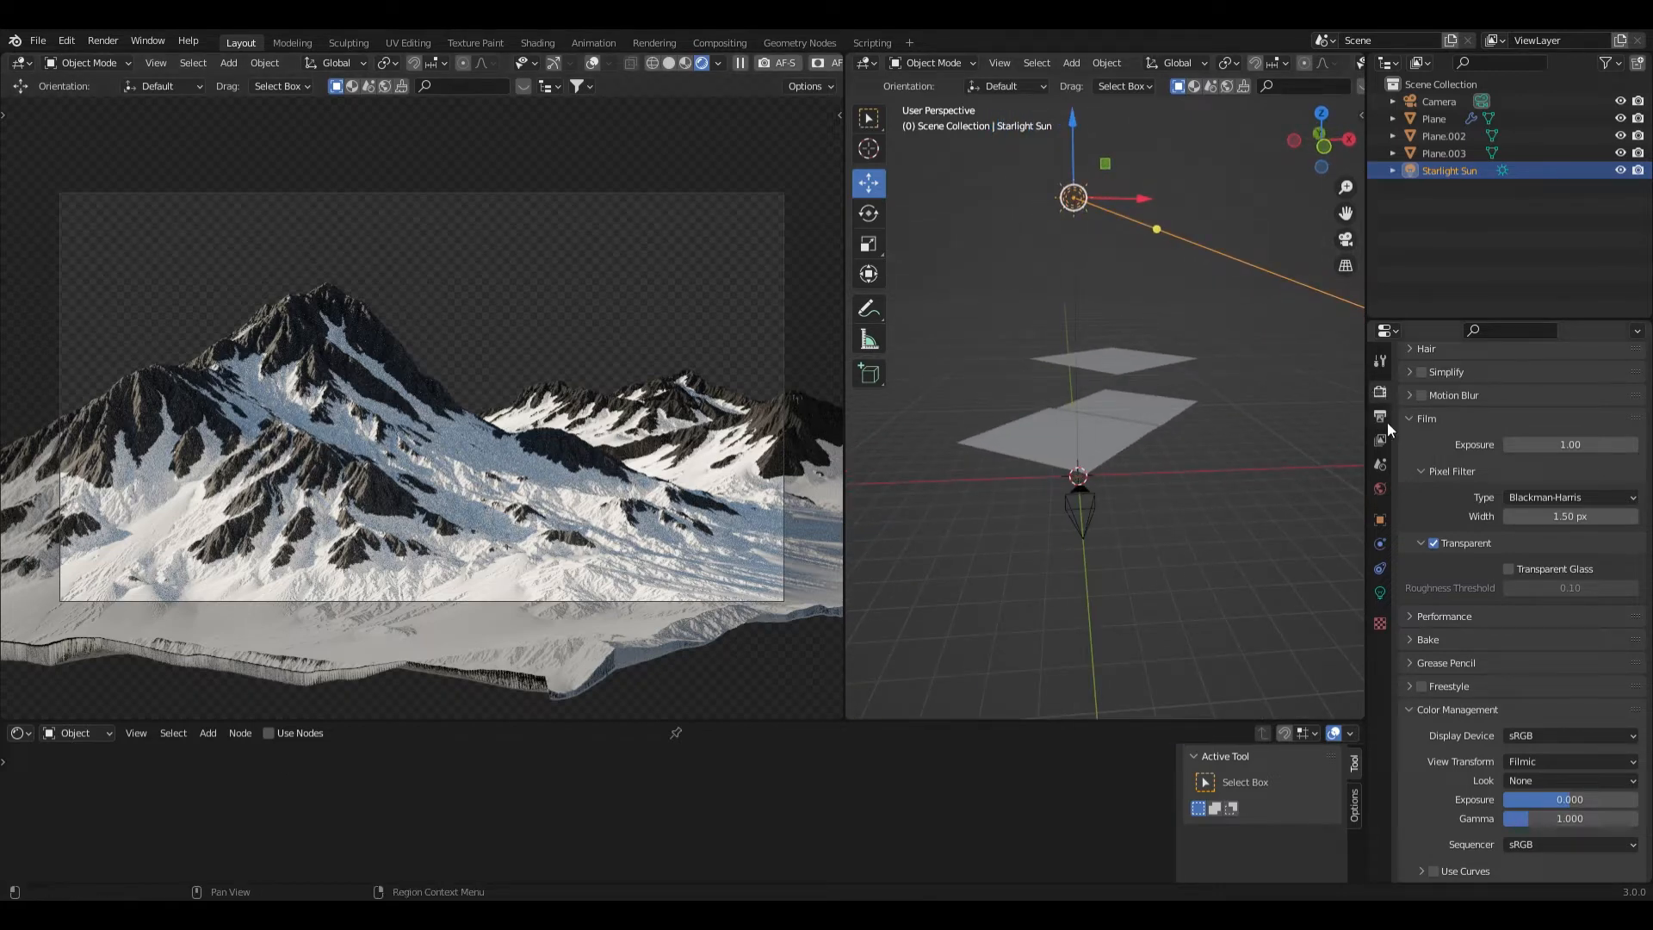
{"action": "scroll", "coordinate": [1406, 429], "scroll_direction": "up", "scroll_amount": 5}
{"action": "scroll", "coordinate": [1406, 430], "scroll_direction": "up", "scroll_amount": 5}
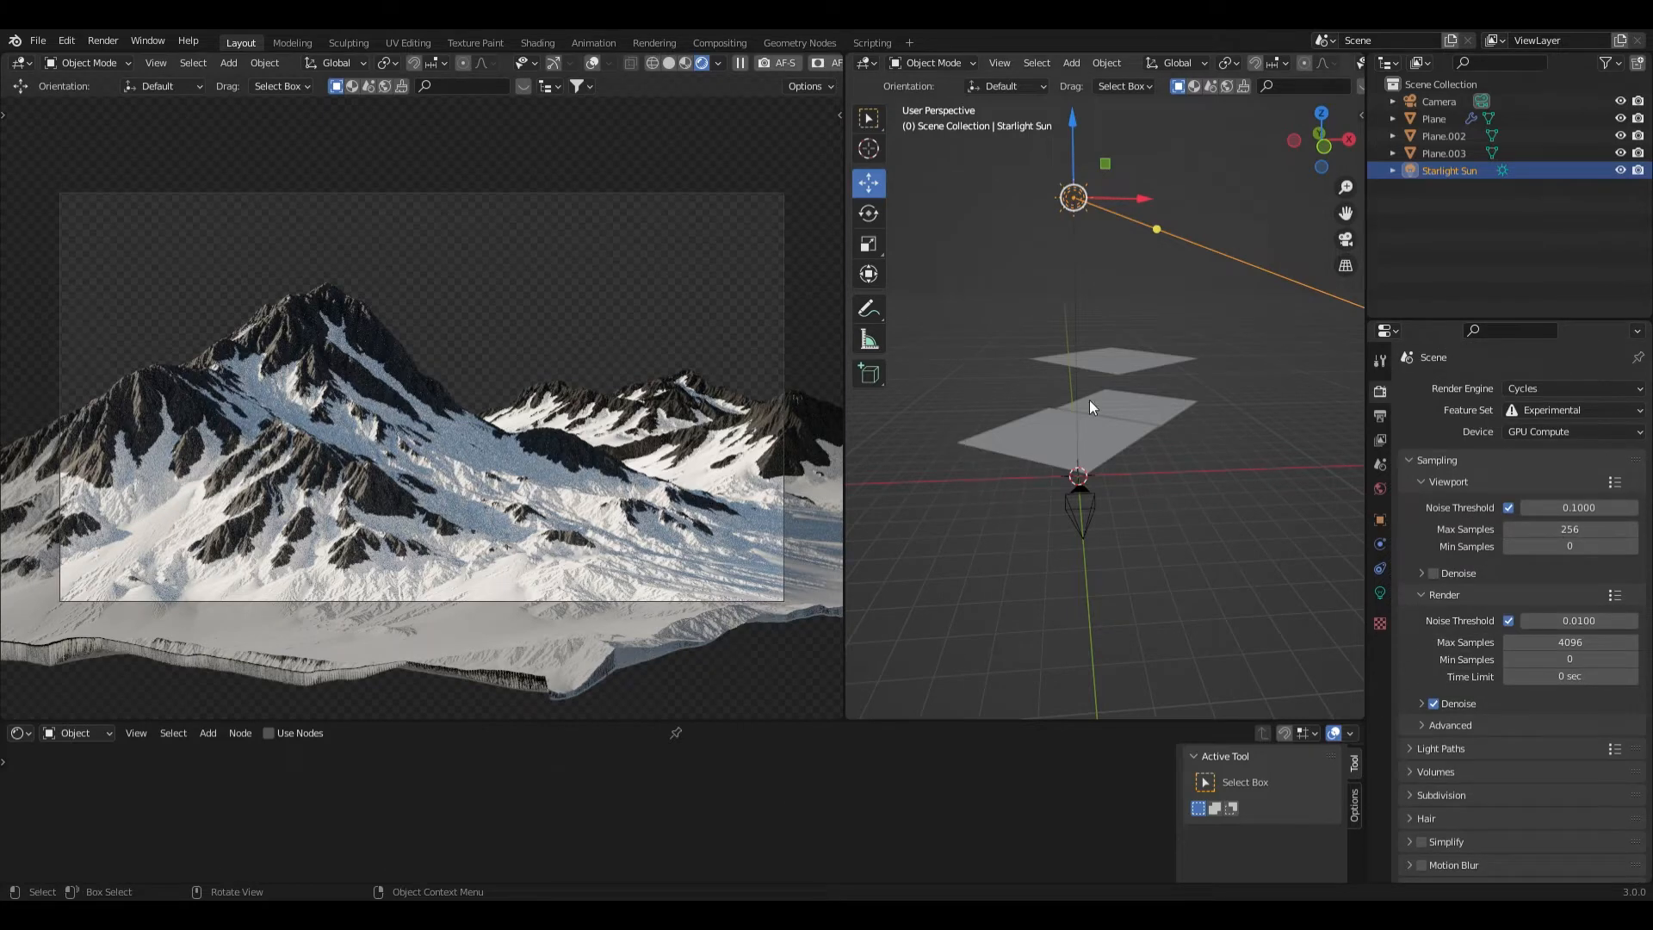
Check the lower plane's Subdivision modifier and render the final image with F12
{"action": "left_click", "coordinate": [1110, 450]}
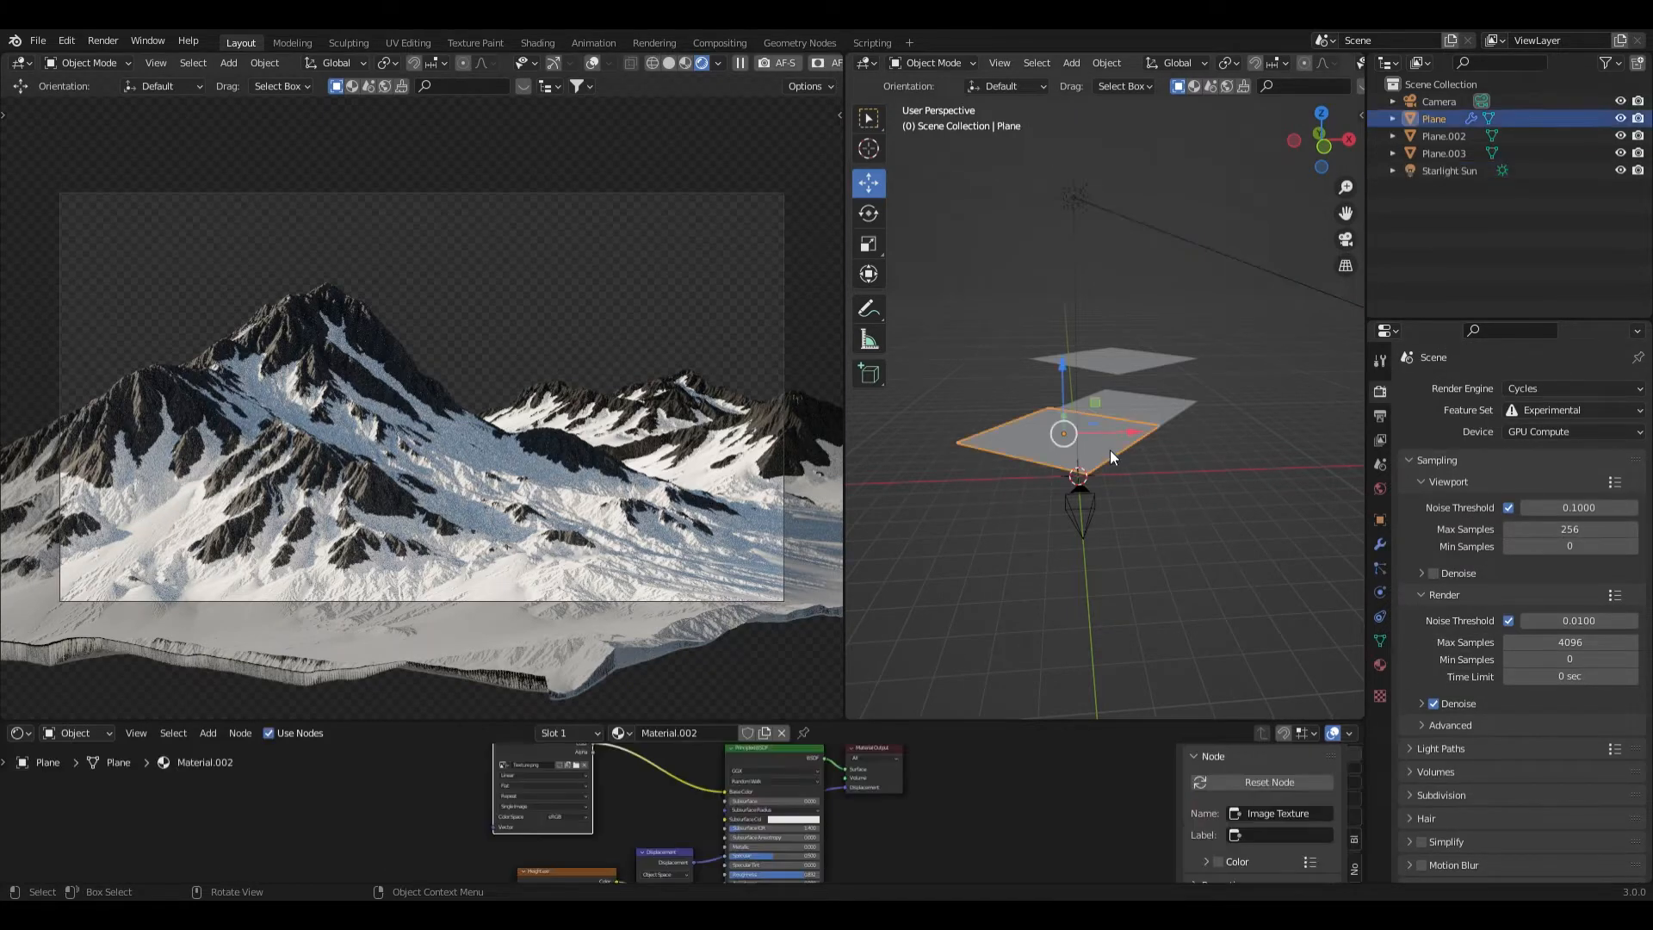
{"action": "left_click", "coordinate": [1380, 543]}
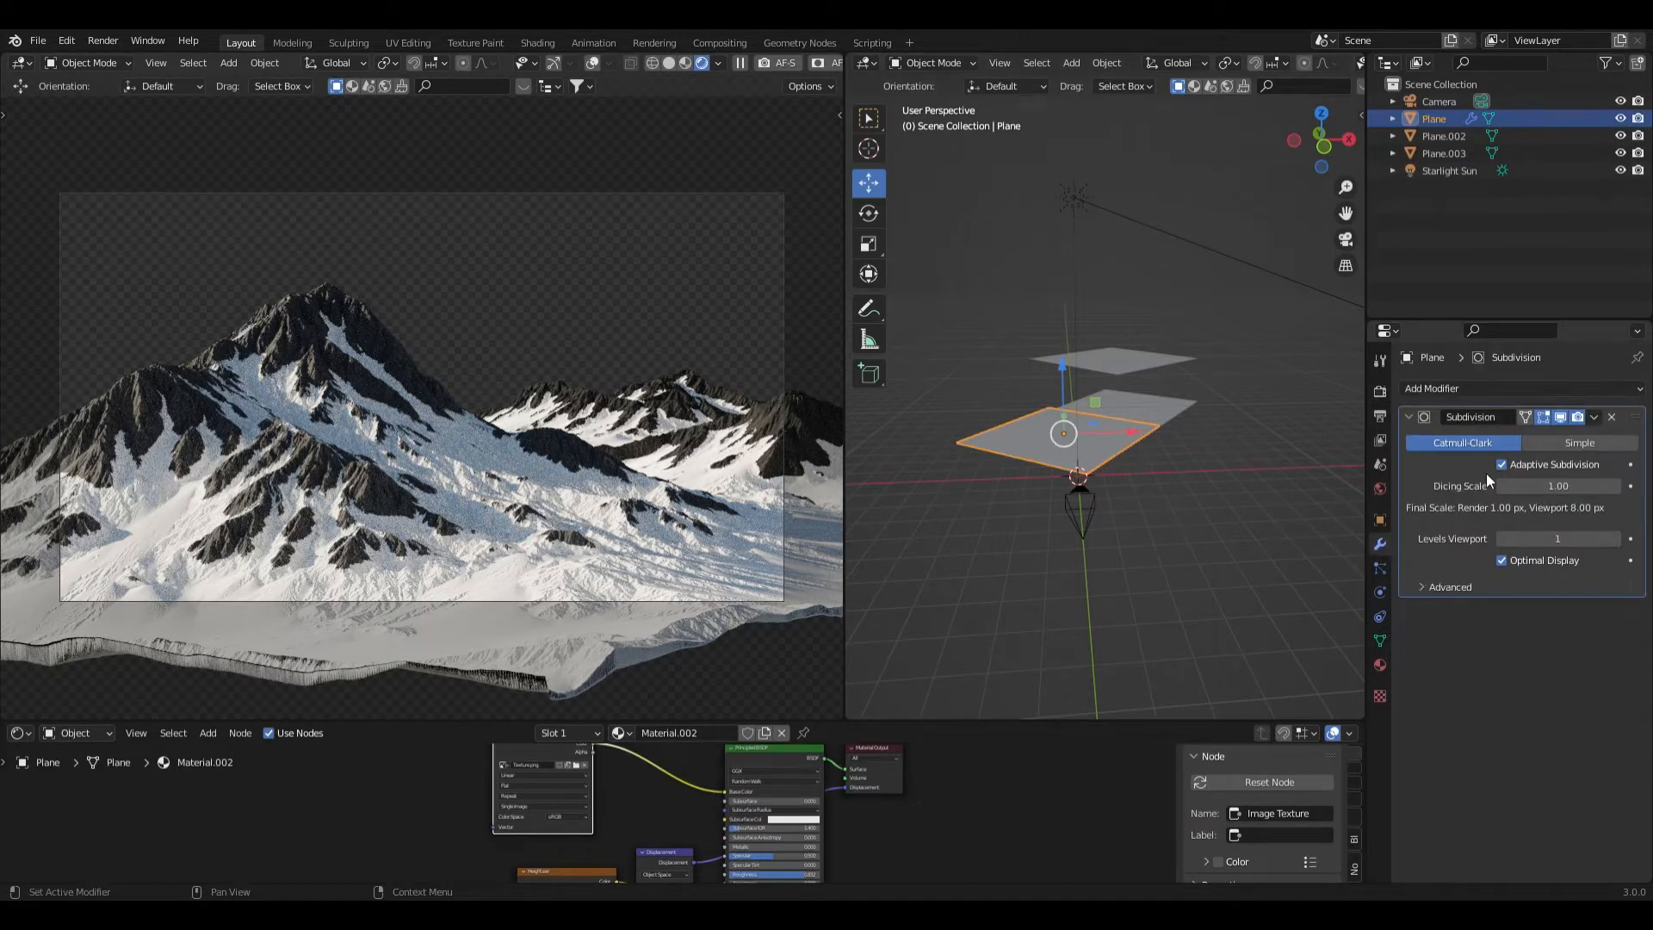
{"action": "key", "text": "F12"}
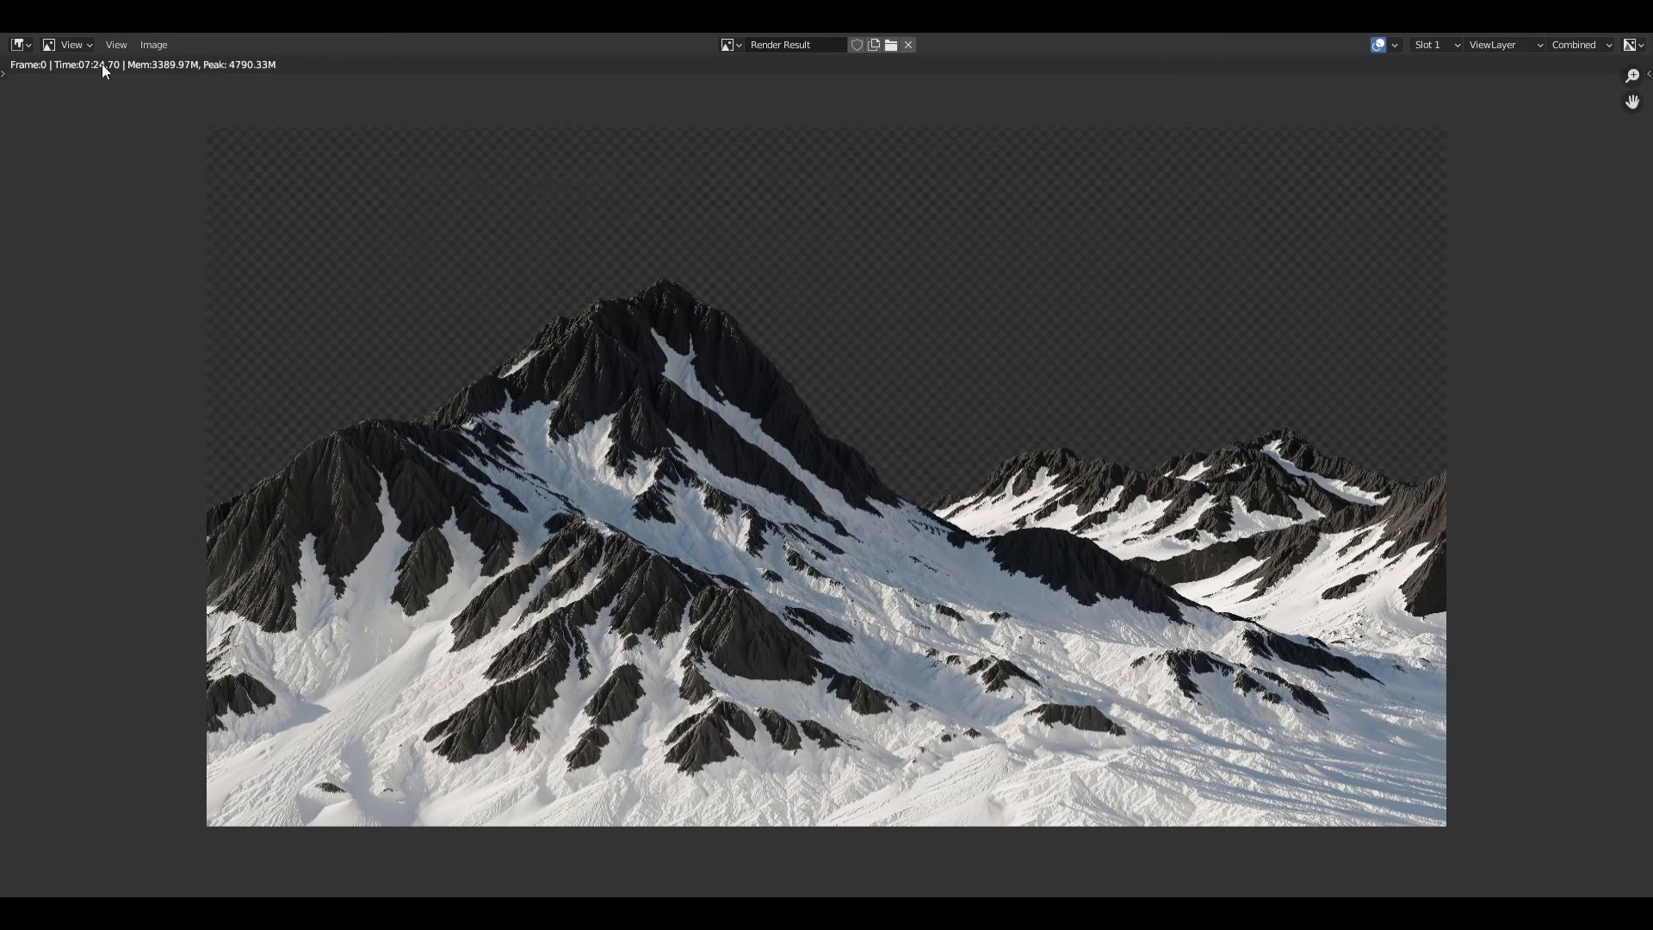
Save the finished Combined render via Image > Save As
{"action": "left_click", "coordinate": [154, 44]}
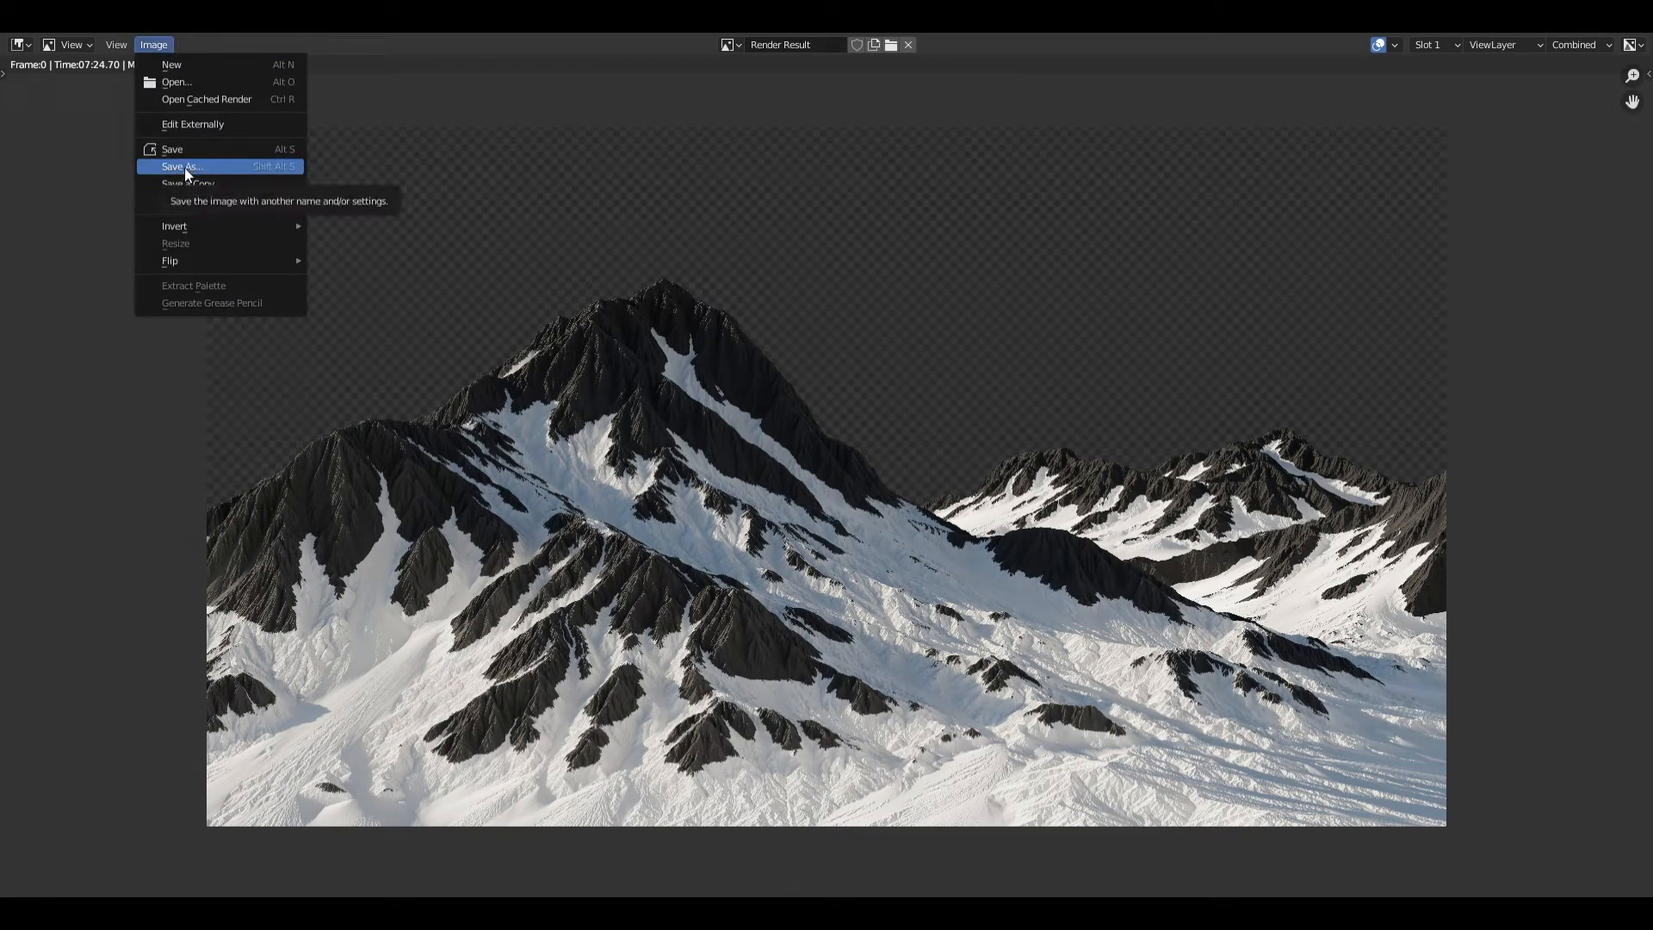
{"action": "left_click", "coordinate": [185, 167]}
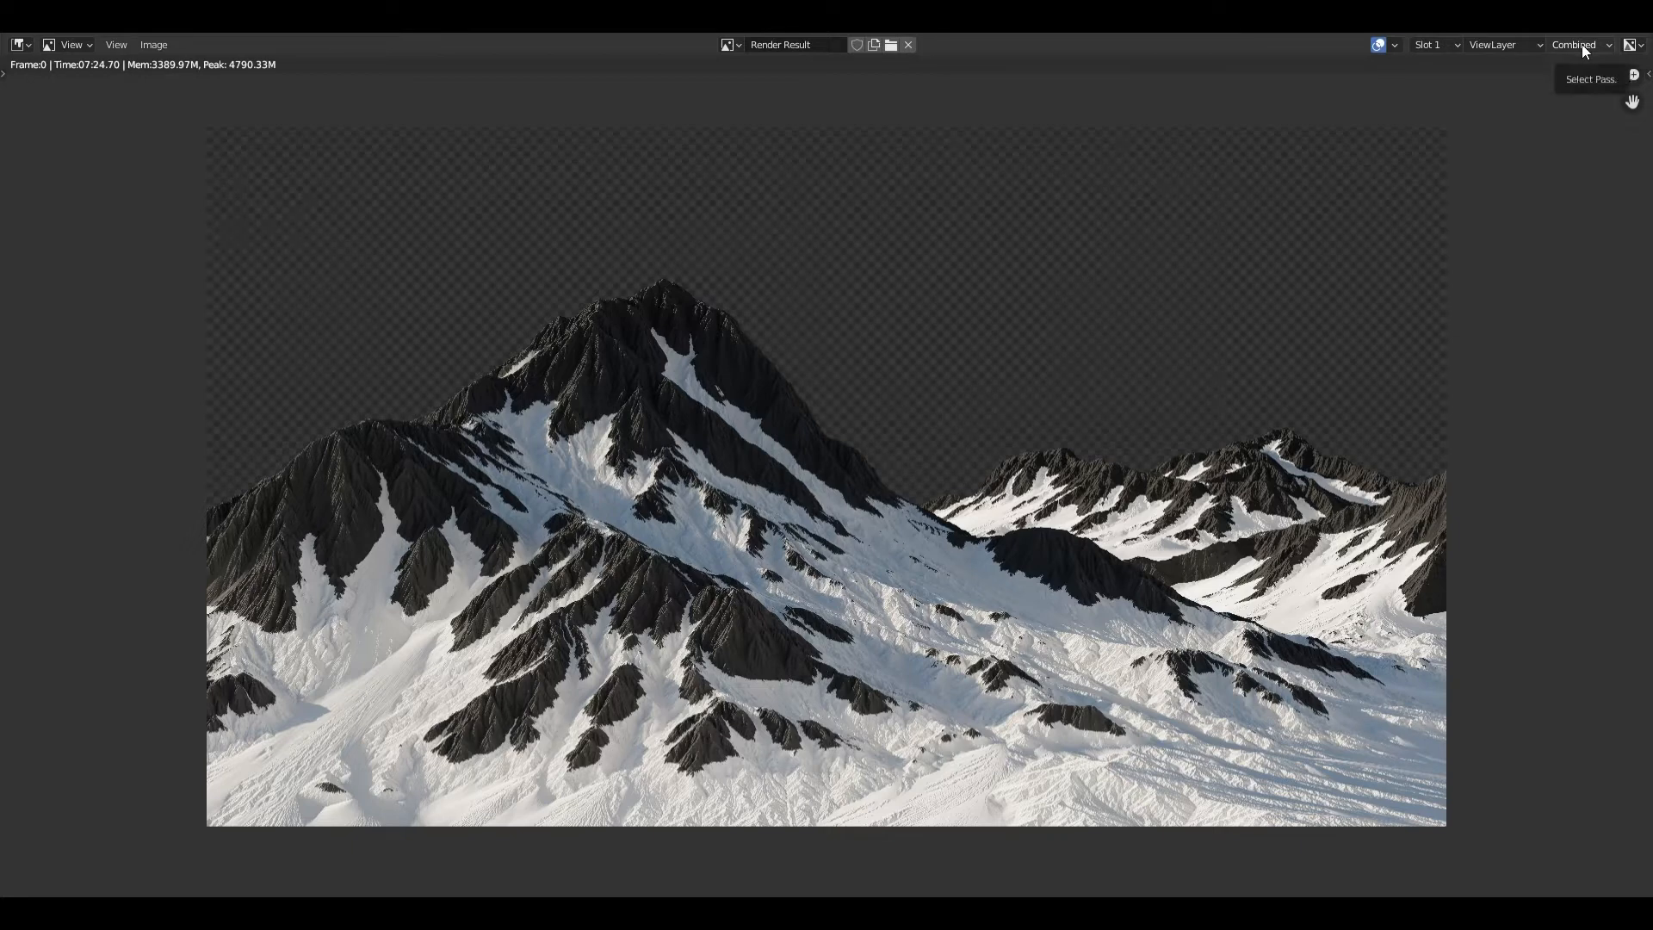
Switch the render view to the Mist pass and save it via Image > Save As
{"action": "left_click", "coordinate": [1580, 44]}
{"action": "left_click", "coordinate": [1517, 97]}
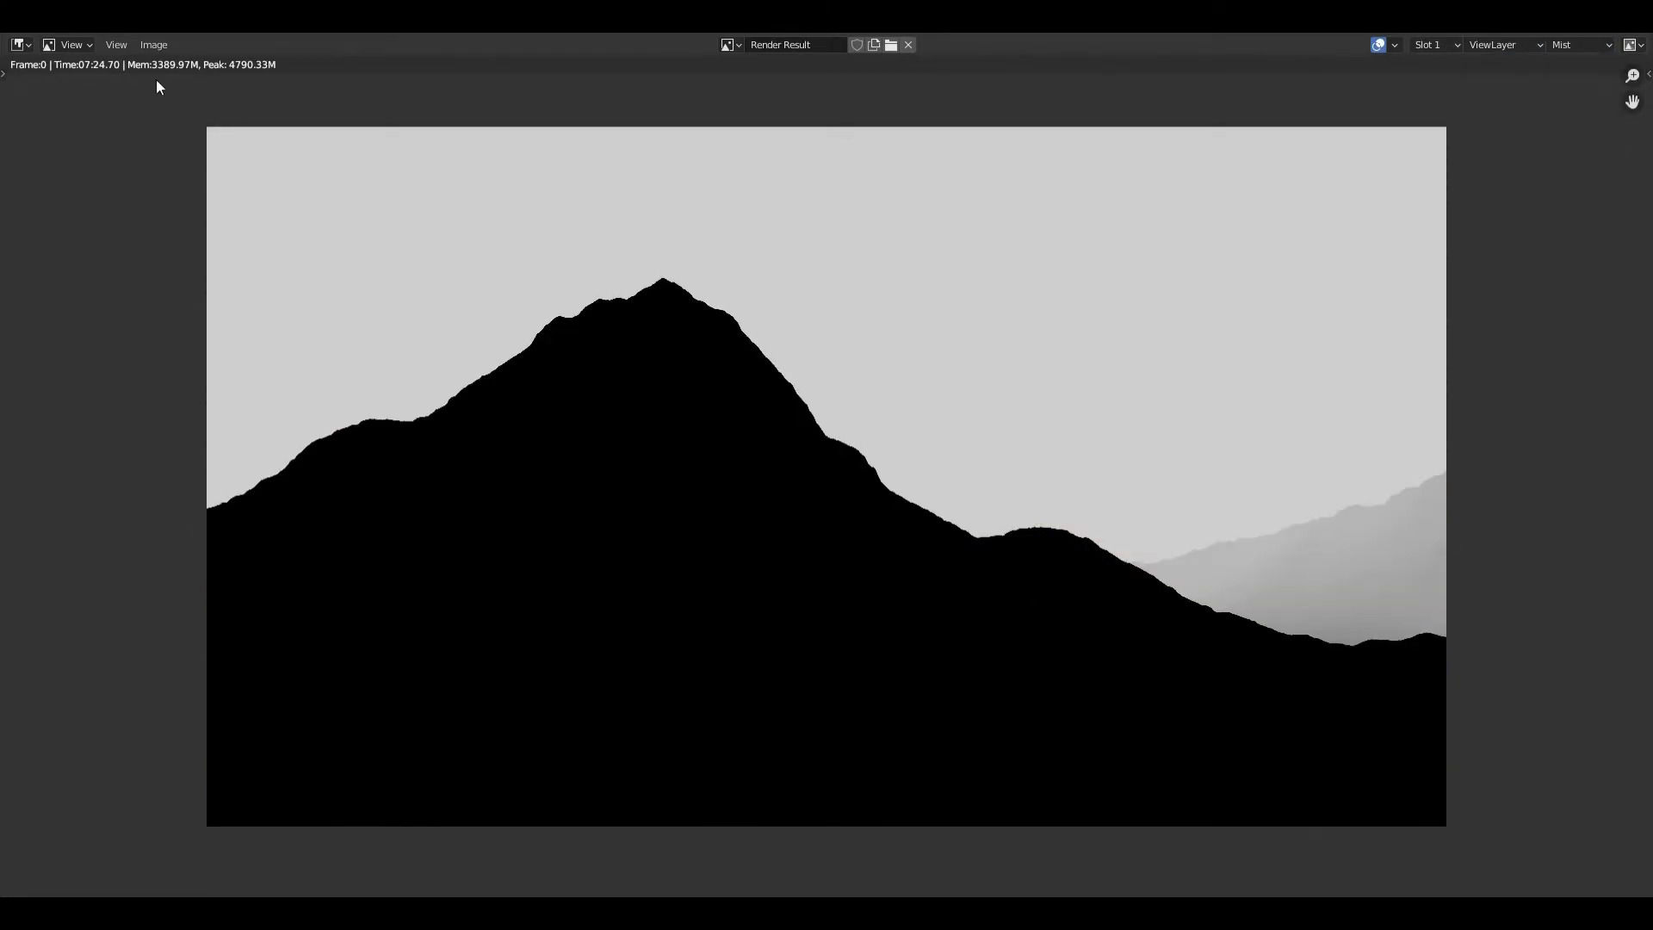
{"action": "left_click", "coordinate": [154, 45]}
{"action": "left_click", "coordinate": [195, 172]}
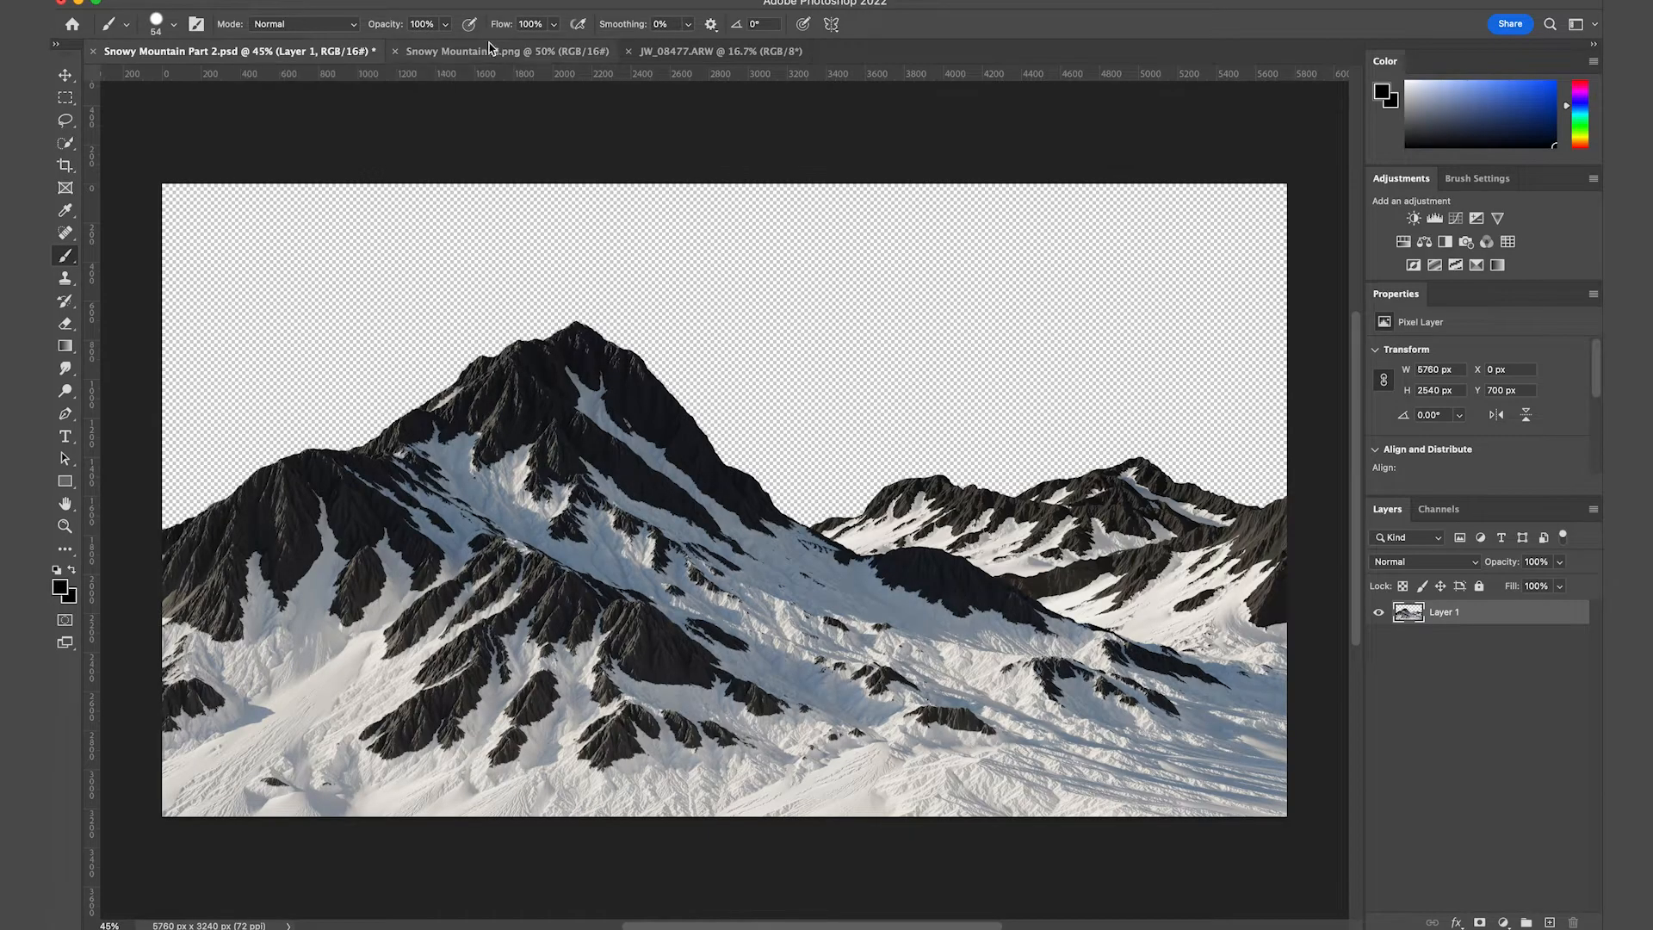
Select the entire JW_08477.ARW sky photo and return to the mountain composite document
{"action": "left_click", "coordinate": [488, 52]}
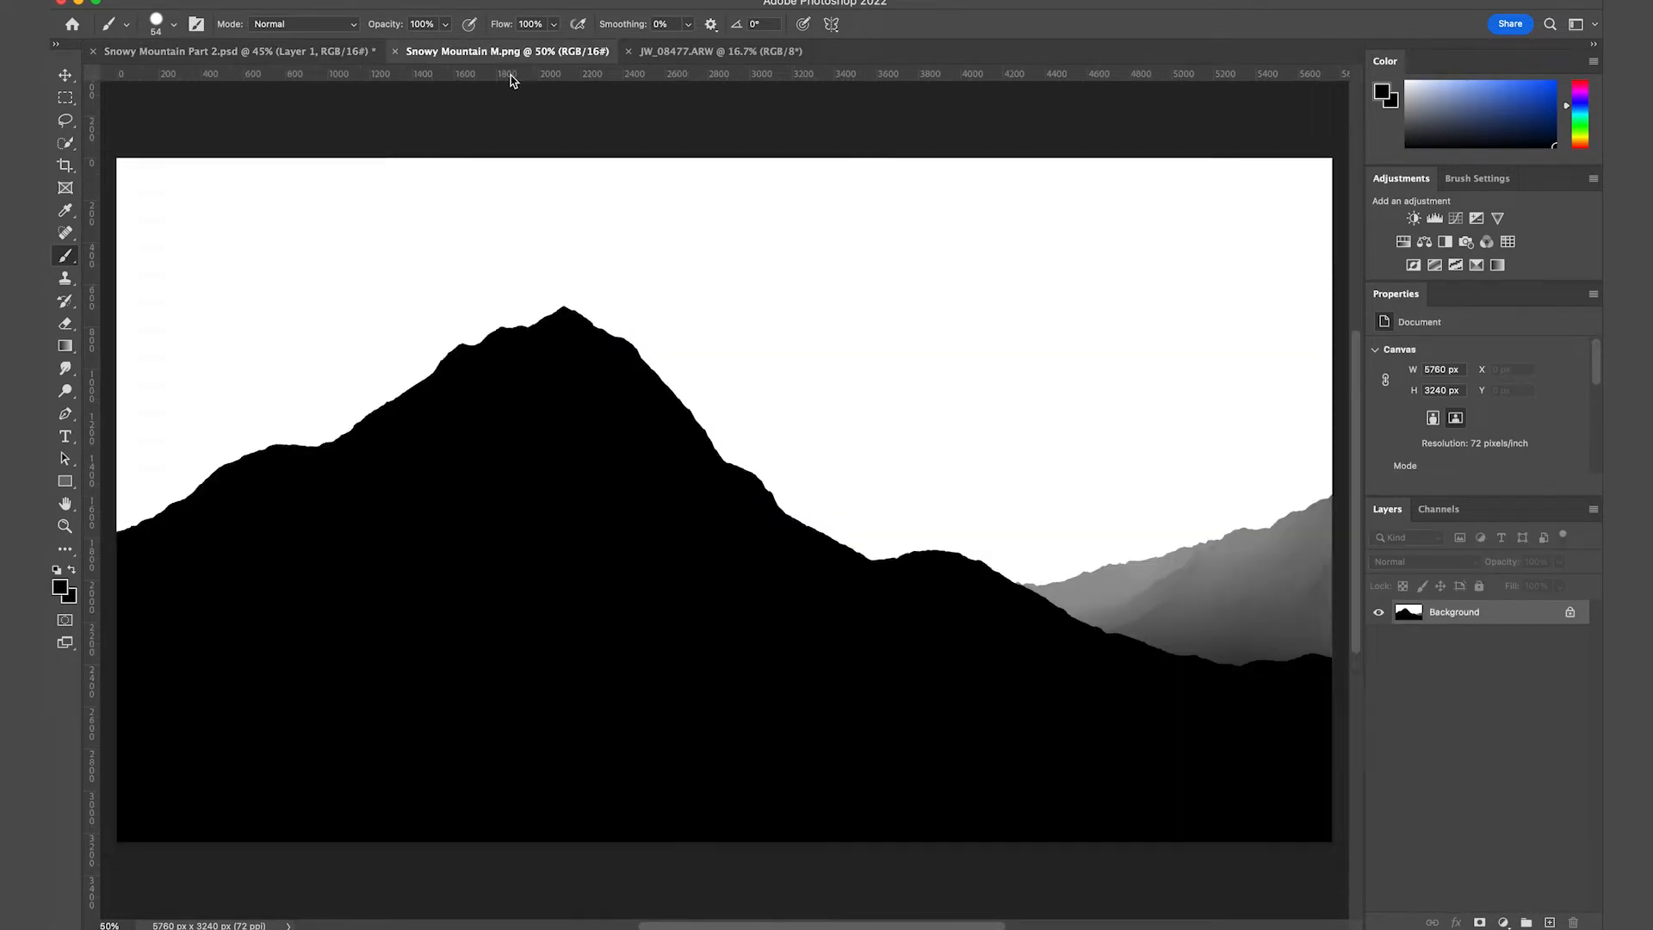
{"action": "key", "text": "ctrl+minus"}
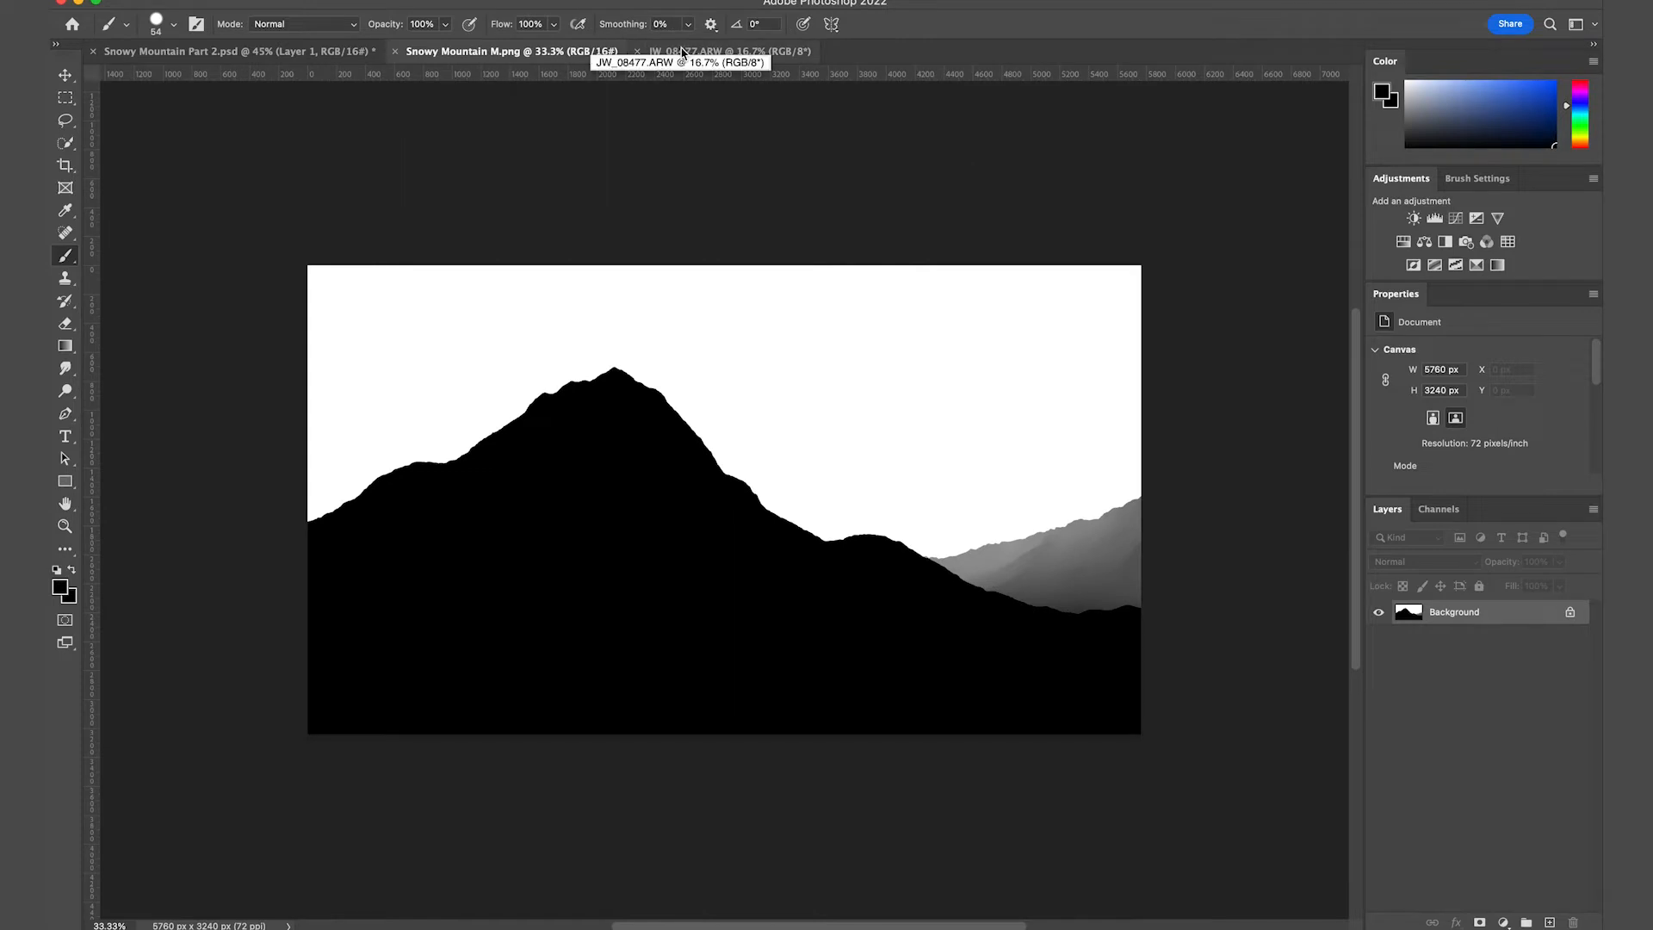
{"action": "left_click", "coordinate": [683, 52]}
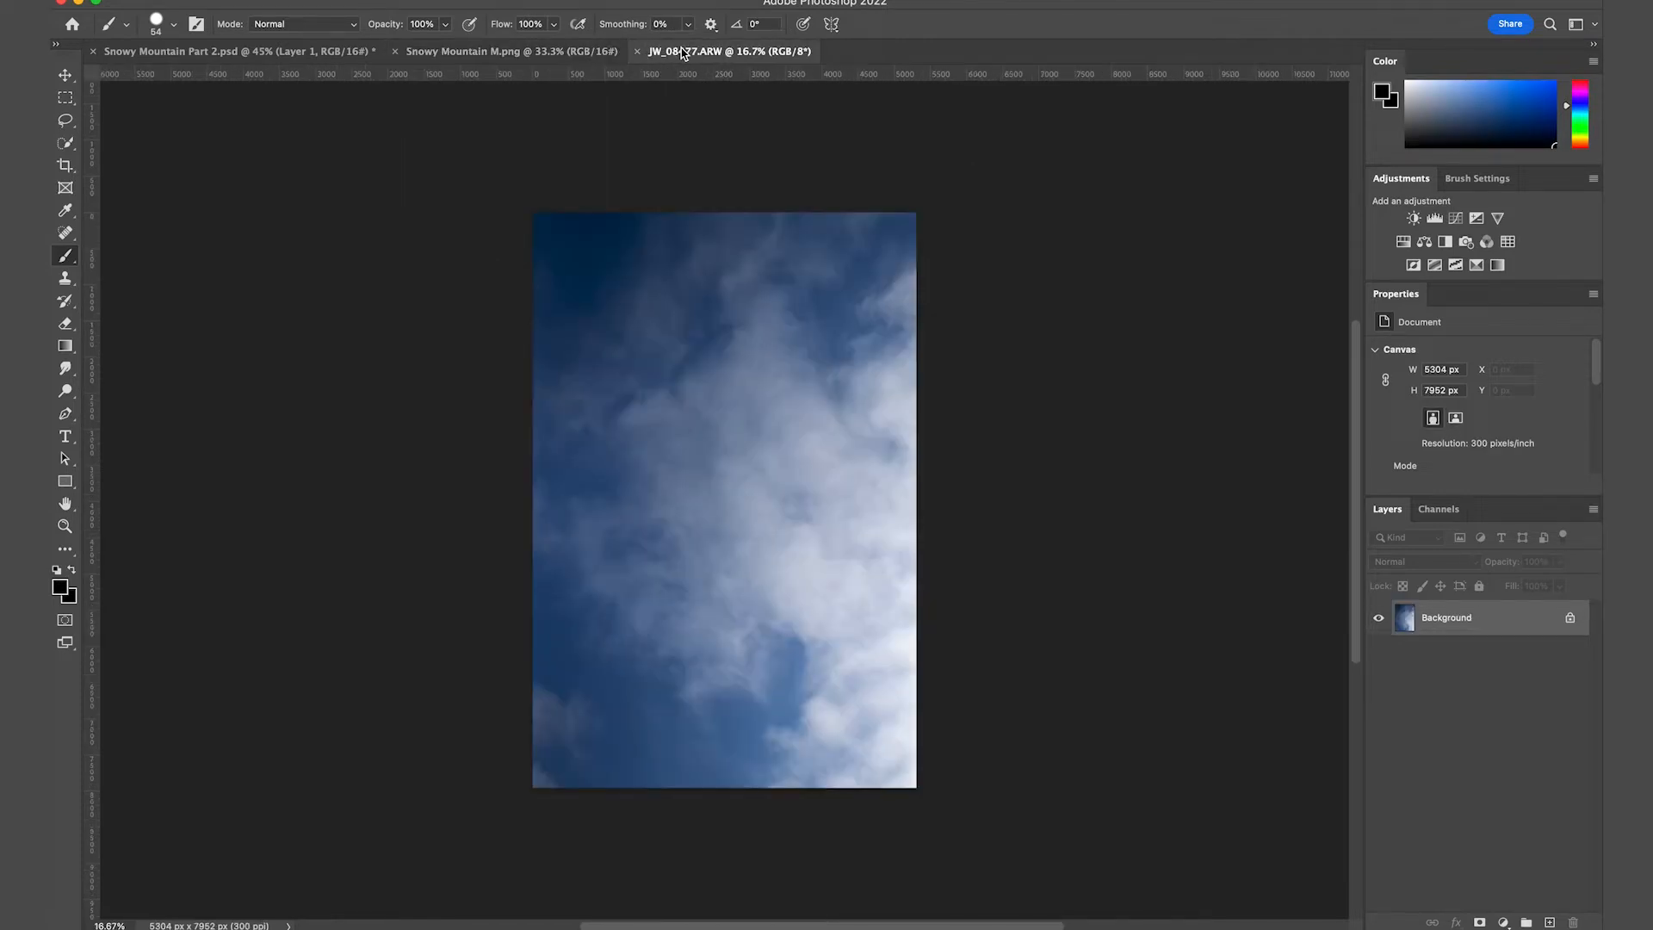
{"action": "key", "text": "ctrl+a"}
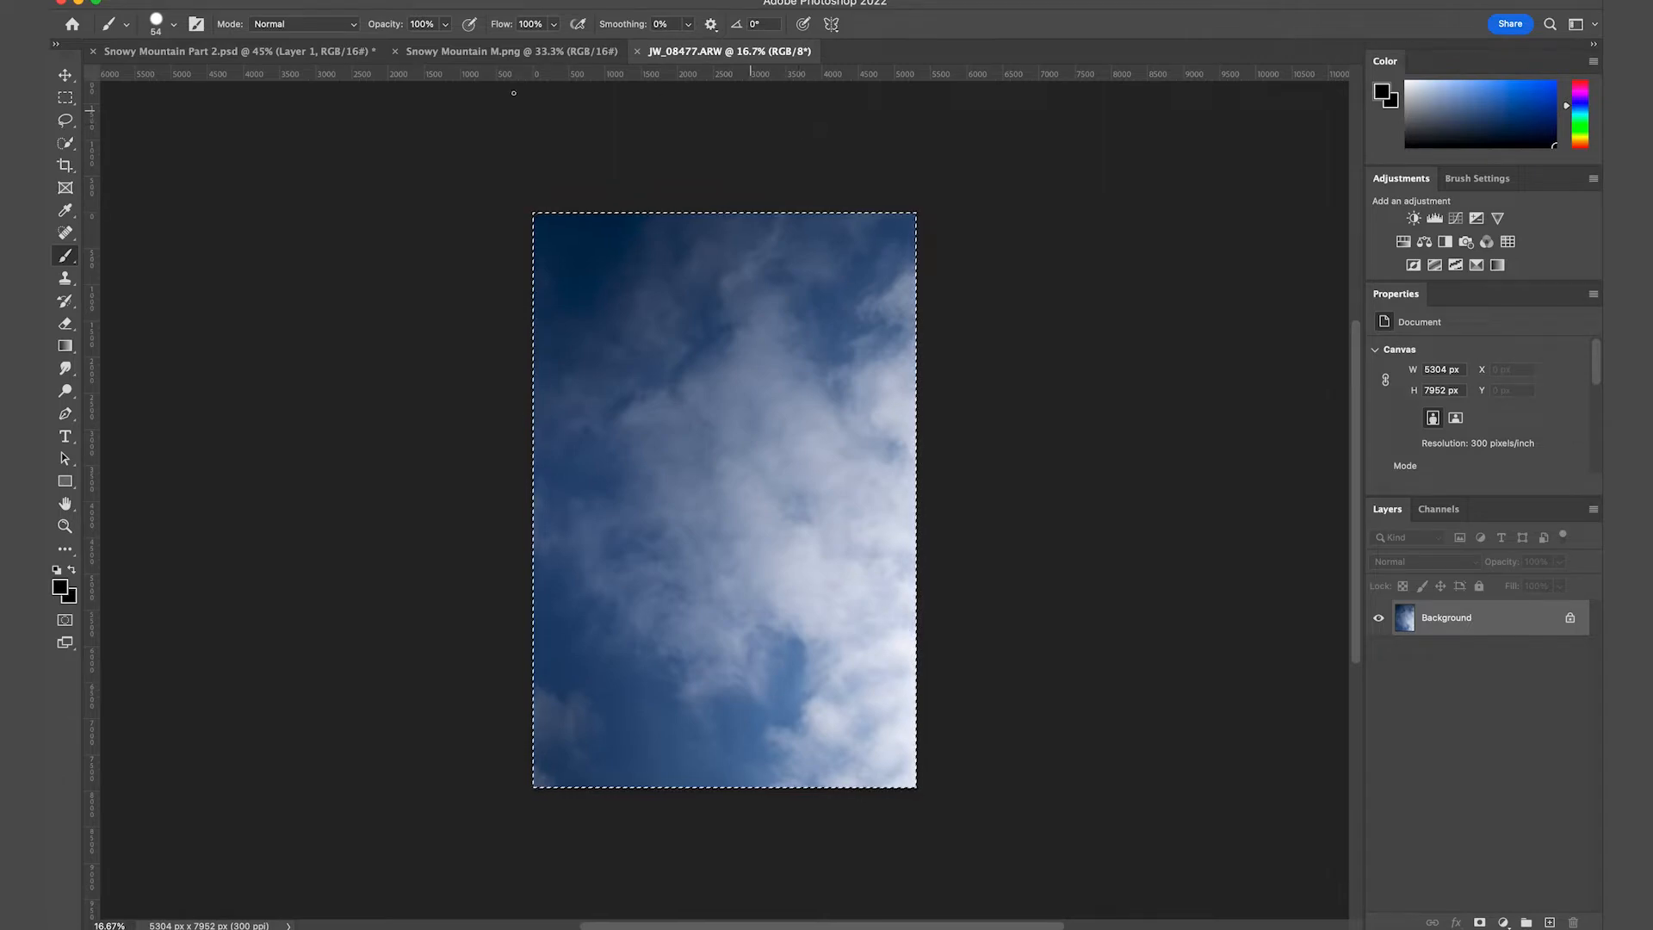
{"action": "left_click", "coordinate": [239, 52]}
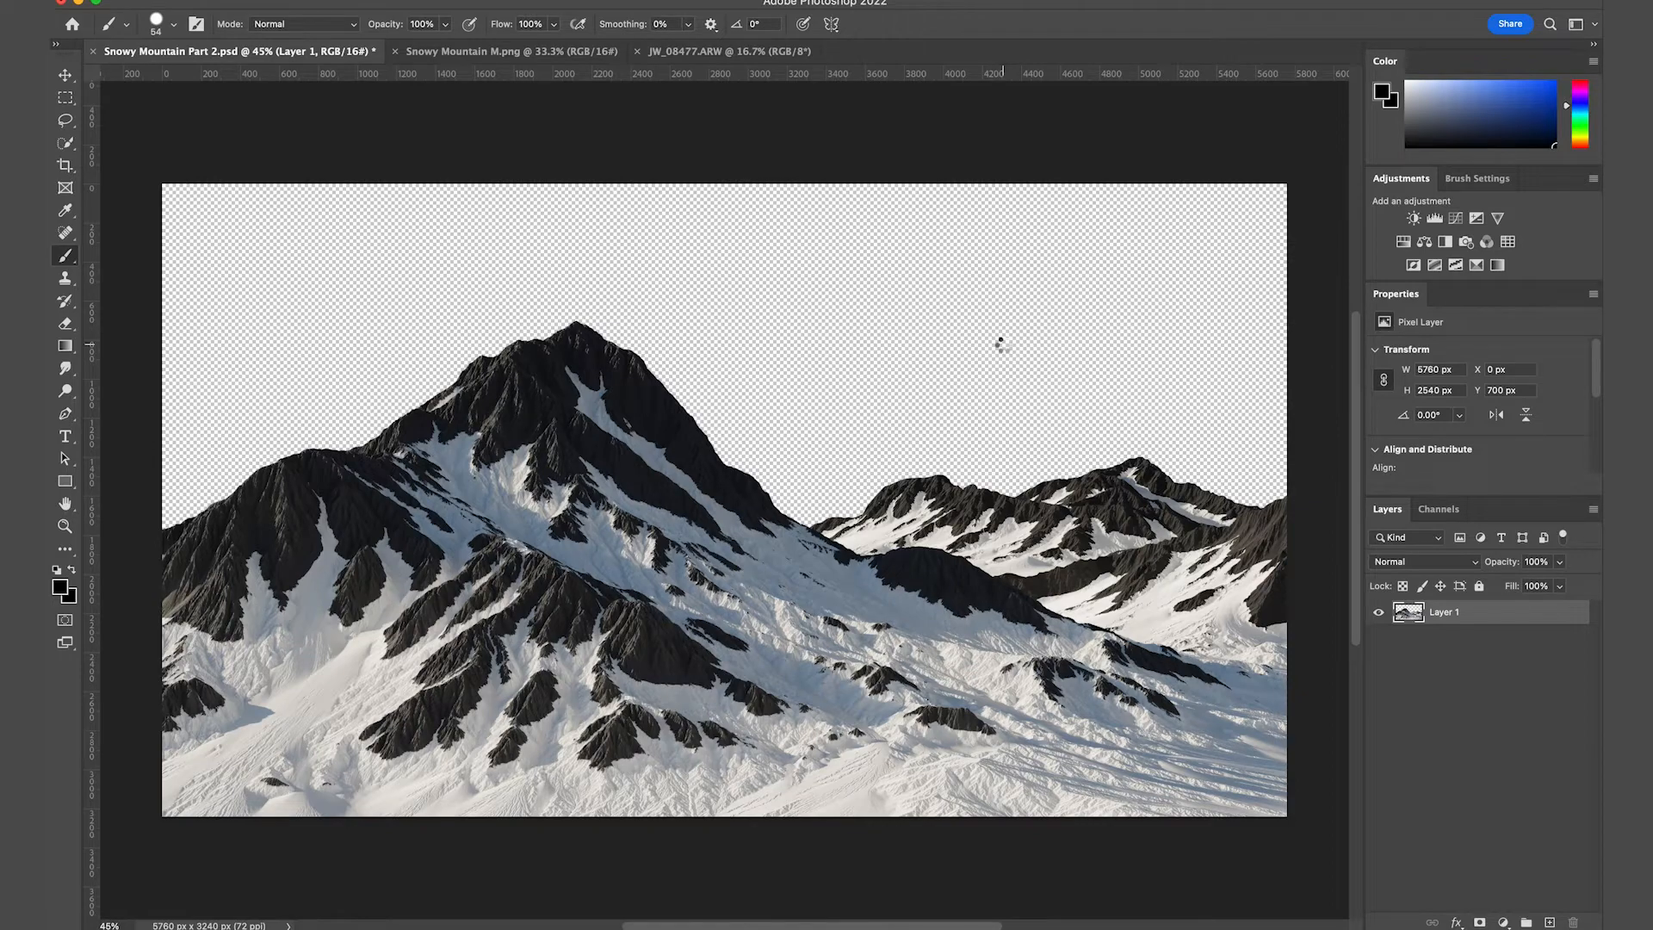
Paste the sky, rotate it -90° and scale it to cover the whole canvas
{"action": "key", "text": "ctrl+v"}
{"action": "key", "text": "ctrl+t"}
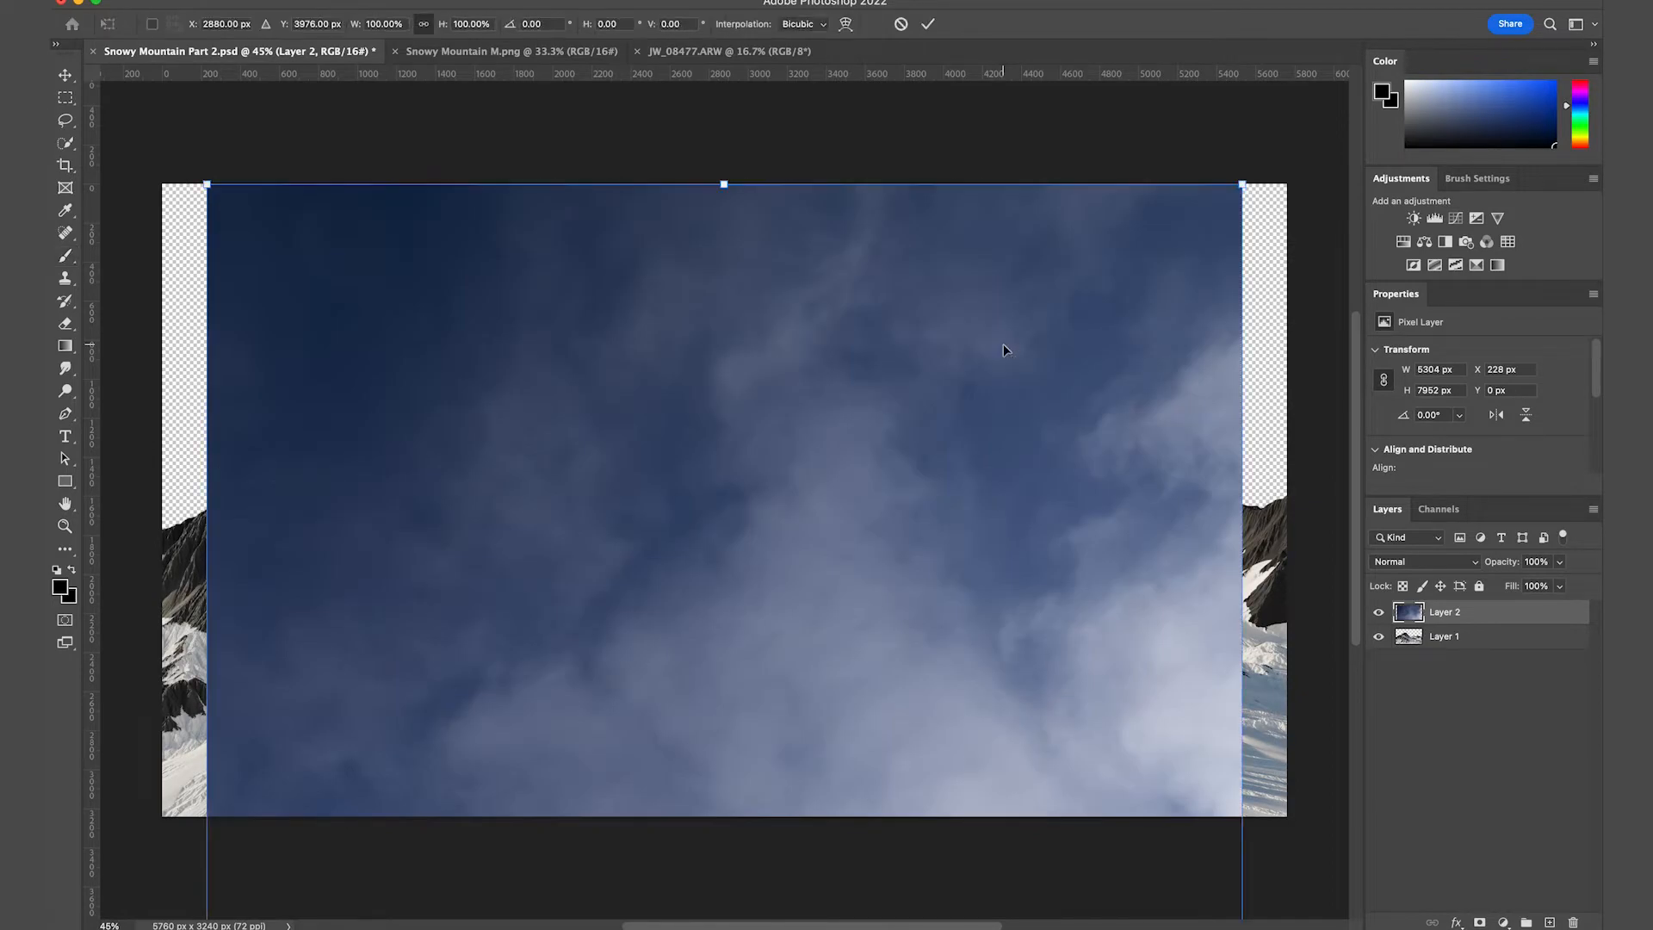
{"action": "left_click_drag", "start_coordinate": [1274, 433], "coordinate": [904, 195]}
{"action": "mouse_move", "coordinate": [723, 184]}
{"action": "left_mouse_down"}
{"action": "mouse_move", "coordinate": [722, 340]}
{"action": "mouse_move", "coordinate": [724, 314]}
{"action": "left_mouse_up"}
{"action": "left_click_drag", "start_coordinate": [1145, 588], "coordinate": [1145, 407]}
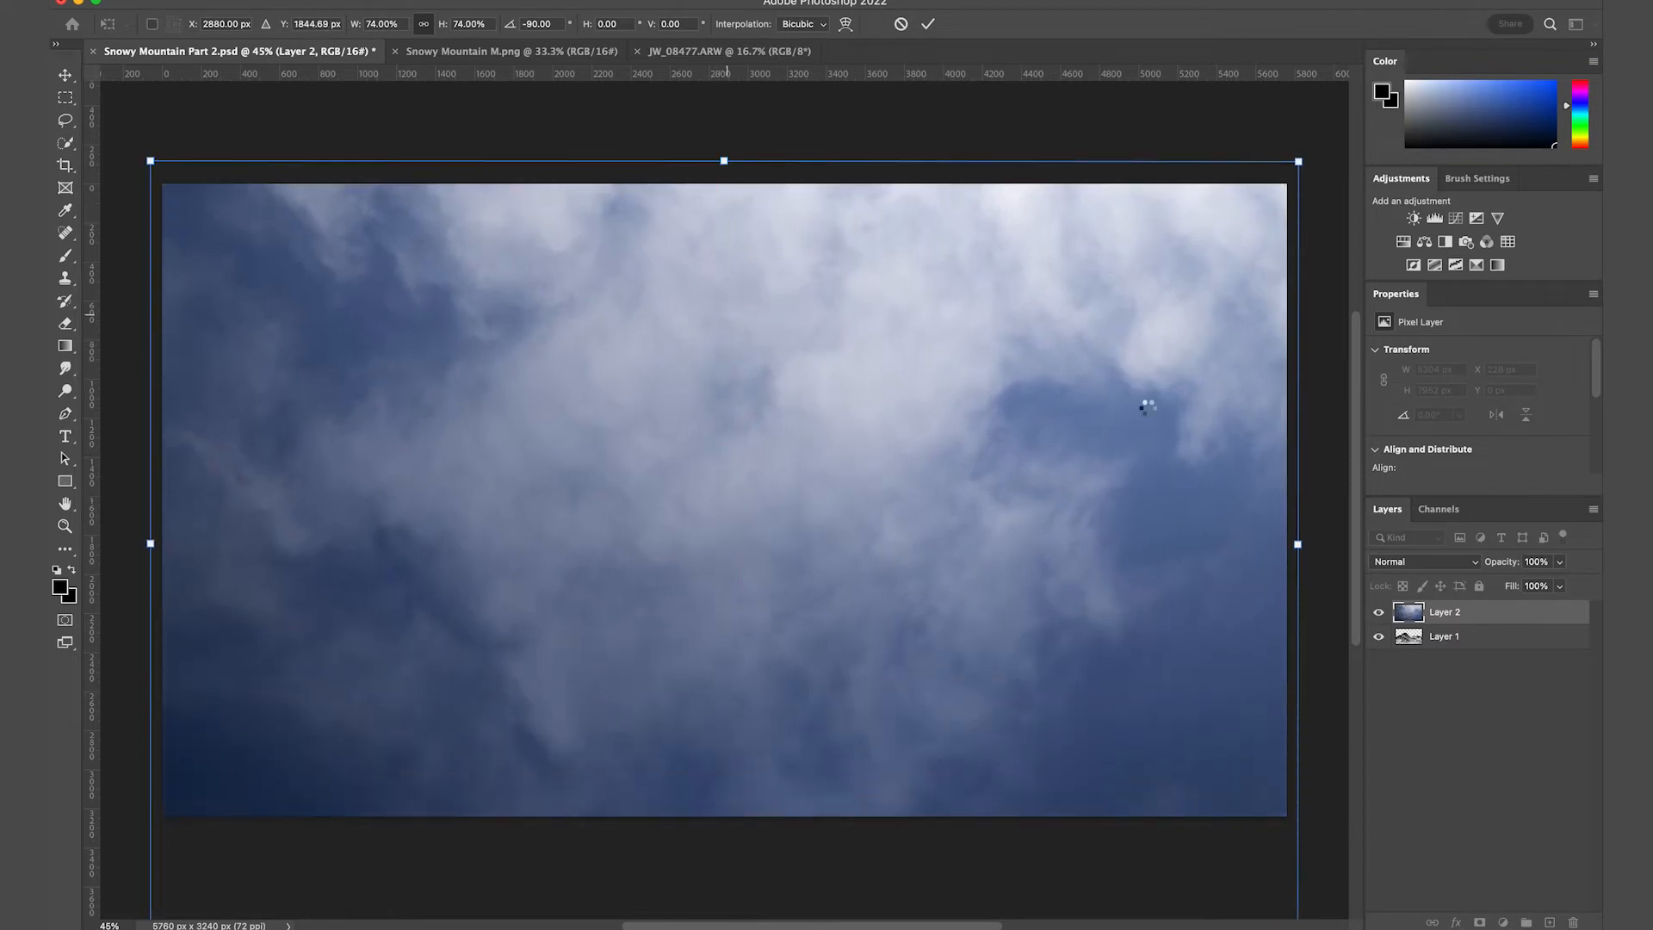
{"action": "key", "text": "Return"}
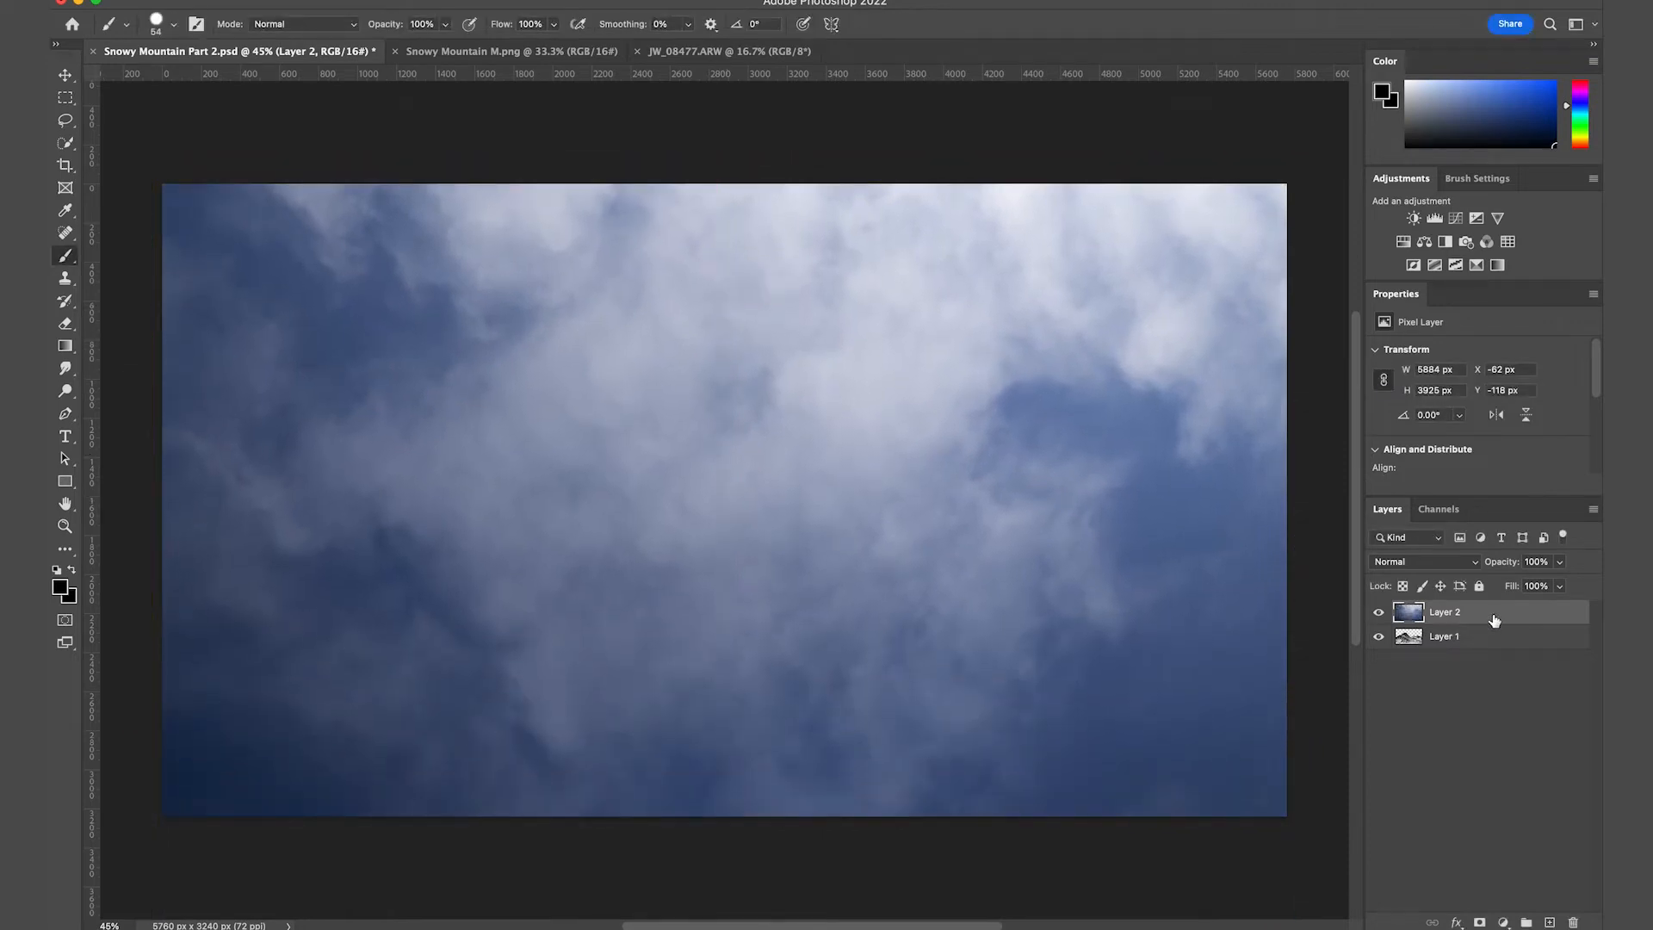
Move the sky Layer 2 beneath the mountain Layer 1
{"action": "left_click_drag", "start_coordinate": [1494, 619], "coordinate": [1498, 648]}
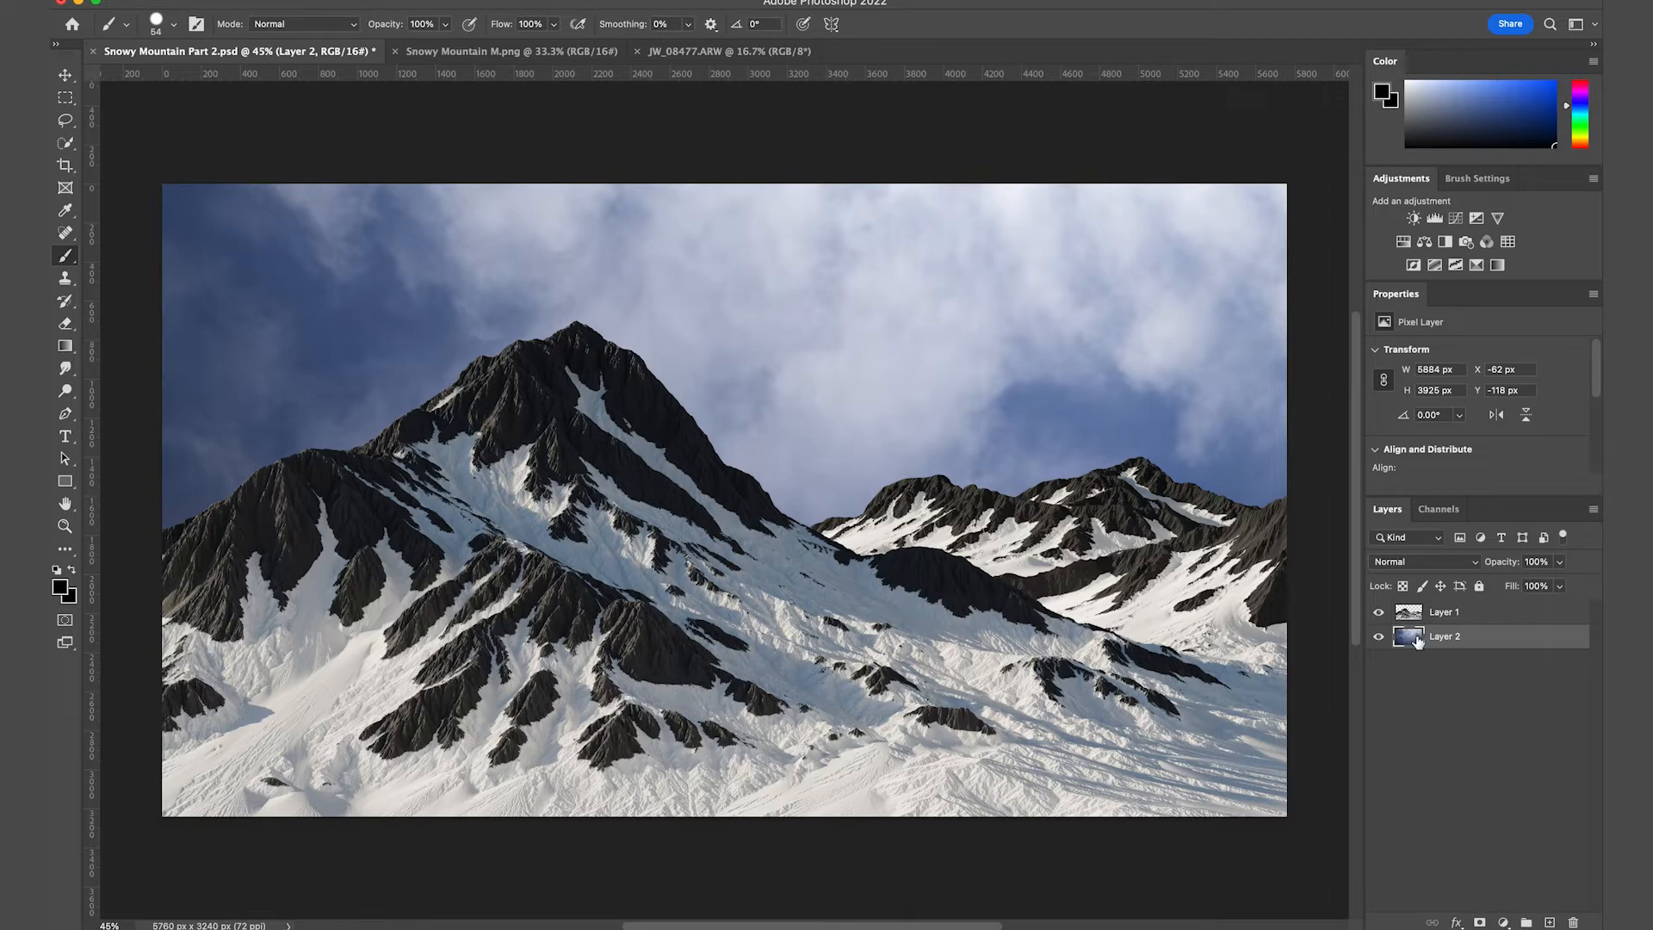
{"action": "left_click", "coordinate": [1444, 613]}
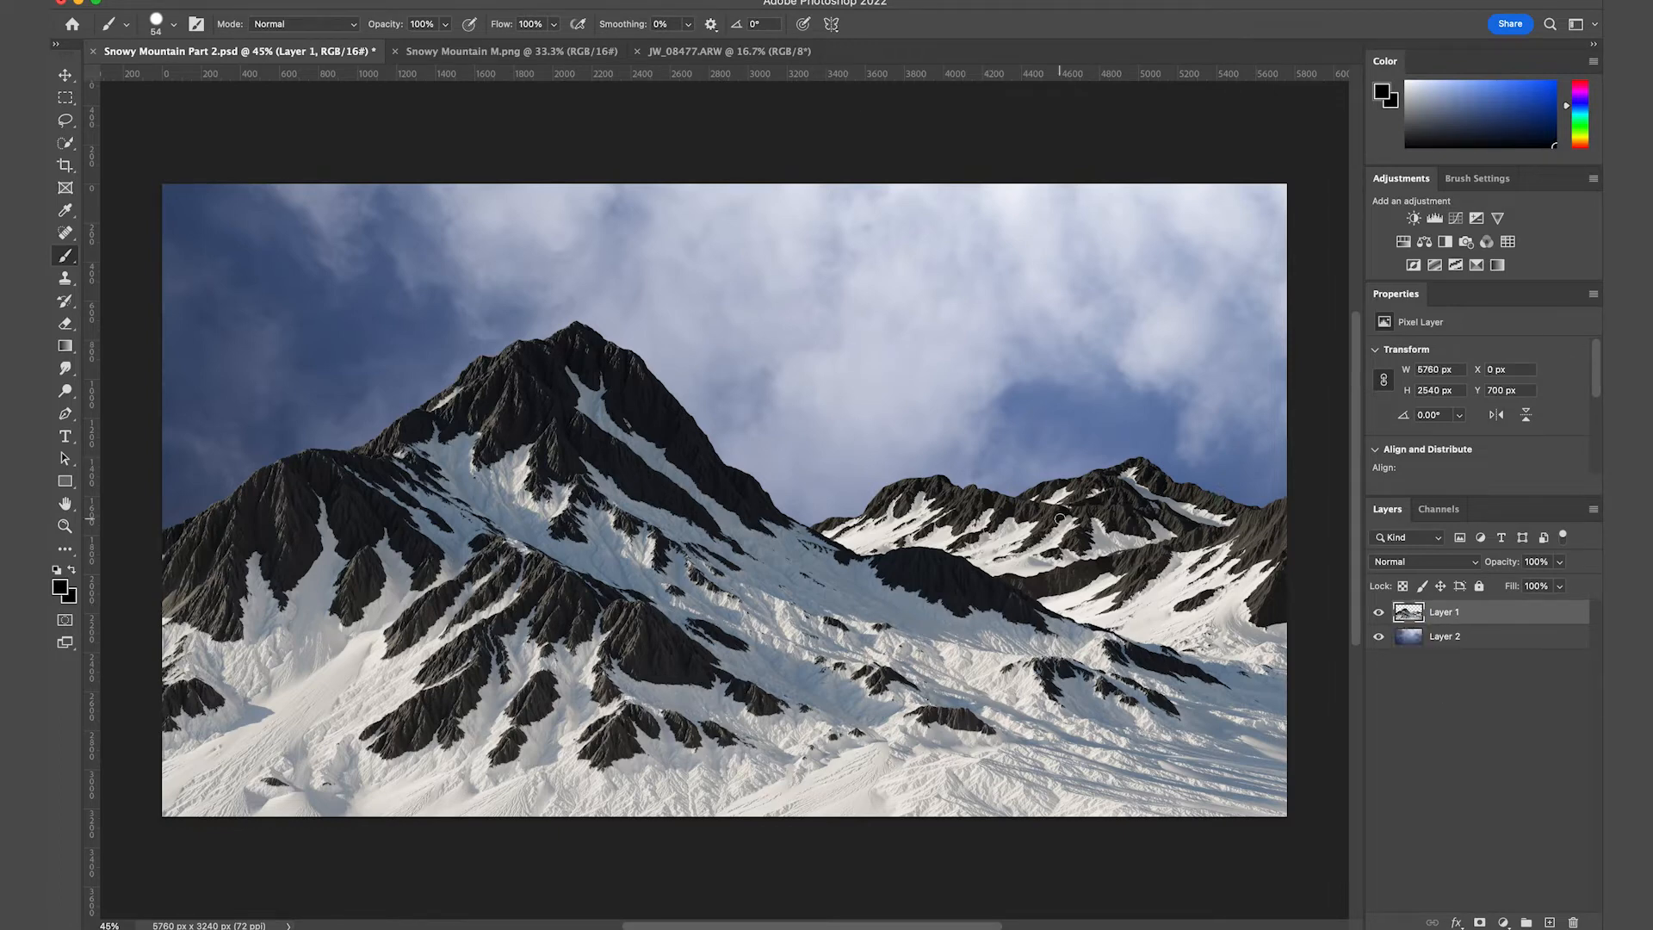
Add a new empty Layer 3 at the top of the layer stack
{"action": "key", "text": "shift+super+n"}
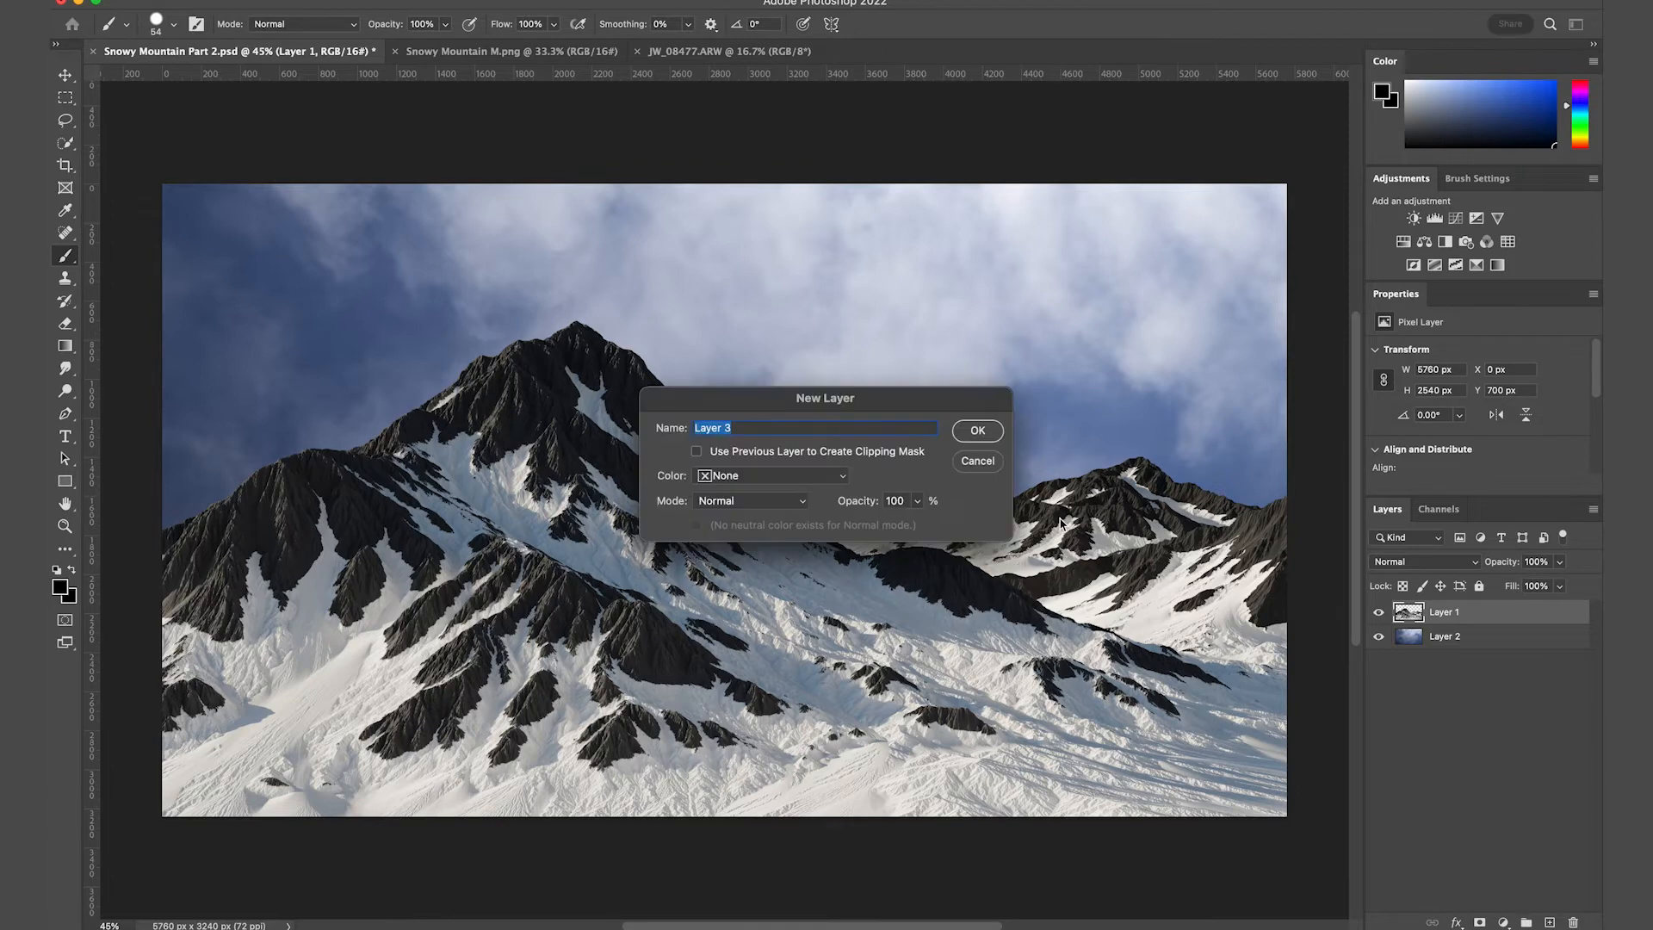
{"action": "key", "text": "Return"}
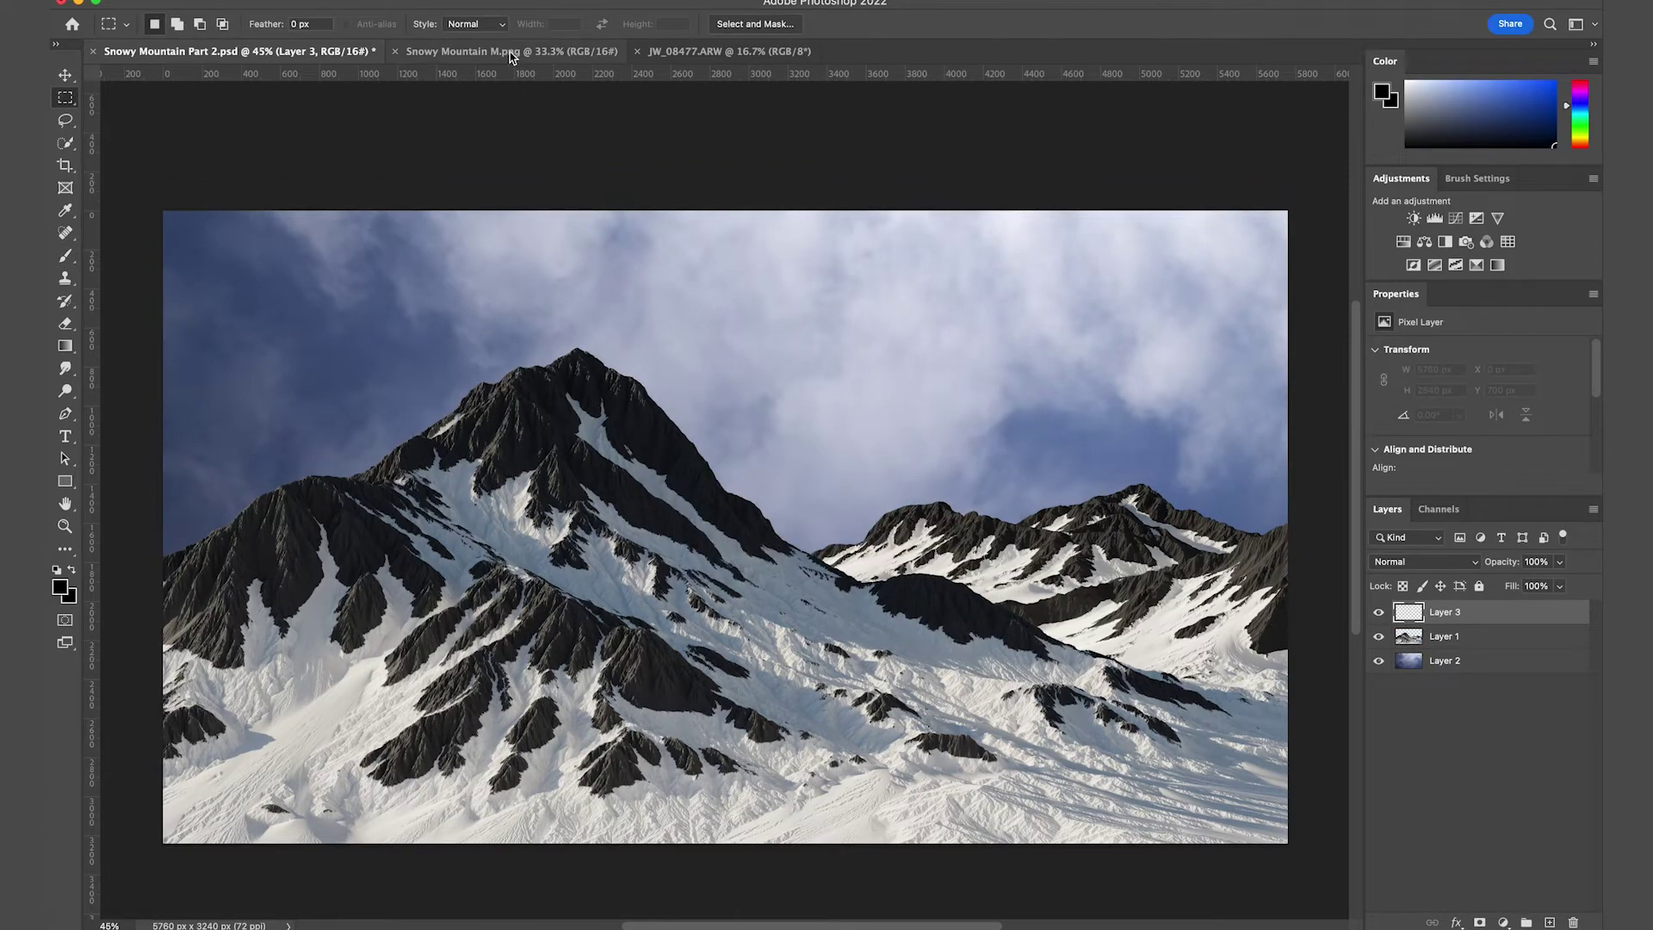
Select the entire mist silhouette image in Snowy Mountain M.png and return to the composite
{"action": "left_click", "coordinate": [513, 51]}
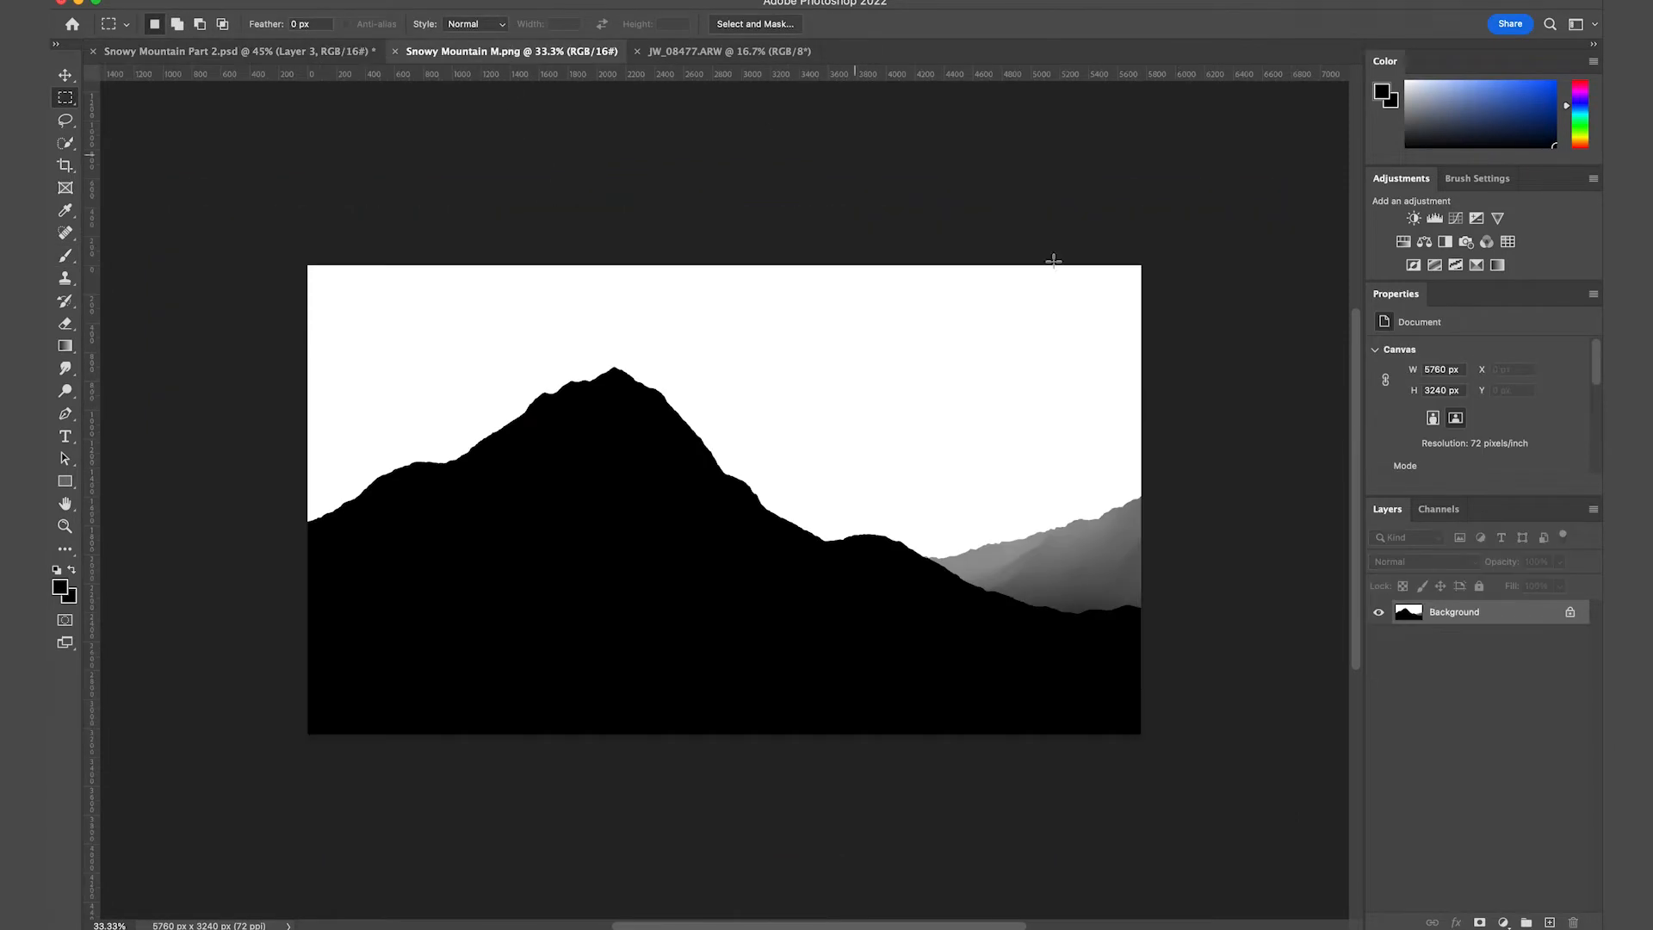
{"action": "key", "text": "super+a"}
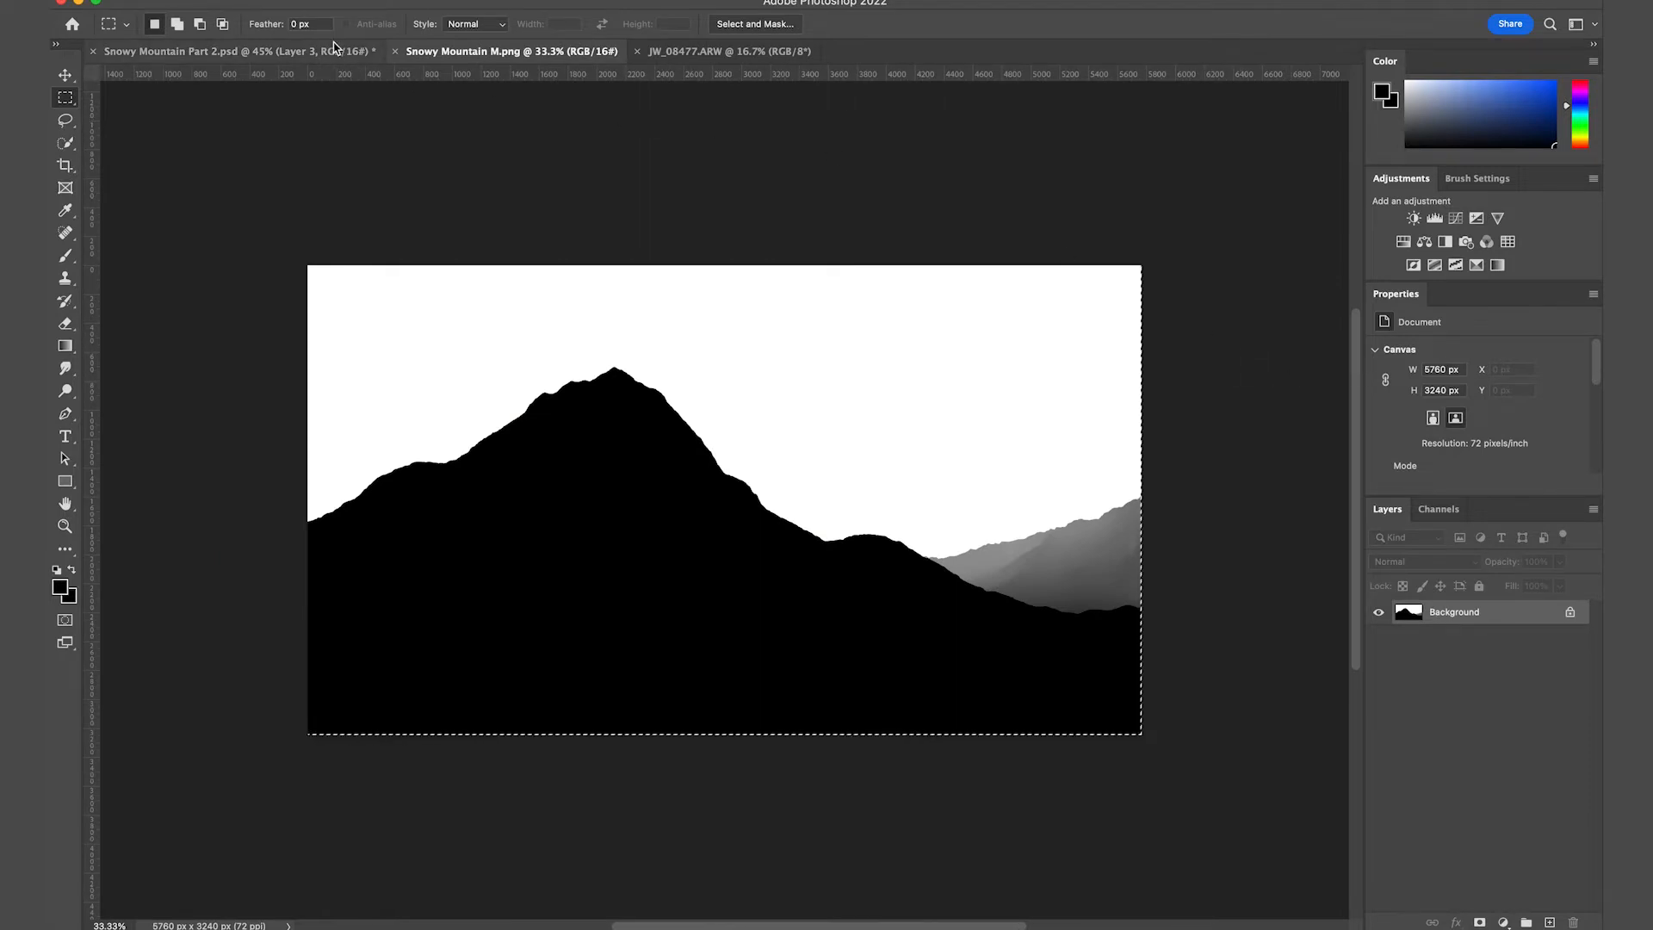
{"action": "left_click", "coordinate": [235, 50]}
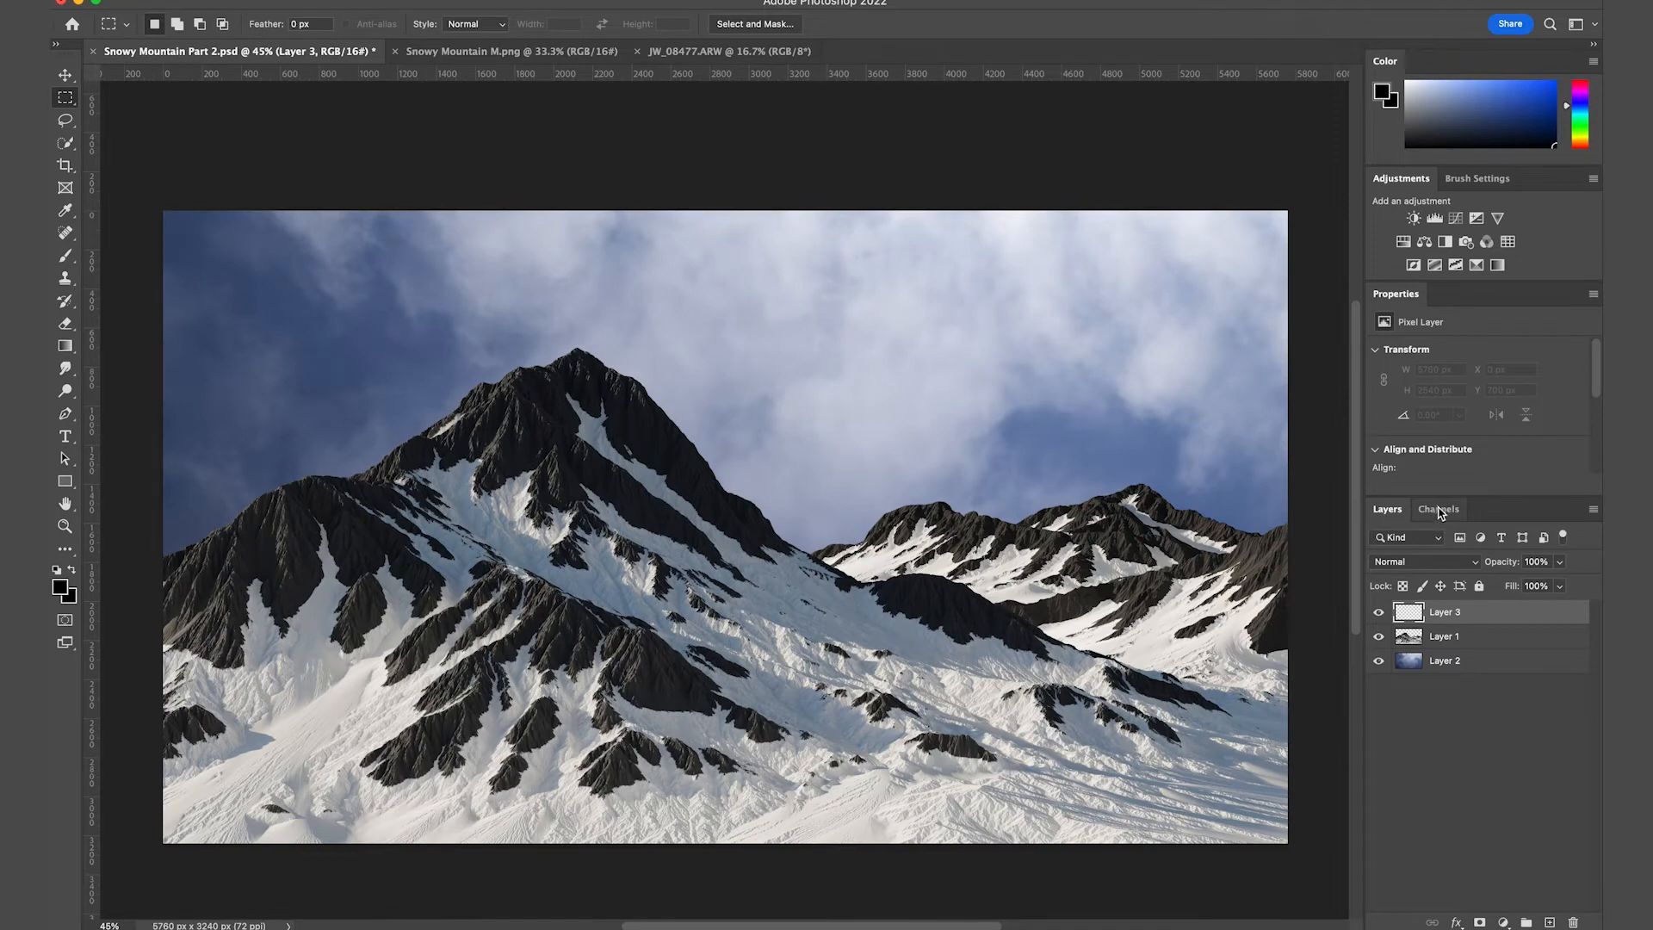
Paste the mountain silhouette into a new alpha channel and load it as a sky selection
{"action": "left_click", "coordinate": [1438, 509]}
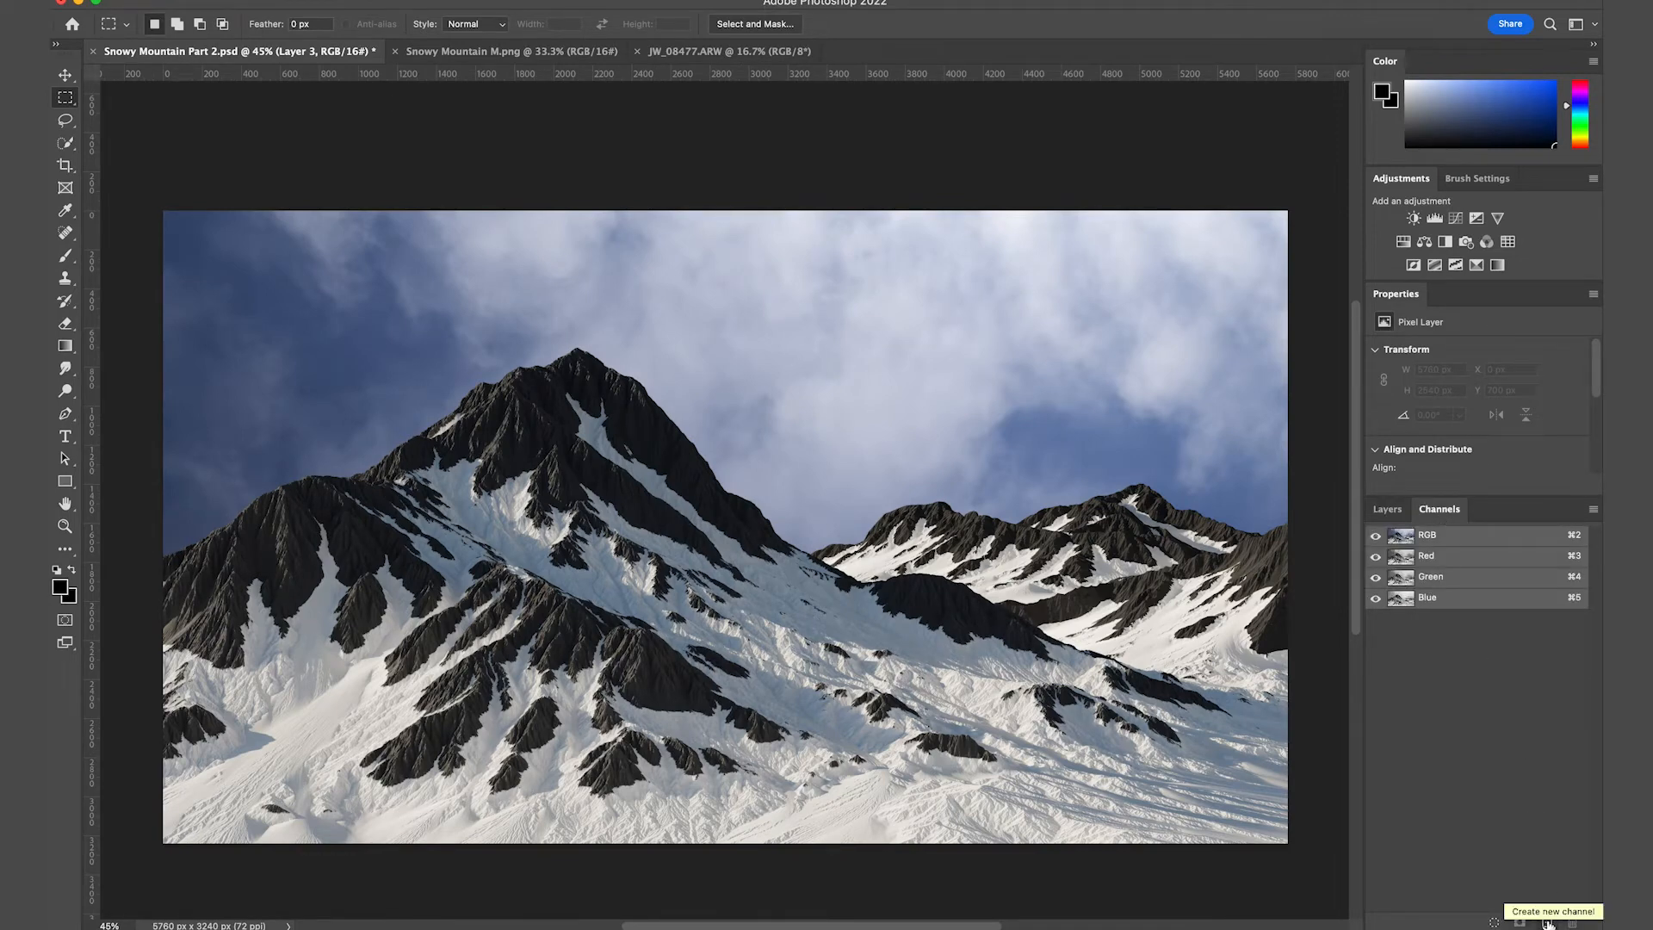
{"action": "left_click", "coordinate": [1548, 921]}
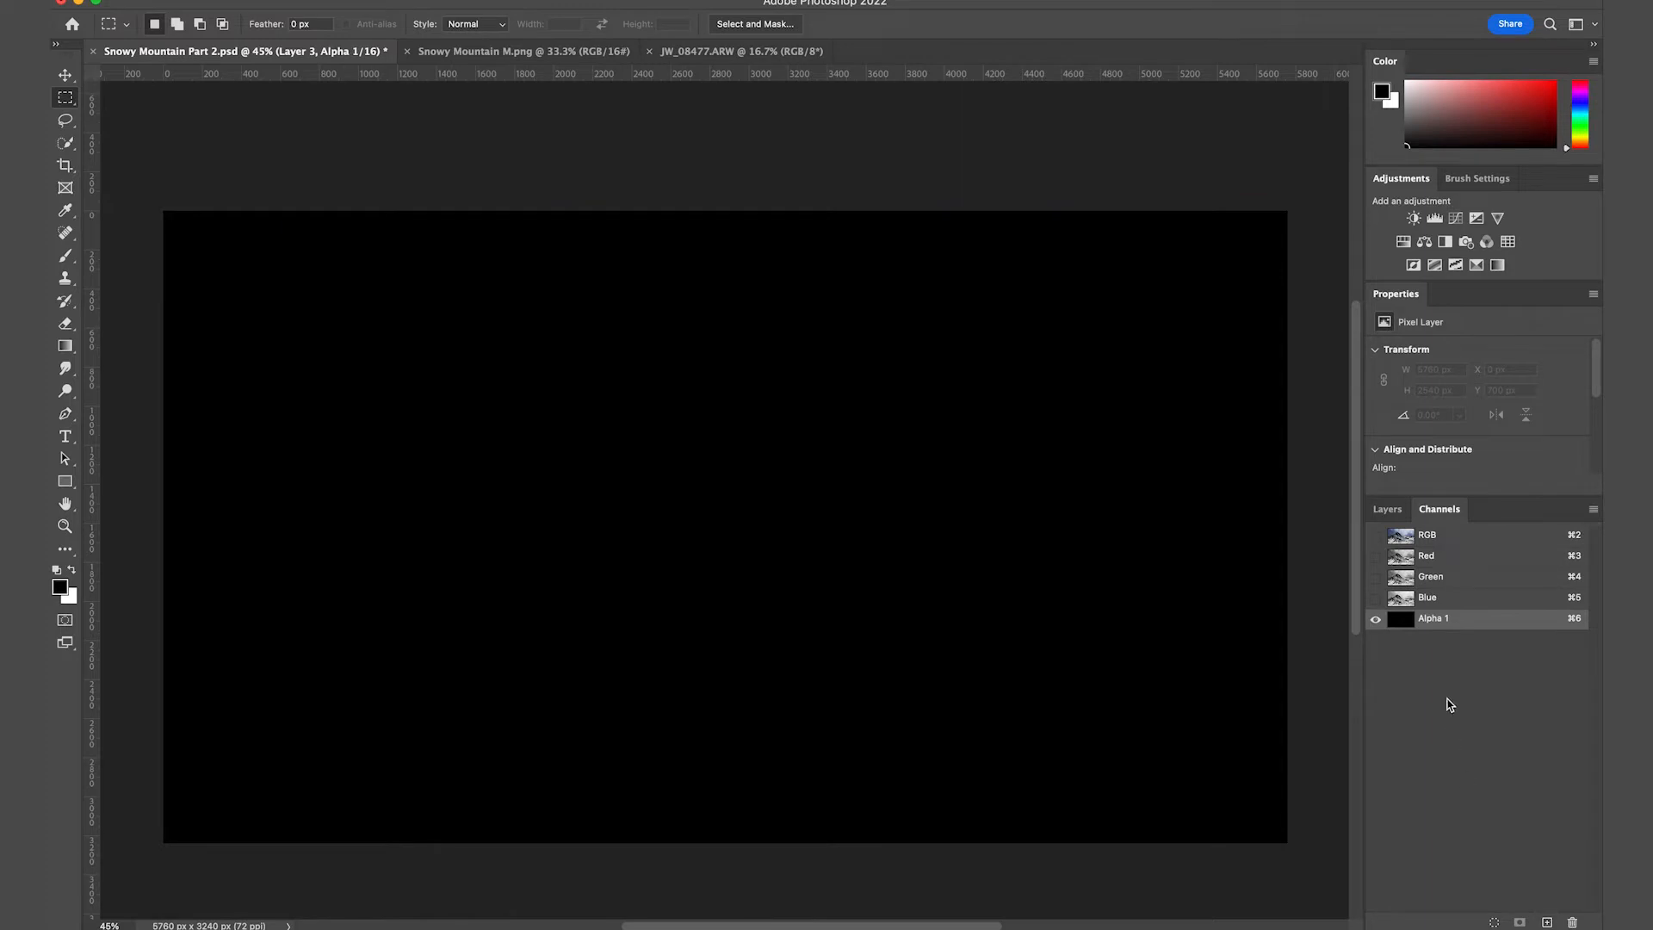
{"action": "key", "text": "super+v"}
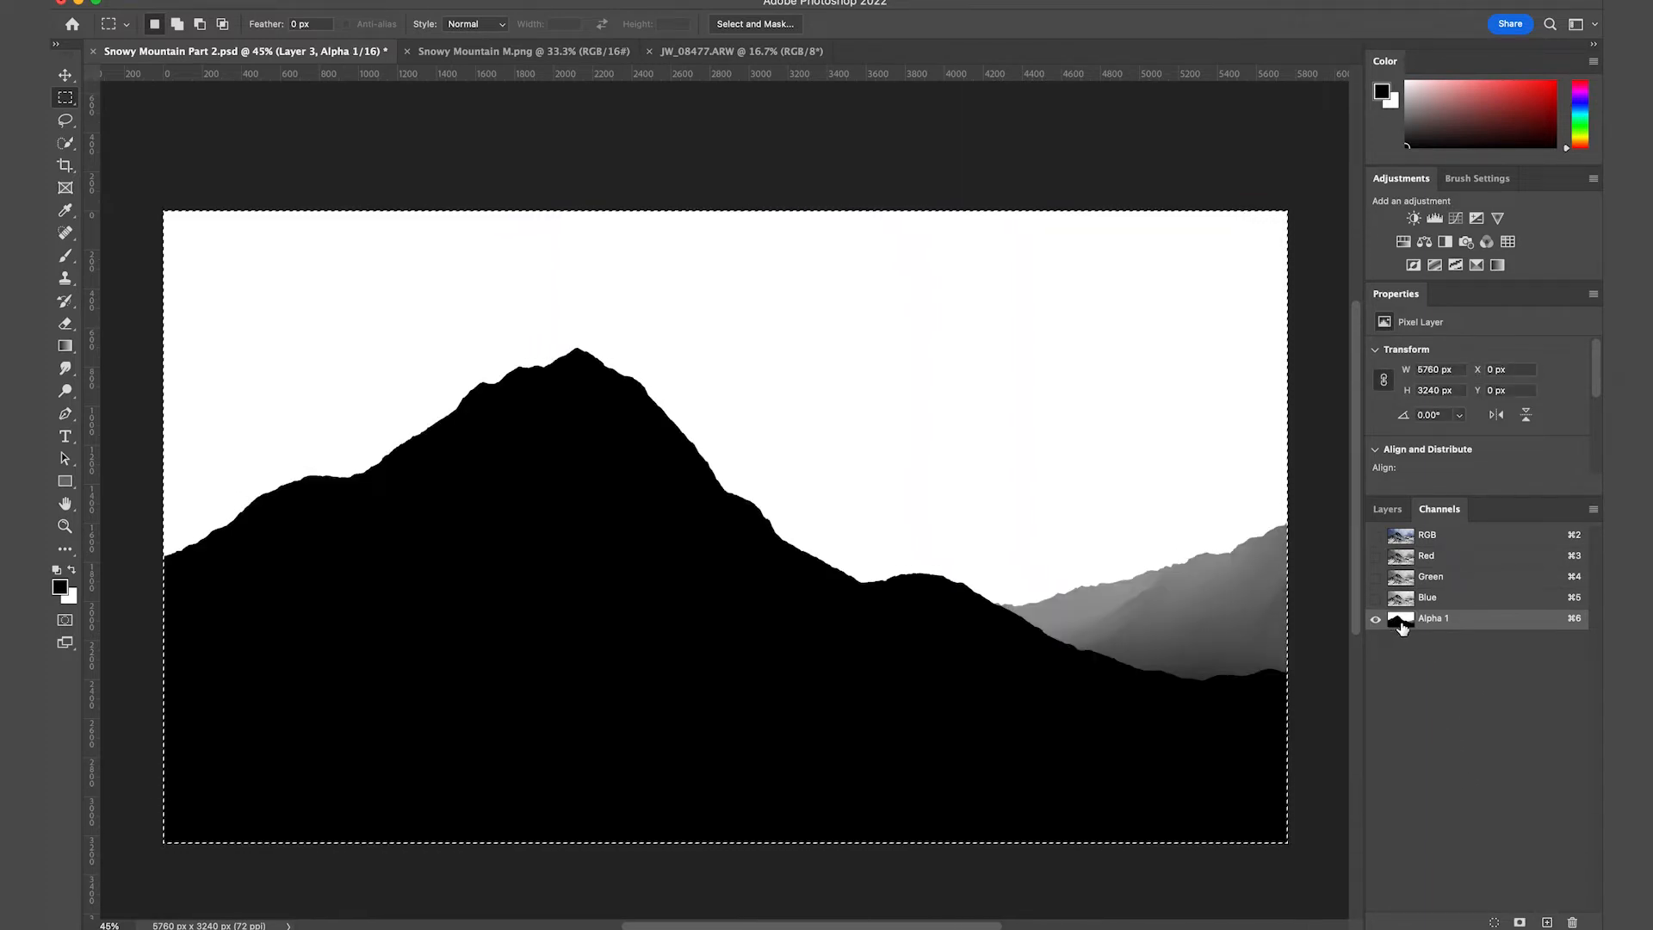
{"action": "left_click", "coordinate": [1401, 618], "text": "super"}
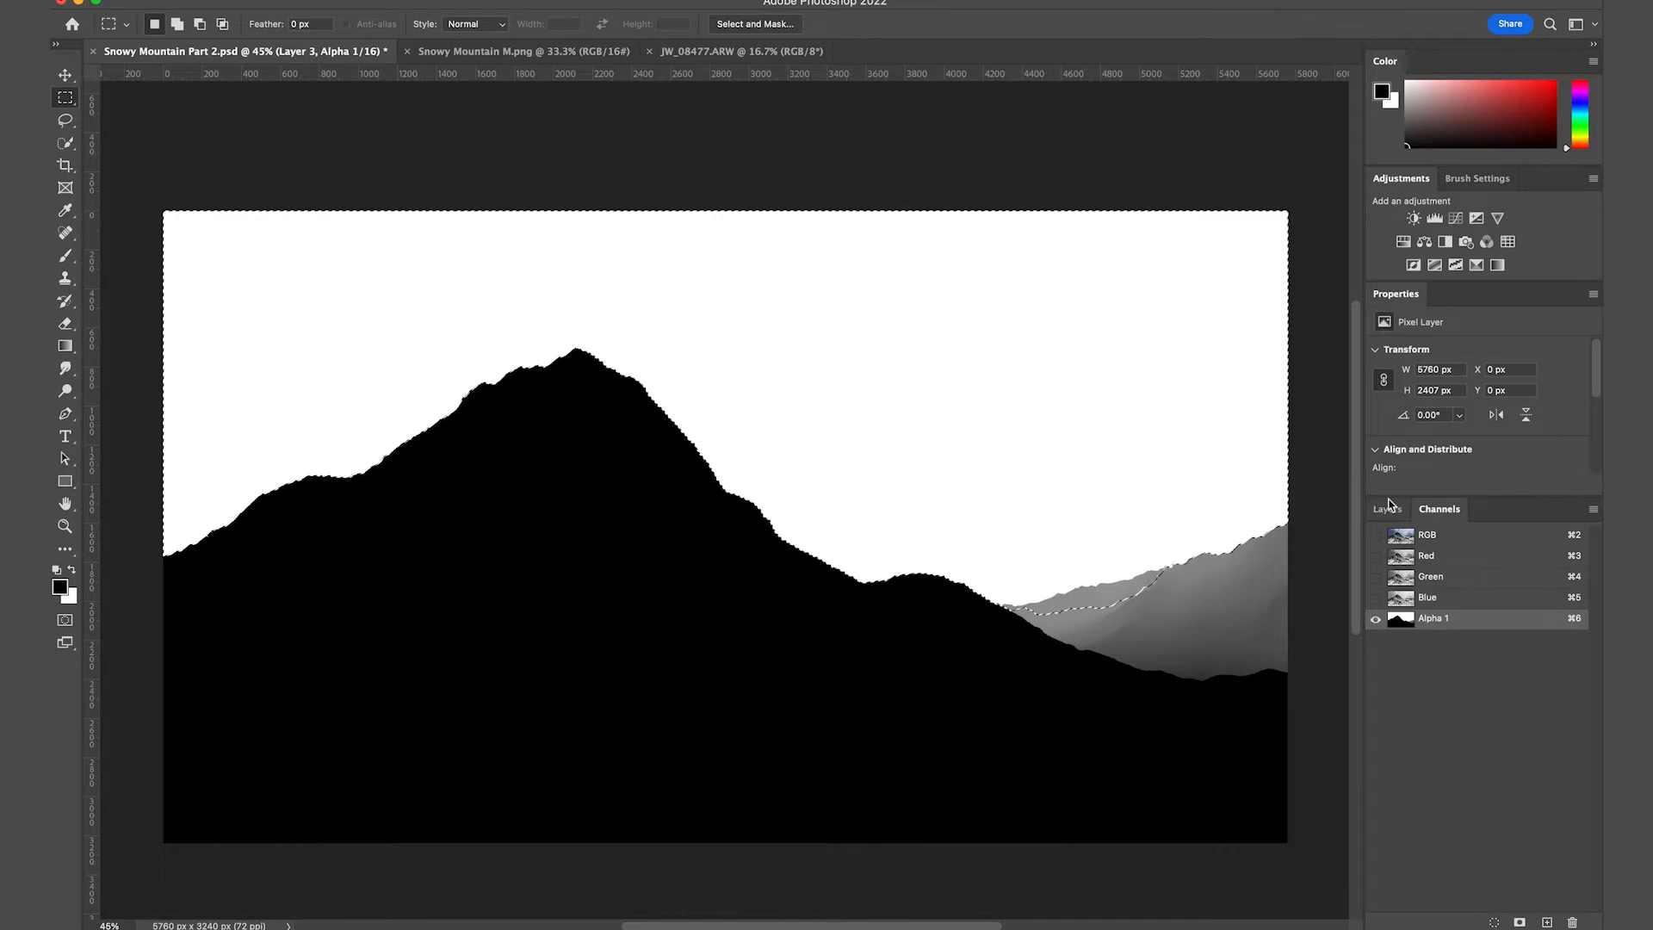
Add a layer mask to Layer 3 from the sky selection
{"action": "left_click", "coordinate": [1389, 509]}
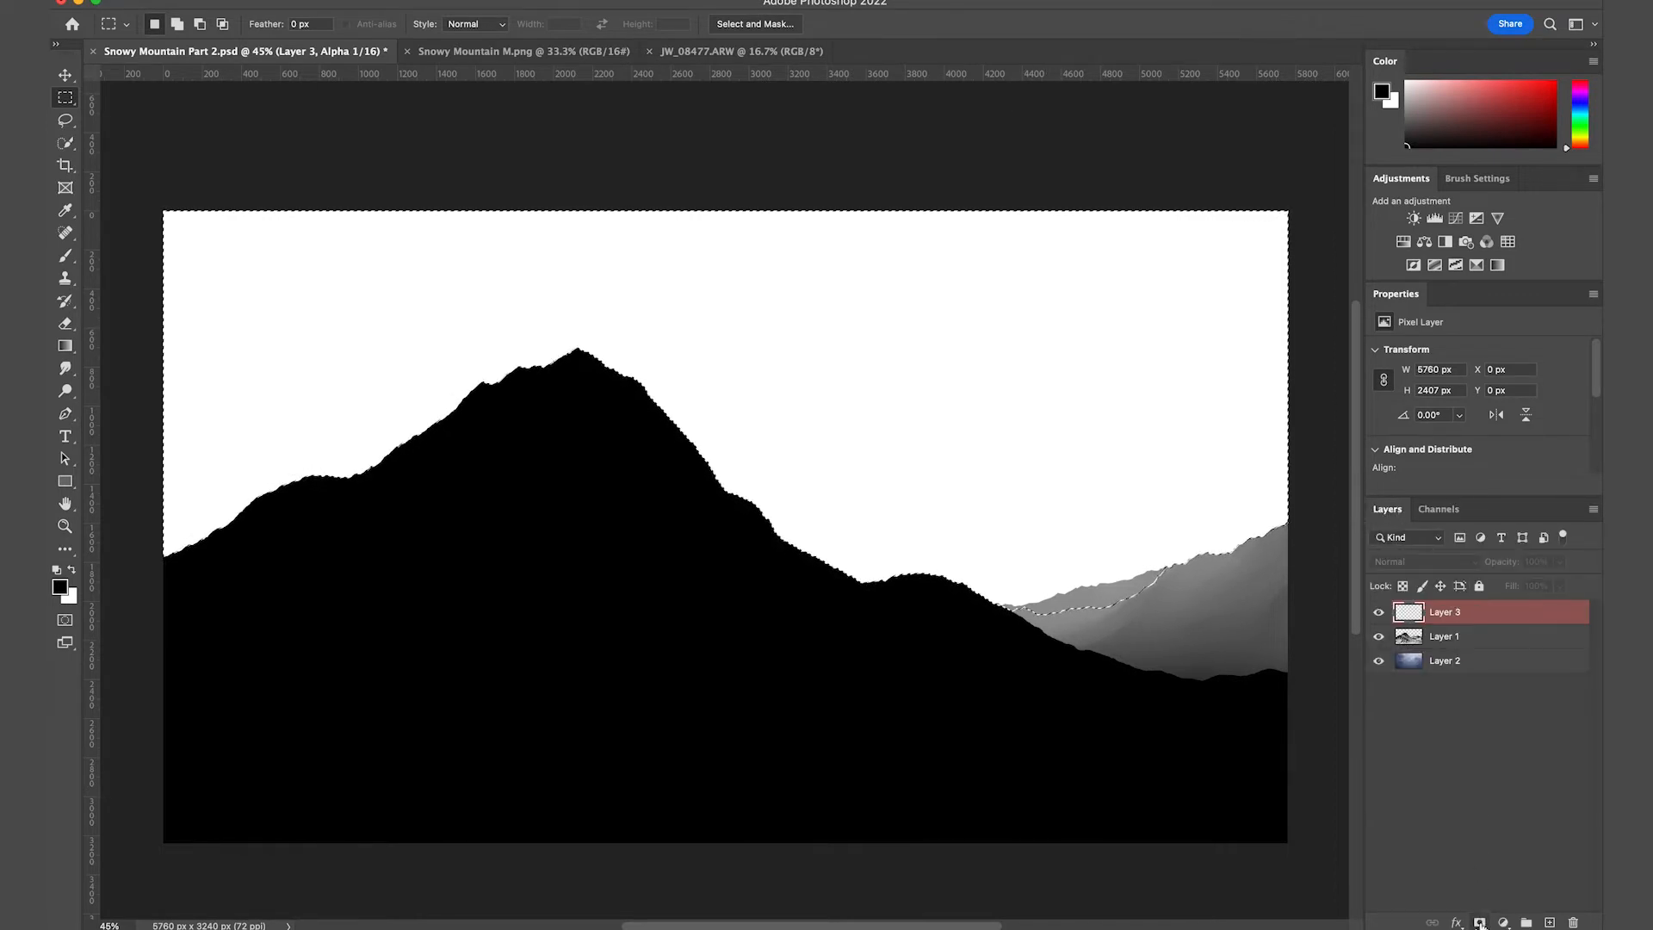
{"action": "left_click", "coordinate": [1480, 921]}
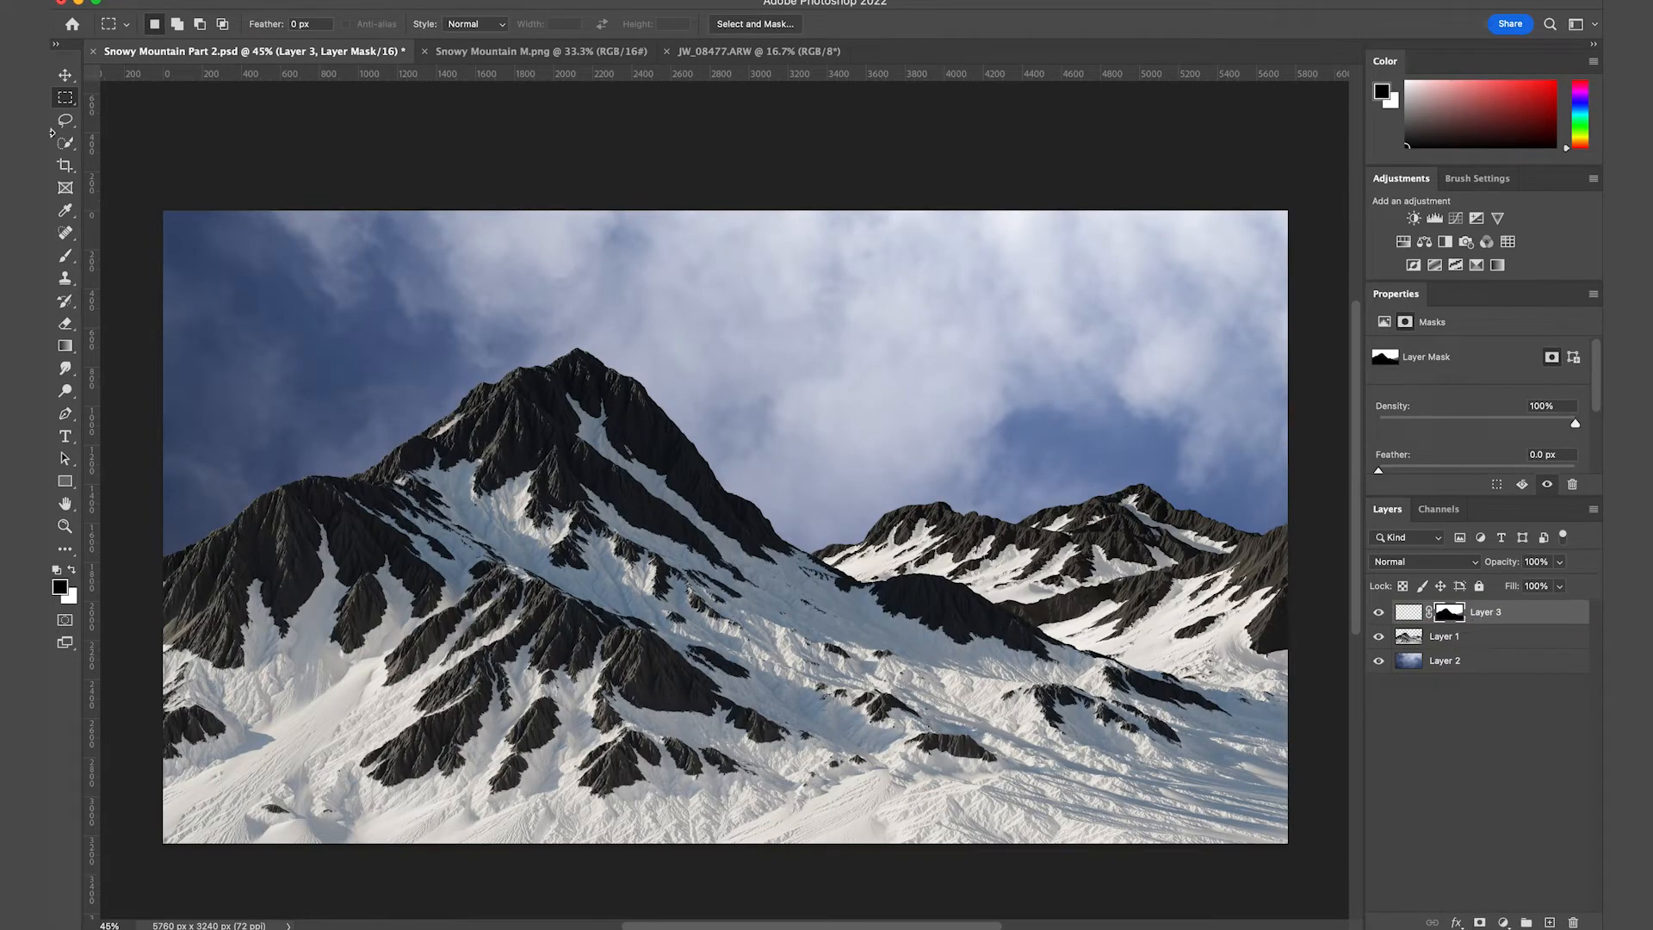
Set up the Brush at 84% opacity and 21% flow on Layer 3's pixels, sampling the sky colour
{"action": "left_click", "coordinate": [66, 254]}
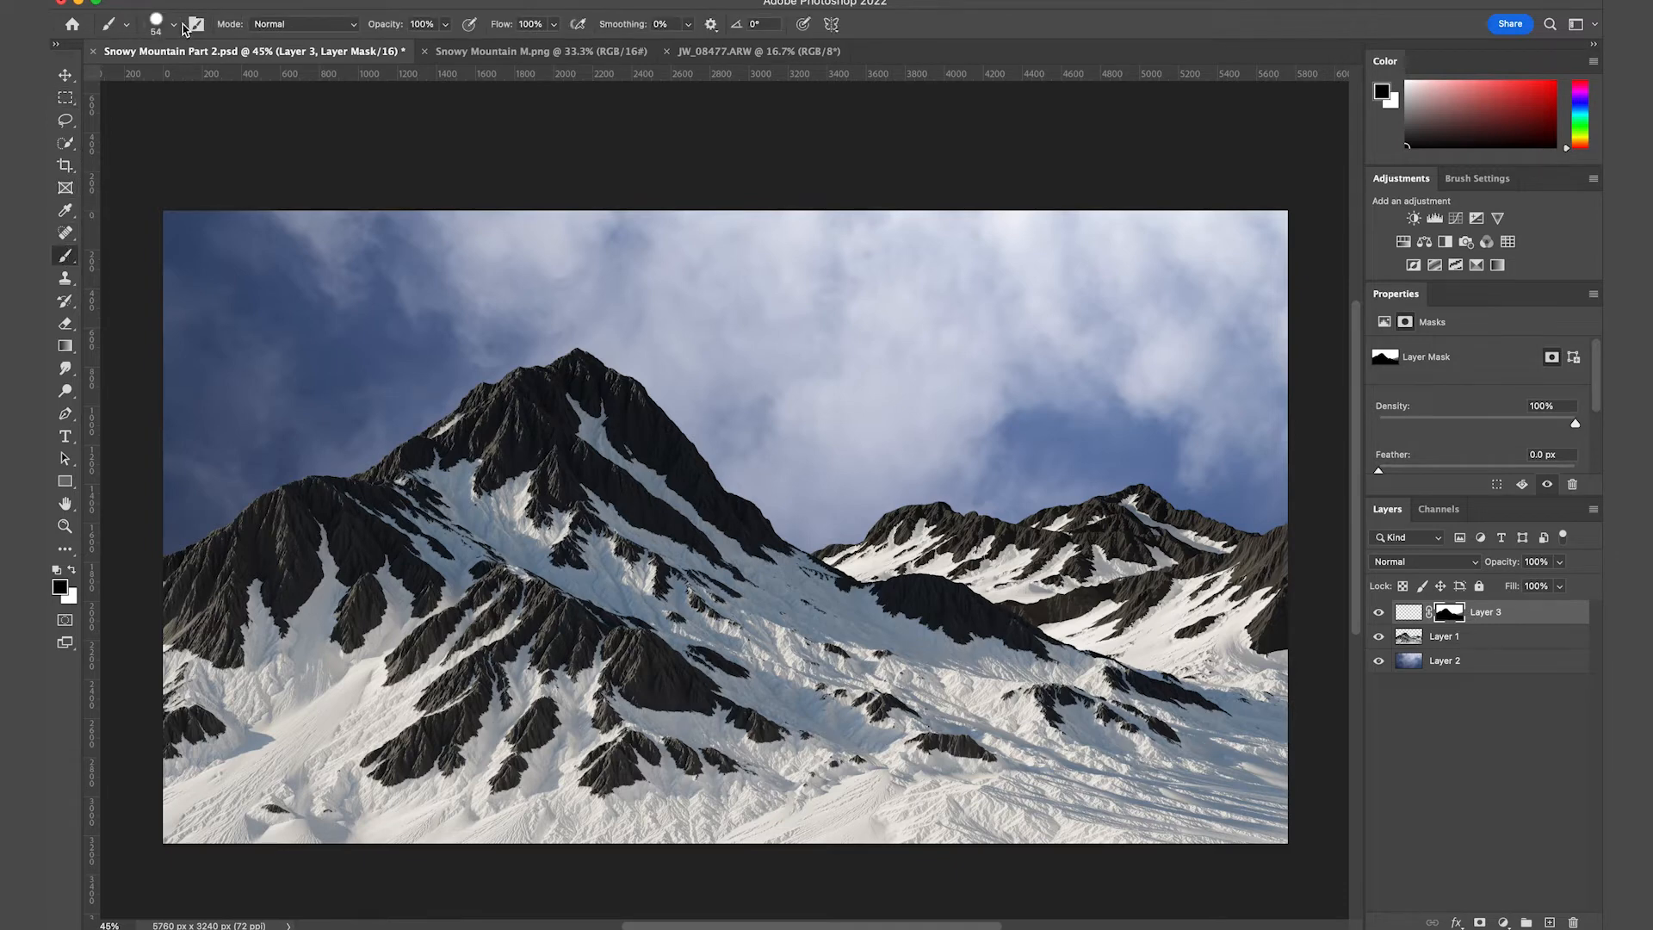
{"action": "left_click", "coordinate": [446, 26]}
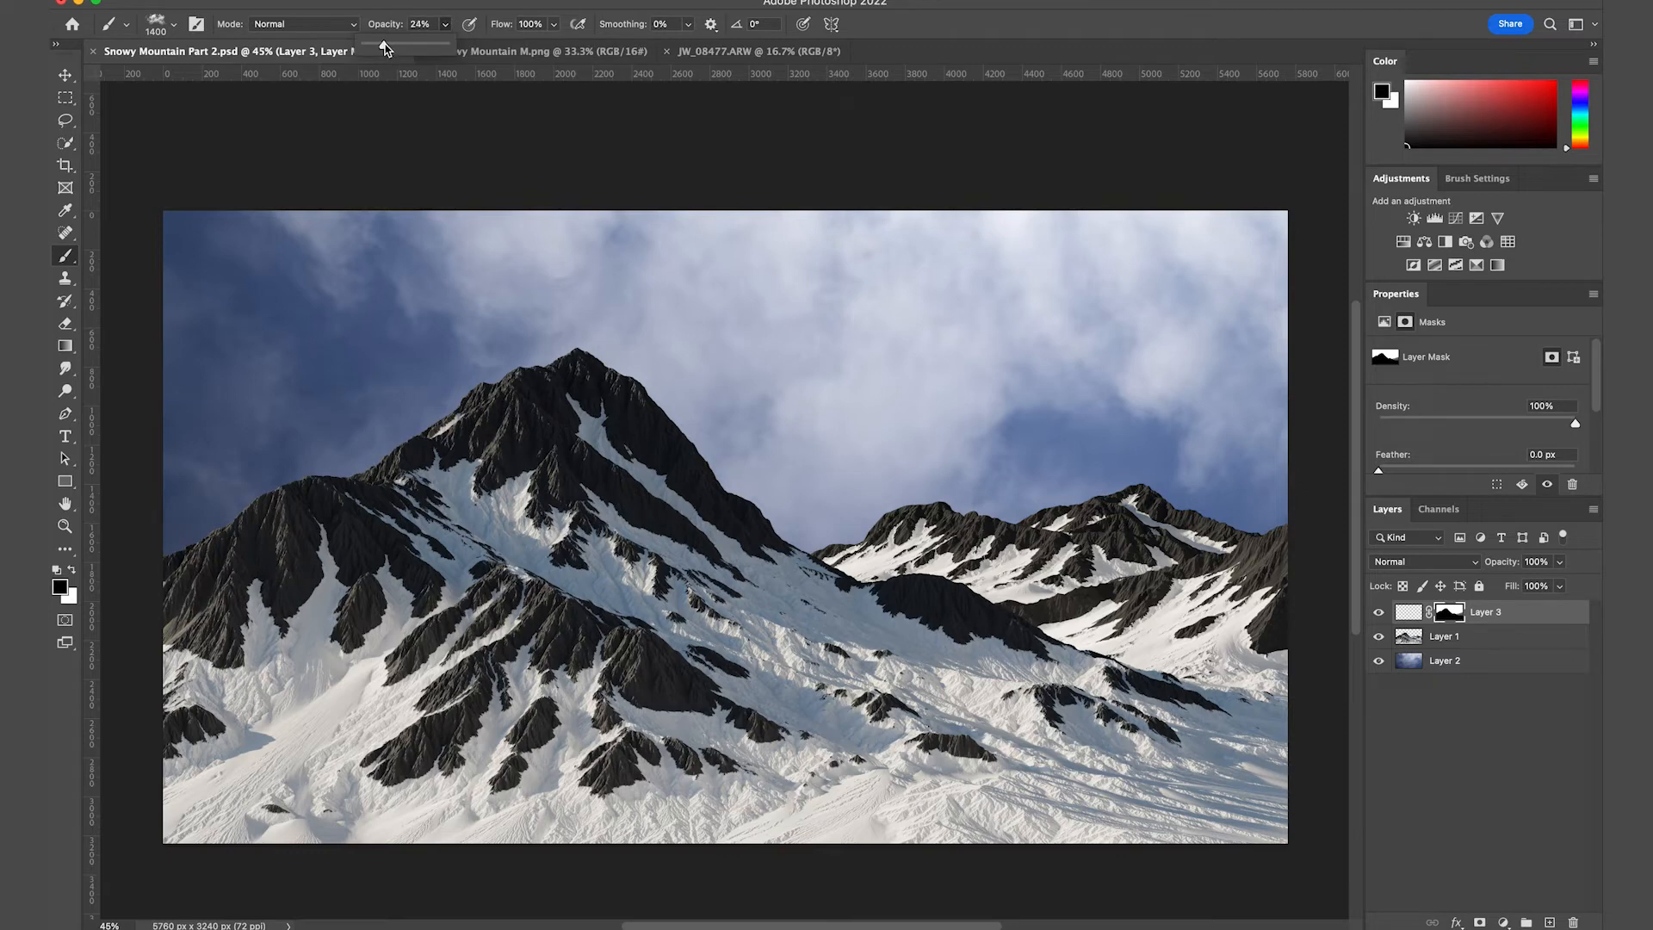
{"action": "left_click", "coordinate": [553, 25]}
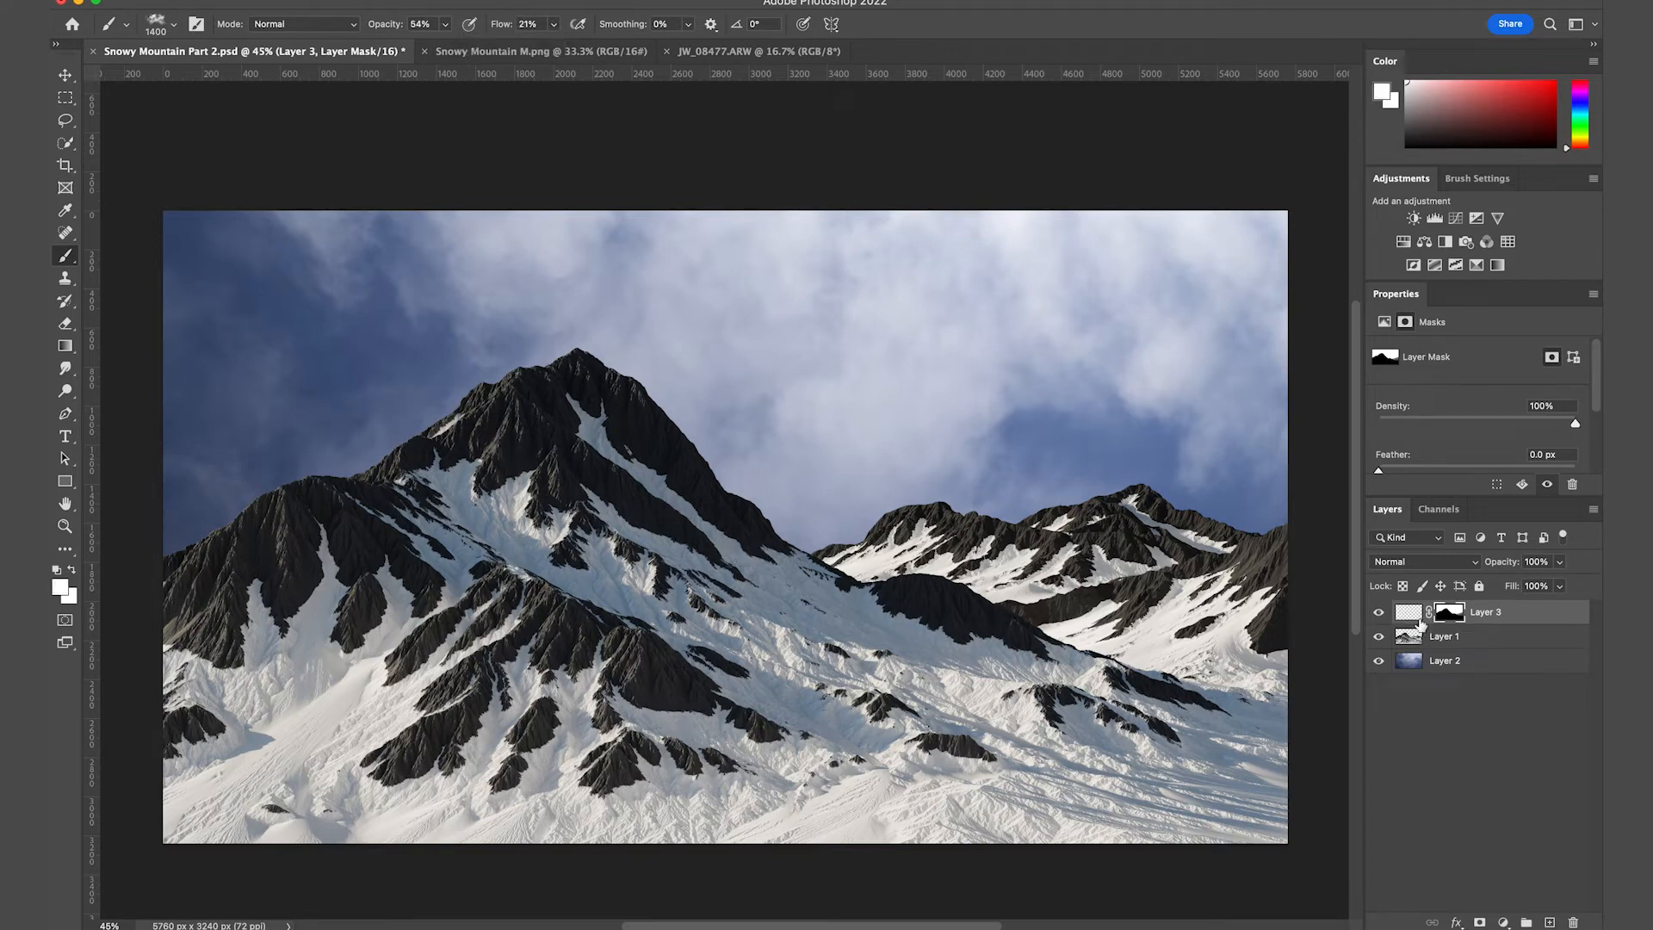
{"action": "left_click", "coordinate": [1409, 614]}
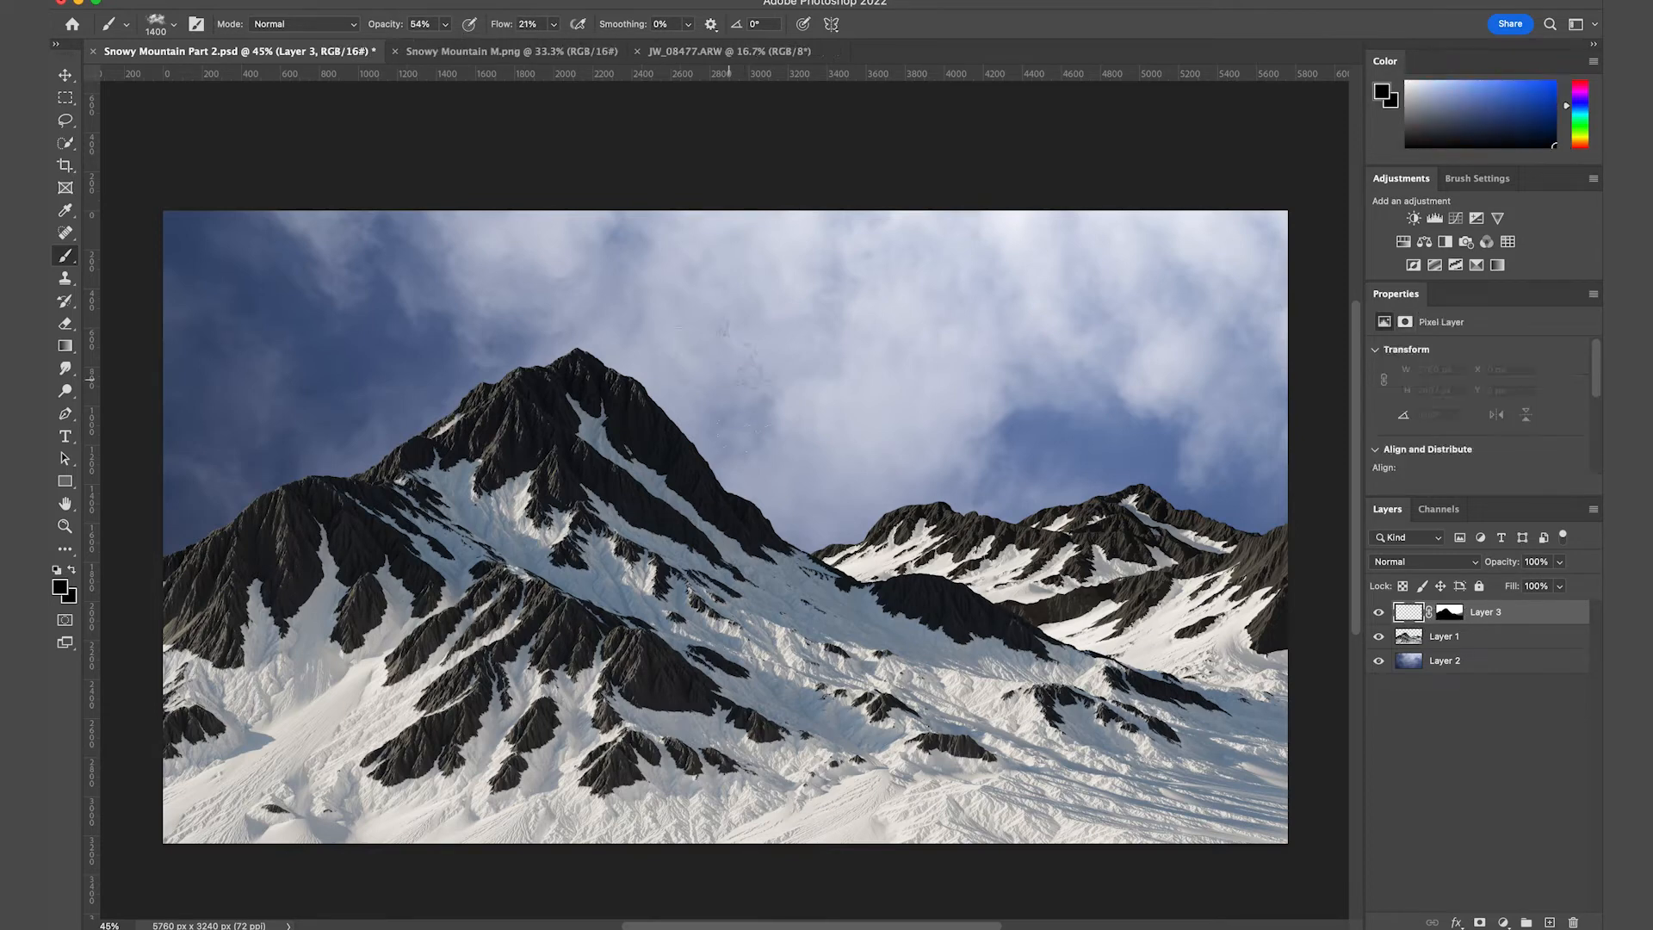
{"action": "left_click", "coordinate": [869, 443], "text": "alt"}
Paint a soft sky-coloured haze over the distant mountain range on the right
{"action": "mouse_move", "coordinate": [1097, 491]}
{"action": "left_mouse_down"}
{"action": "mouse_move", "coordinate": [1136, 516]}
{"action": "mouse_move", "coordinate": [1046, 542]}
{"action": "mouse_move", "coordinate": [852, 530]}
{"action": "mouse_move", "coordinate": [865, 488]}
{"action": "mouse_move", "coordinate": [1150, 607]}
{"action": "mouse_move", "coordinate": [1279, 503]}
{"action": "mouse_move", "coordinate": [1343, 545]}
{"action": "left_mouse_up"}
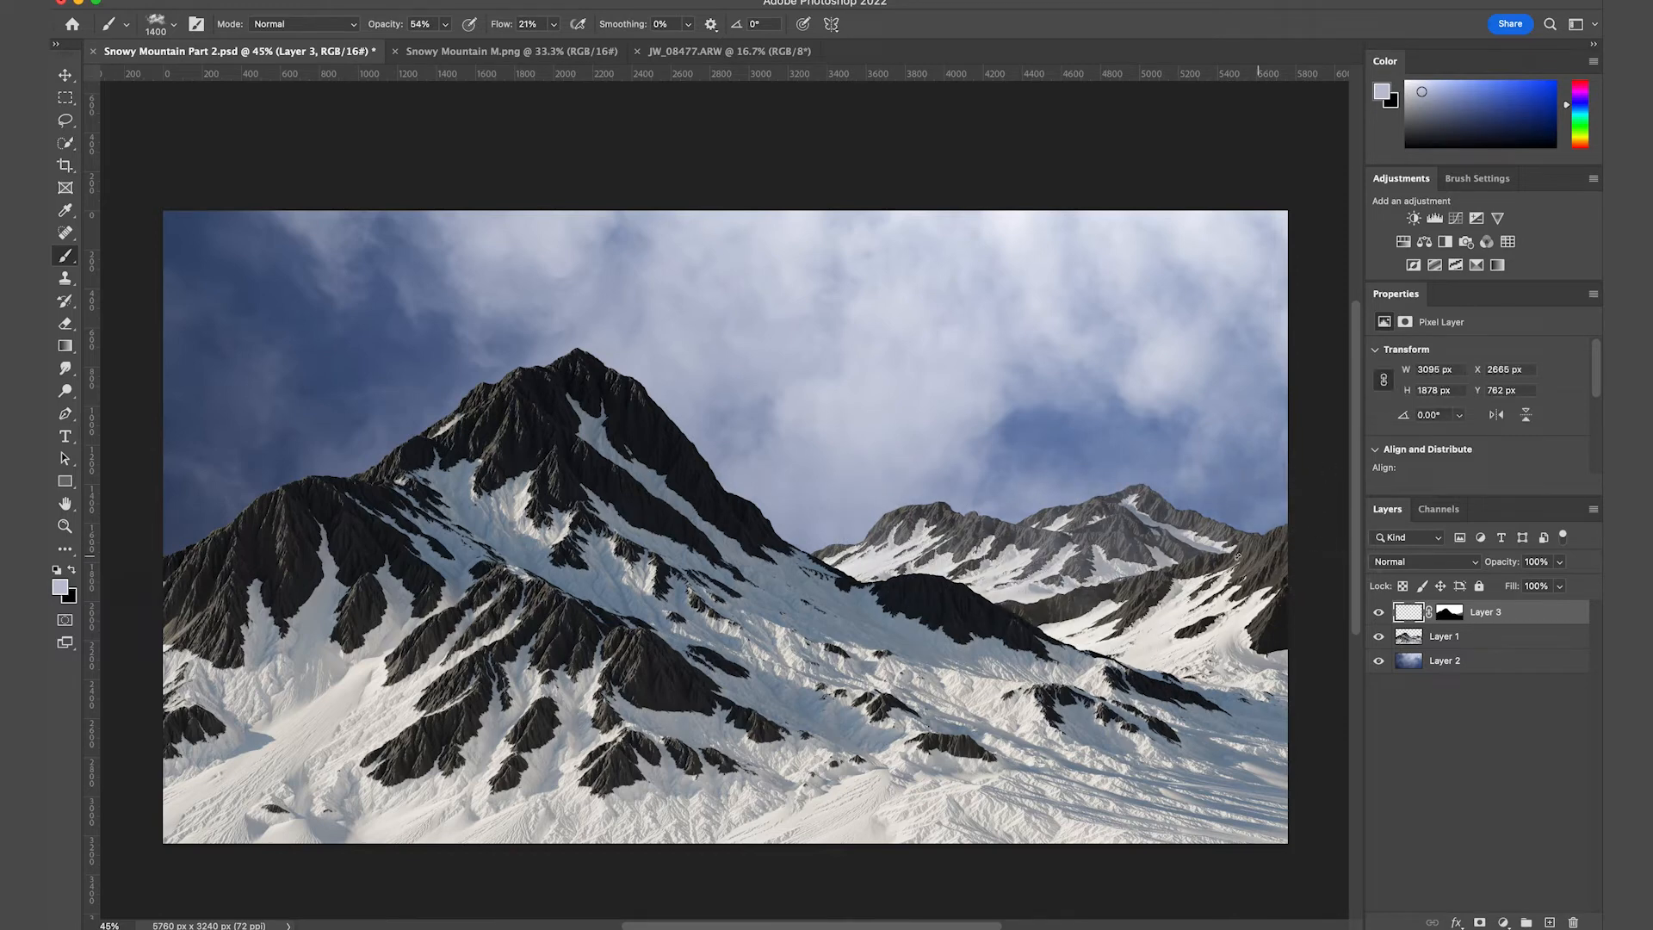
{"action": "mouse_move", "coordinate": [1201, 543]}
{"action": "left_mouse_down"}
{"action": "mouse_move", "coordinate": [1007, 601]}
{"action": "mouse_move", "coordinate": [890, 523]}
{"action": "mouse_move", "coordinate": [949, 517]}
{"action": "left_mouse_up"}
{"action": "mouse_move", "coordinate": [1210, 554]}
{"action": "left_mouse_down"}
{"action": "mouse_move", "coordinate": [1247, 509]}
{"action": "mouse_move", "coordinate": [1162, 503]}
{"action": "mouse_move", "coordinate": [1137, 542]}
{"action": "mouse_move", "coordinate": [839, 497]}
{"action": "mouse_move", "coordinate": [780, 546]}
{"action": "mouse_move", "coordinate": [839, 542]}
{"action": "mouse_move", "coordinate": [914, 601]}
{"action": "mouse_move", "coordinate": [1160, 629]}
{"action": "left_mouse_up"}
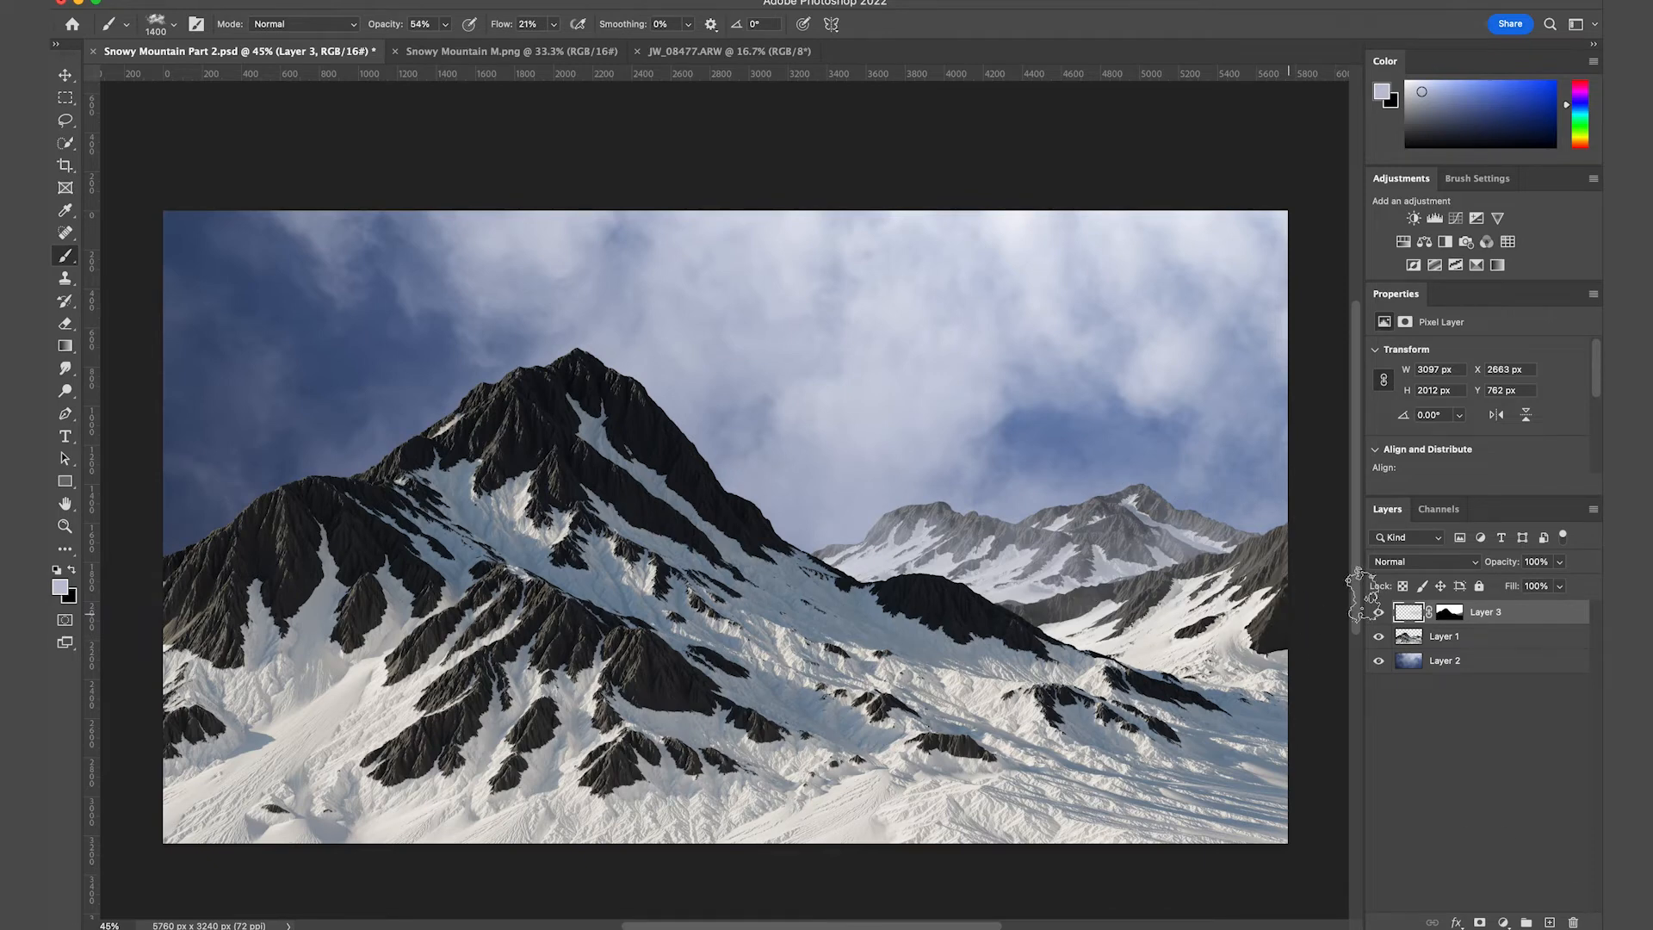
{"action": "mouse_move", "coordinate": [1279, 620]}
{"action": "left_mouse_down"}
{"action": "mouse_move", "coordinate": [1097, 553]}
{"action": "mouse_move", "coordinate": [1163, 481]}
{"action": "mouse_move", "coordinate": [1163, 672]}
{"action": "left_mouse_up"}
{"action": "left_click_drag", "start_coordinate": [1086, 569], "coordinate": [1027, 613]}
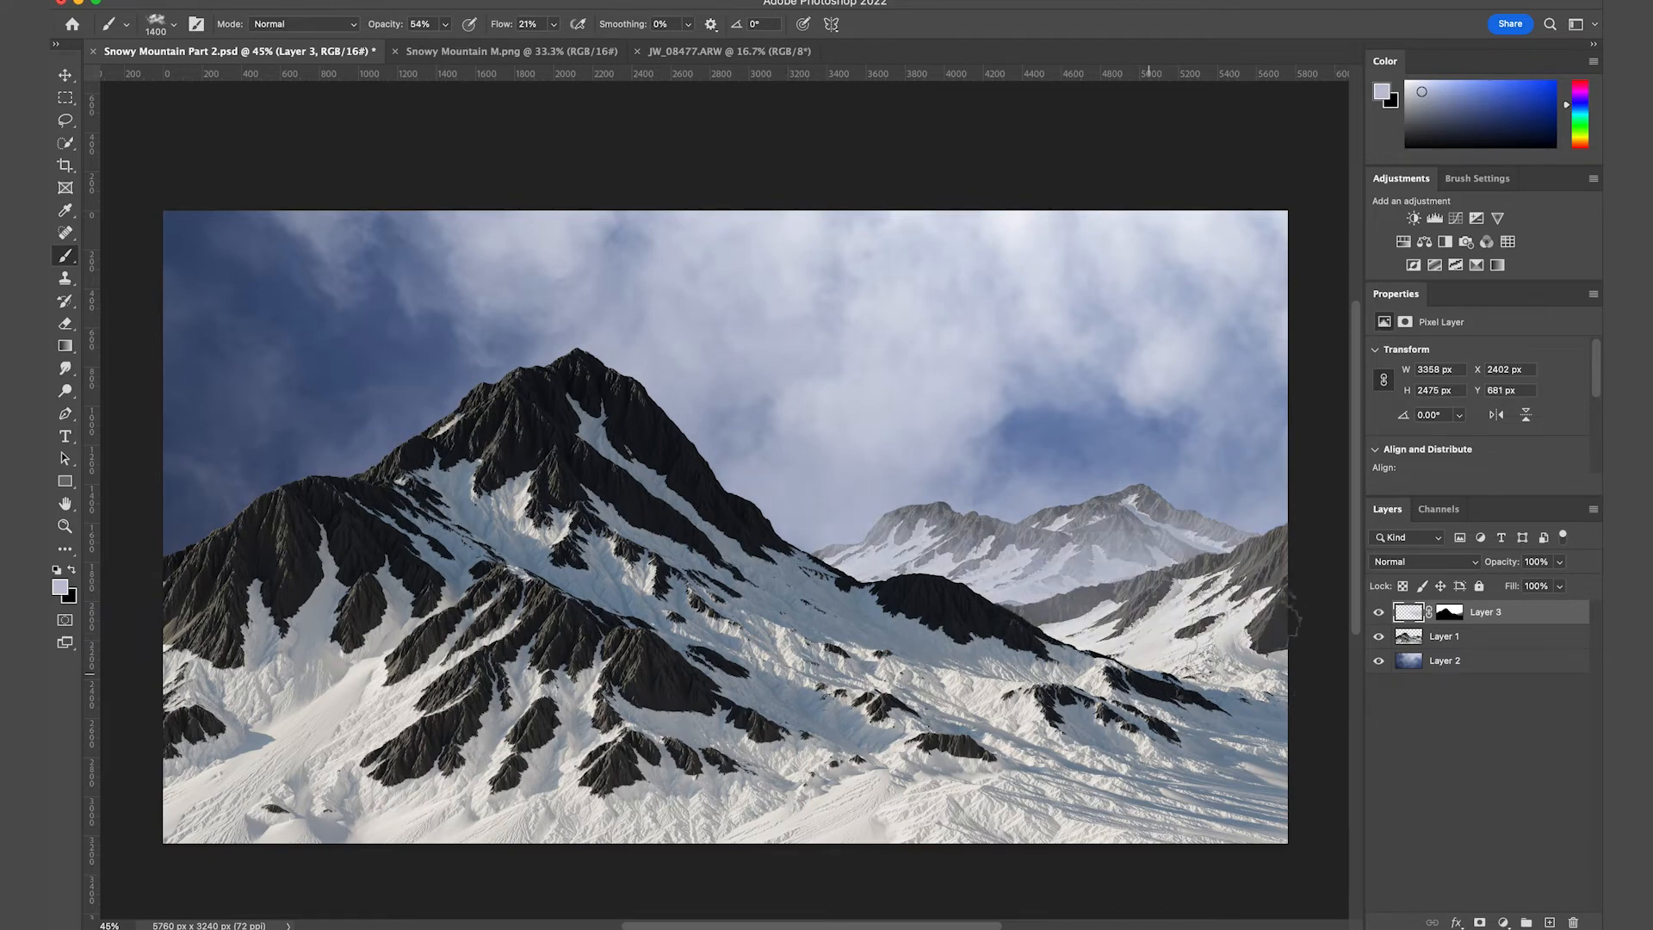
{"action": "left_click_drag", "start_coordinate": [1202, 659], "coordinate": [904, 600]}
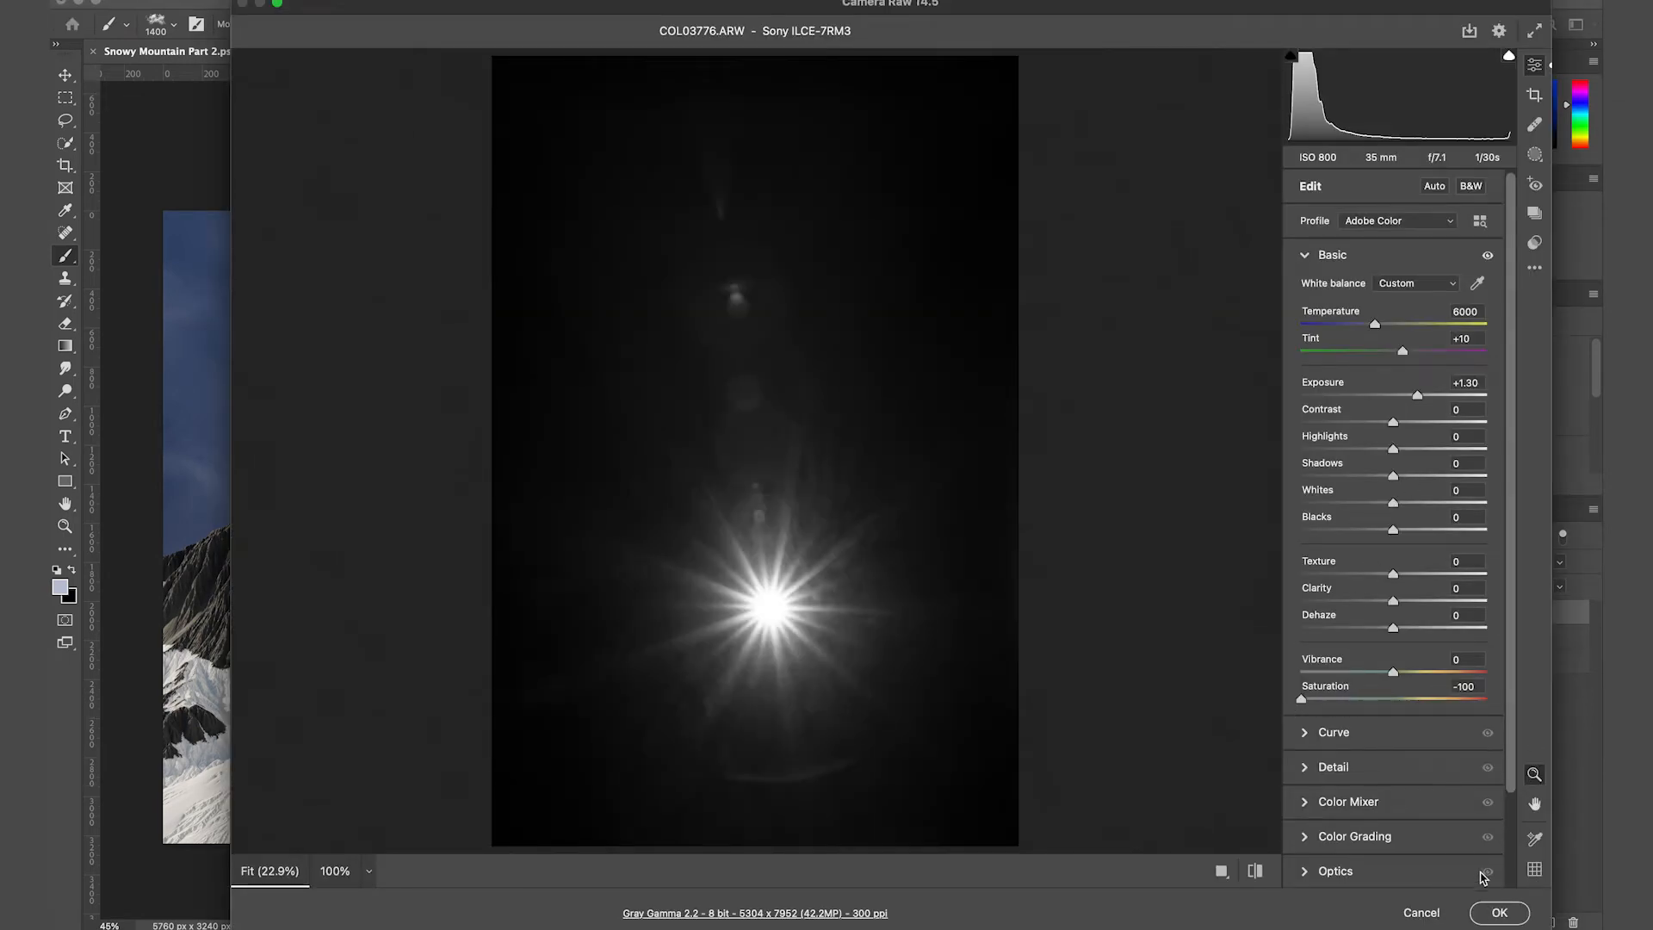
Place the sun-flare image, rotate and enlarge it toward the upper left with Free Transform, and commit
{"action": "left_click", "coordinate": [1500, 911]}
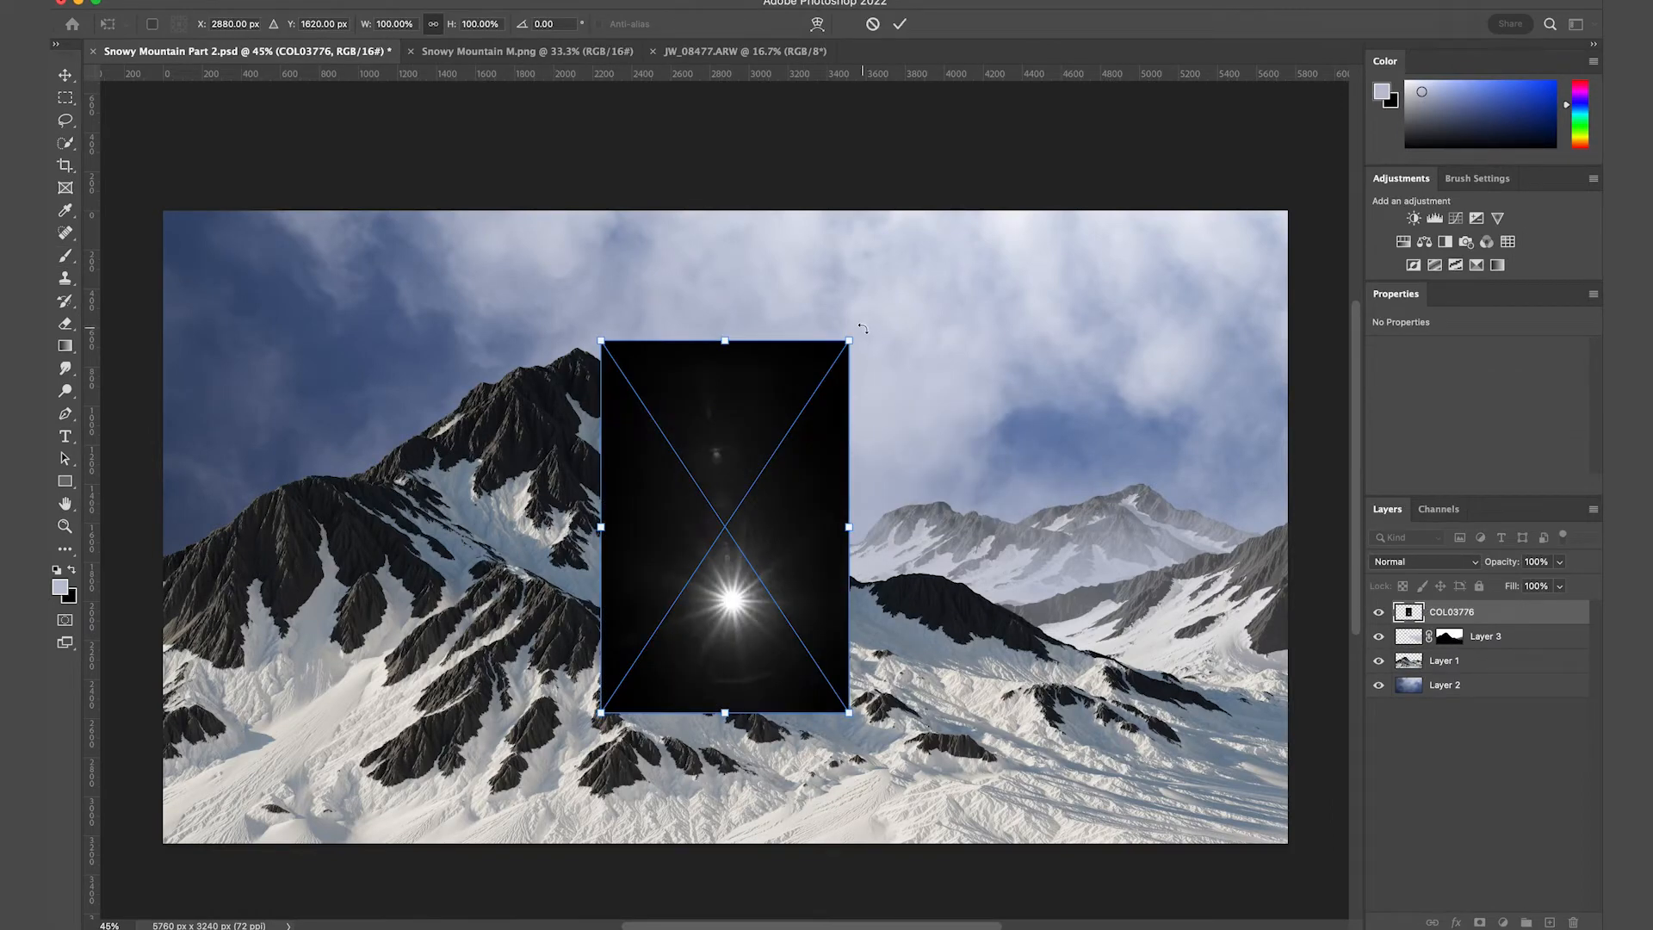
{"action": "left_click_drag", "start_coordinate": [863, 330], "coordinate": [835, 414]}
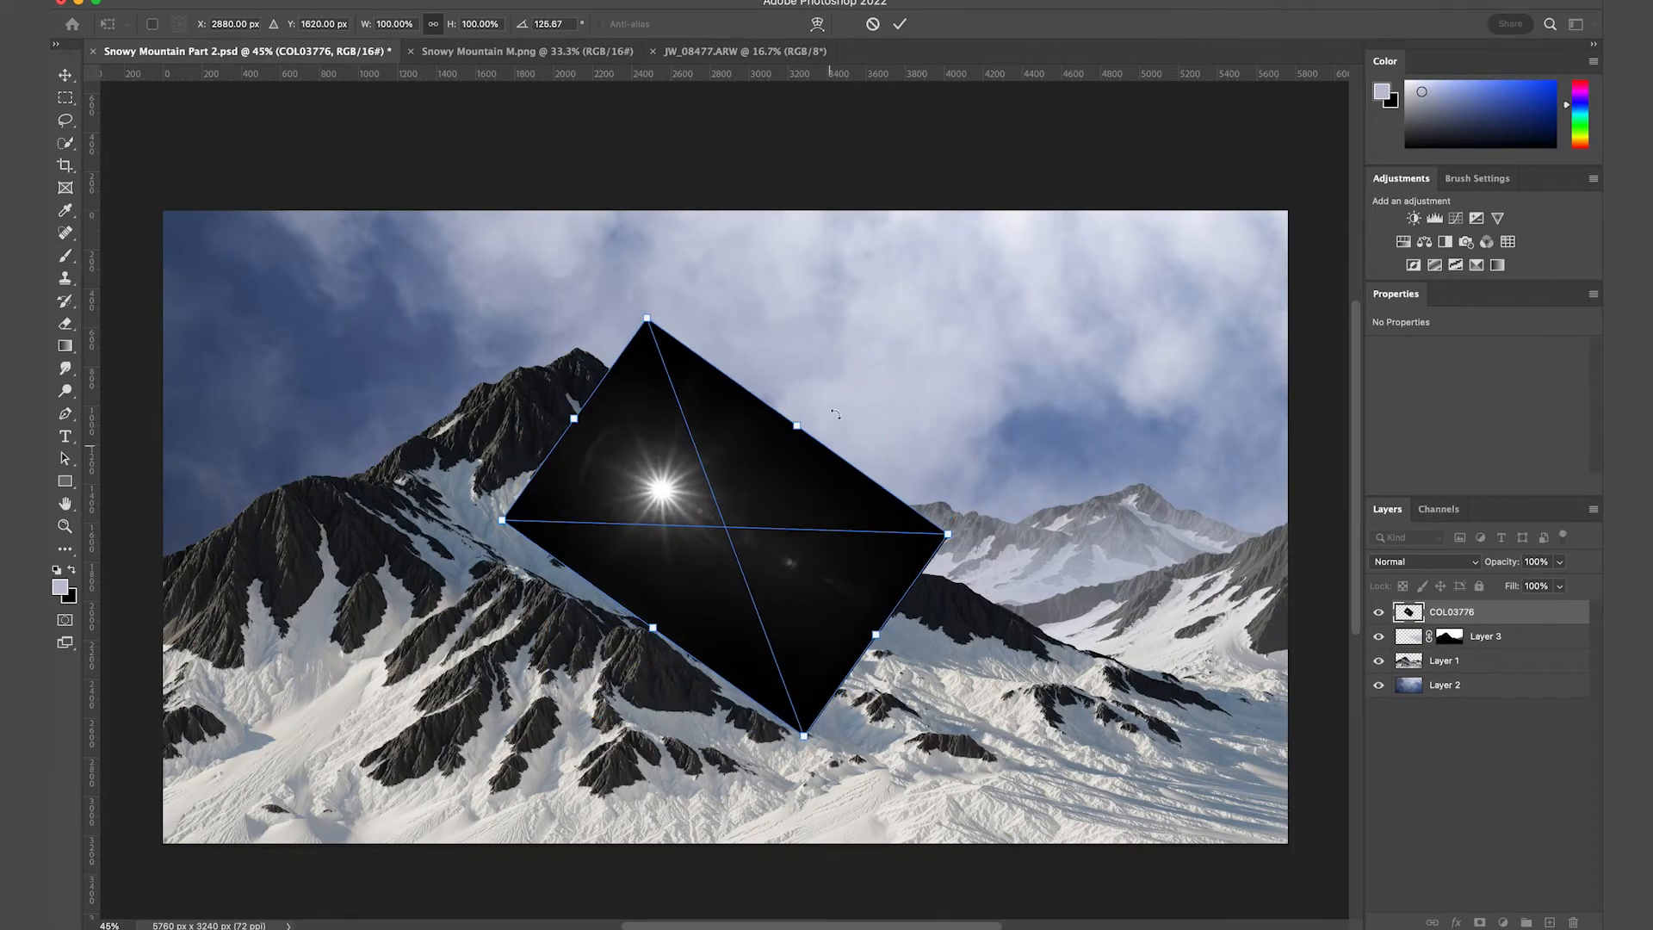
{"action": "mouse_move", "coordinate": [821, 405]}
{"action": "left_mouse_down"}
{"action": "mouse_move", "coordinate": [801, 424]}
{"action": "mouse_move", "coordinate": [1049, 292]}
{"action": "left_mouse_up"}
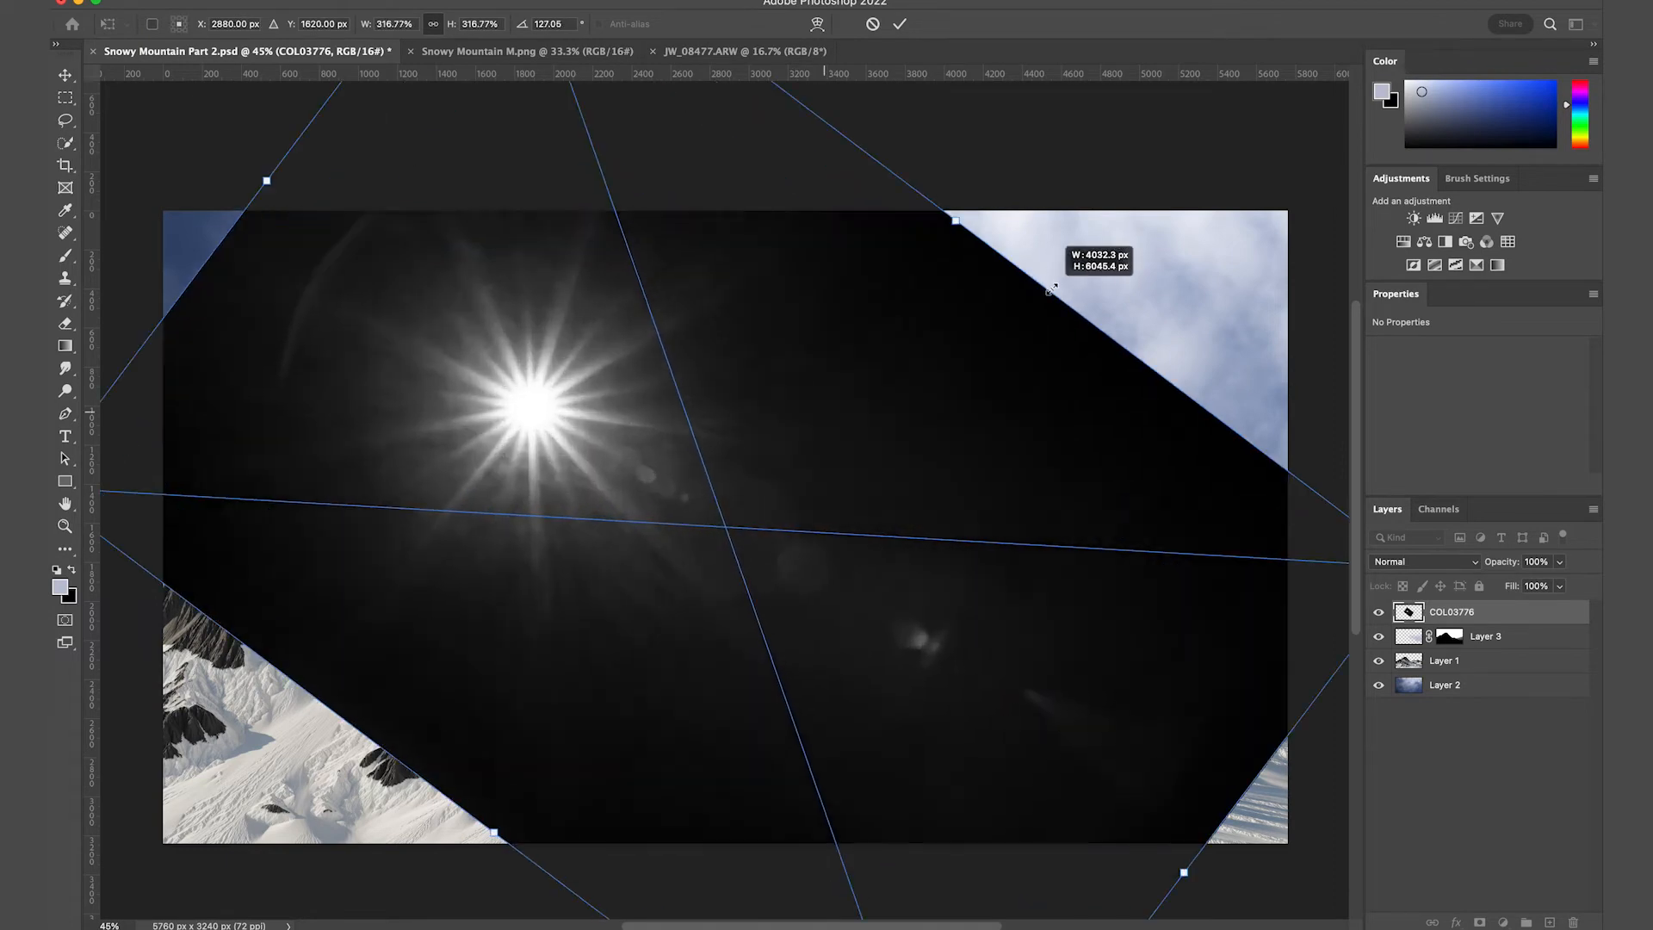
{"action": "left_click_drag", "start_coordinate": [904, 374], "coordinate": [525, 205]}
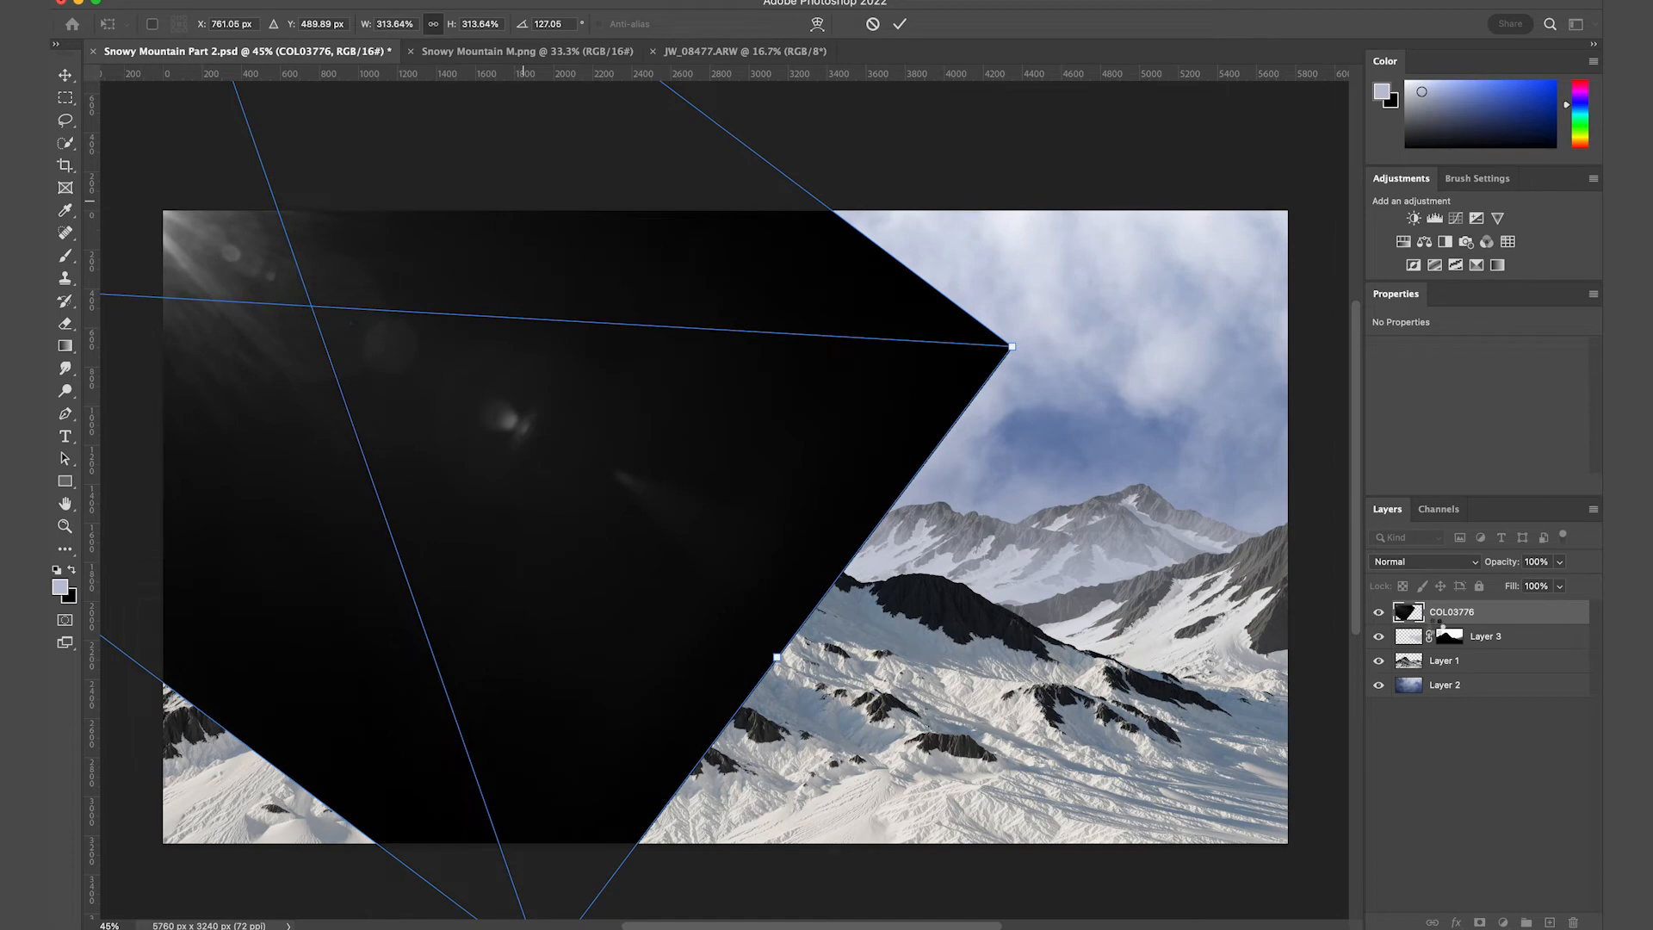
{"action": "key", "text": "Return"}
{"action": "left_click", "coordinate": [1426, 563]}
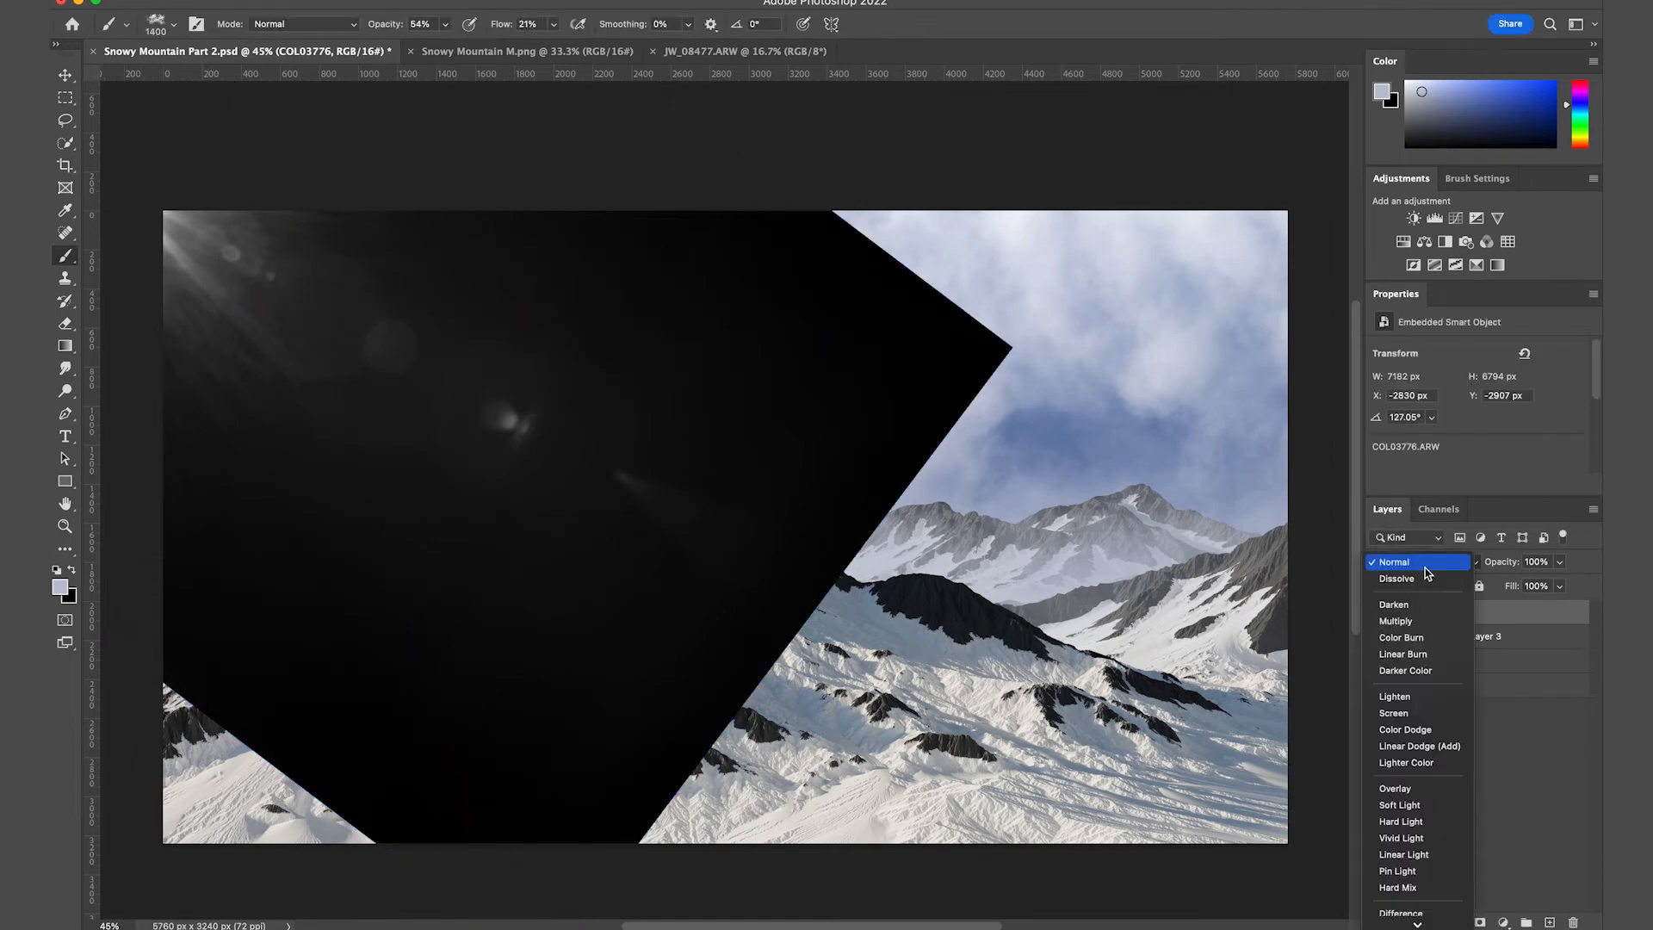
Blend the flare layer in Screen mode and nudge its position on the canvas
{"action": "left_click", "coordinate": [1393, 714]}
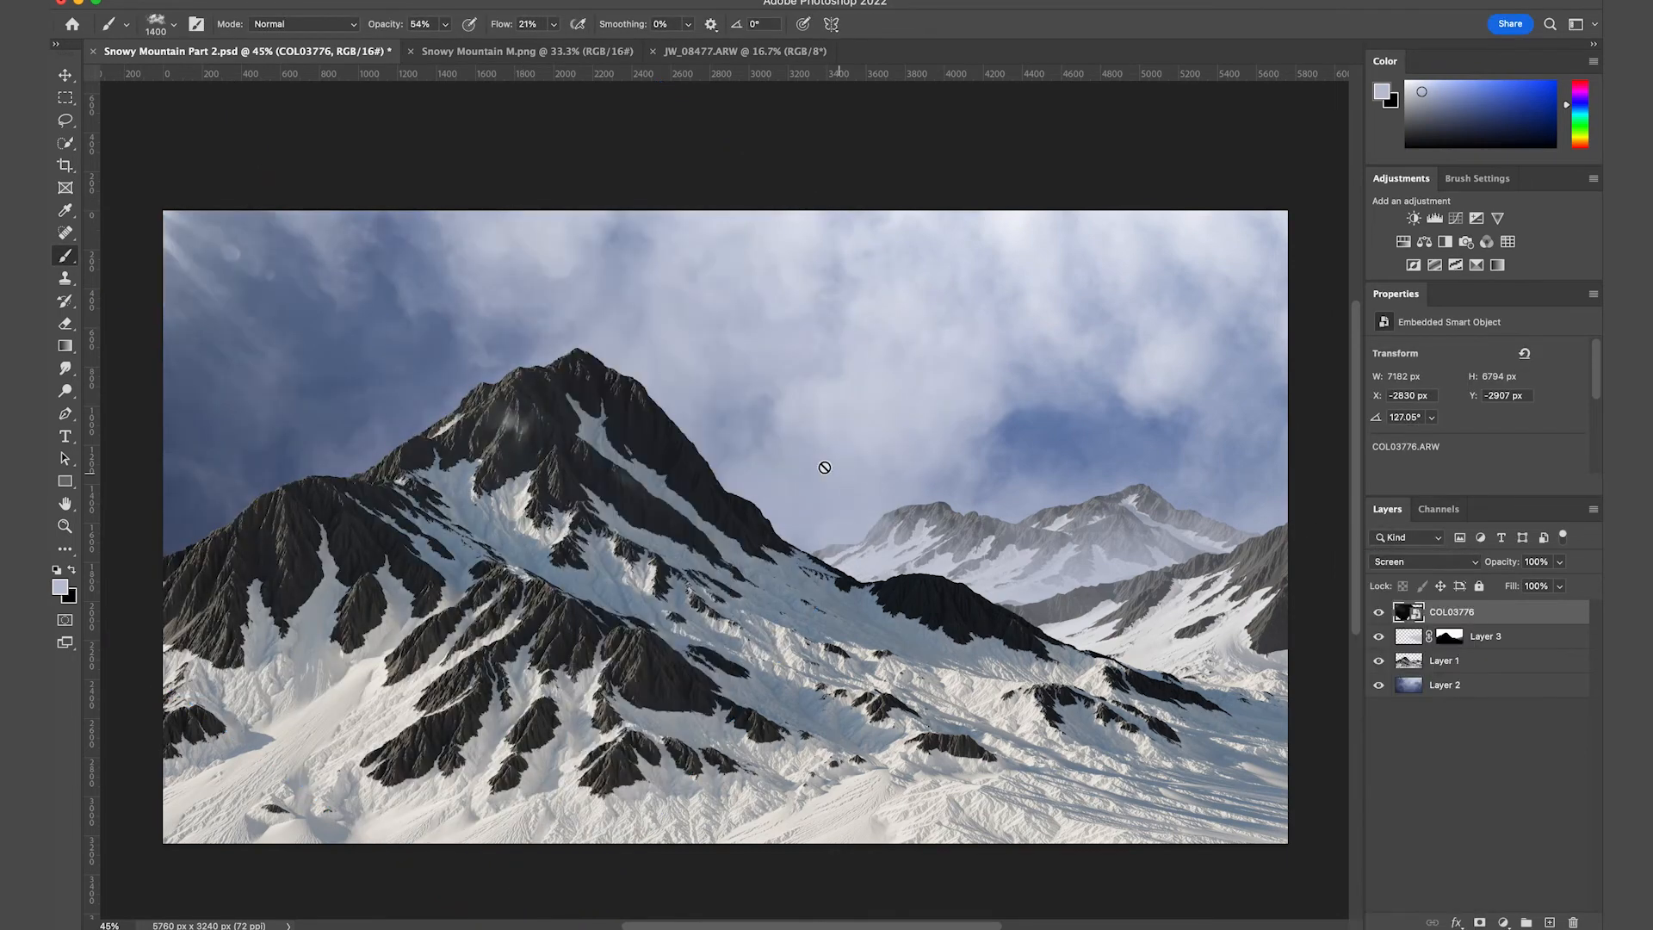
{"action": "key", "text": "v"}
{"action": "key", "text": "ctrl+t"}
{"action": "left_click_drag", "start_coordinate": [388, 375], "coordinate": [836, 381]}
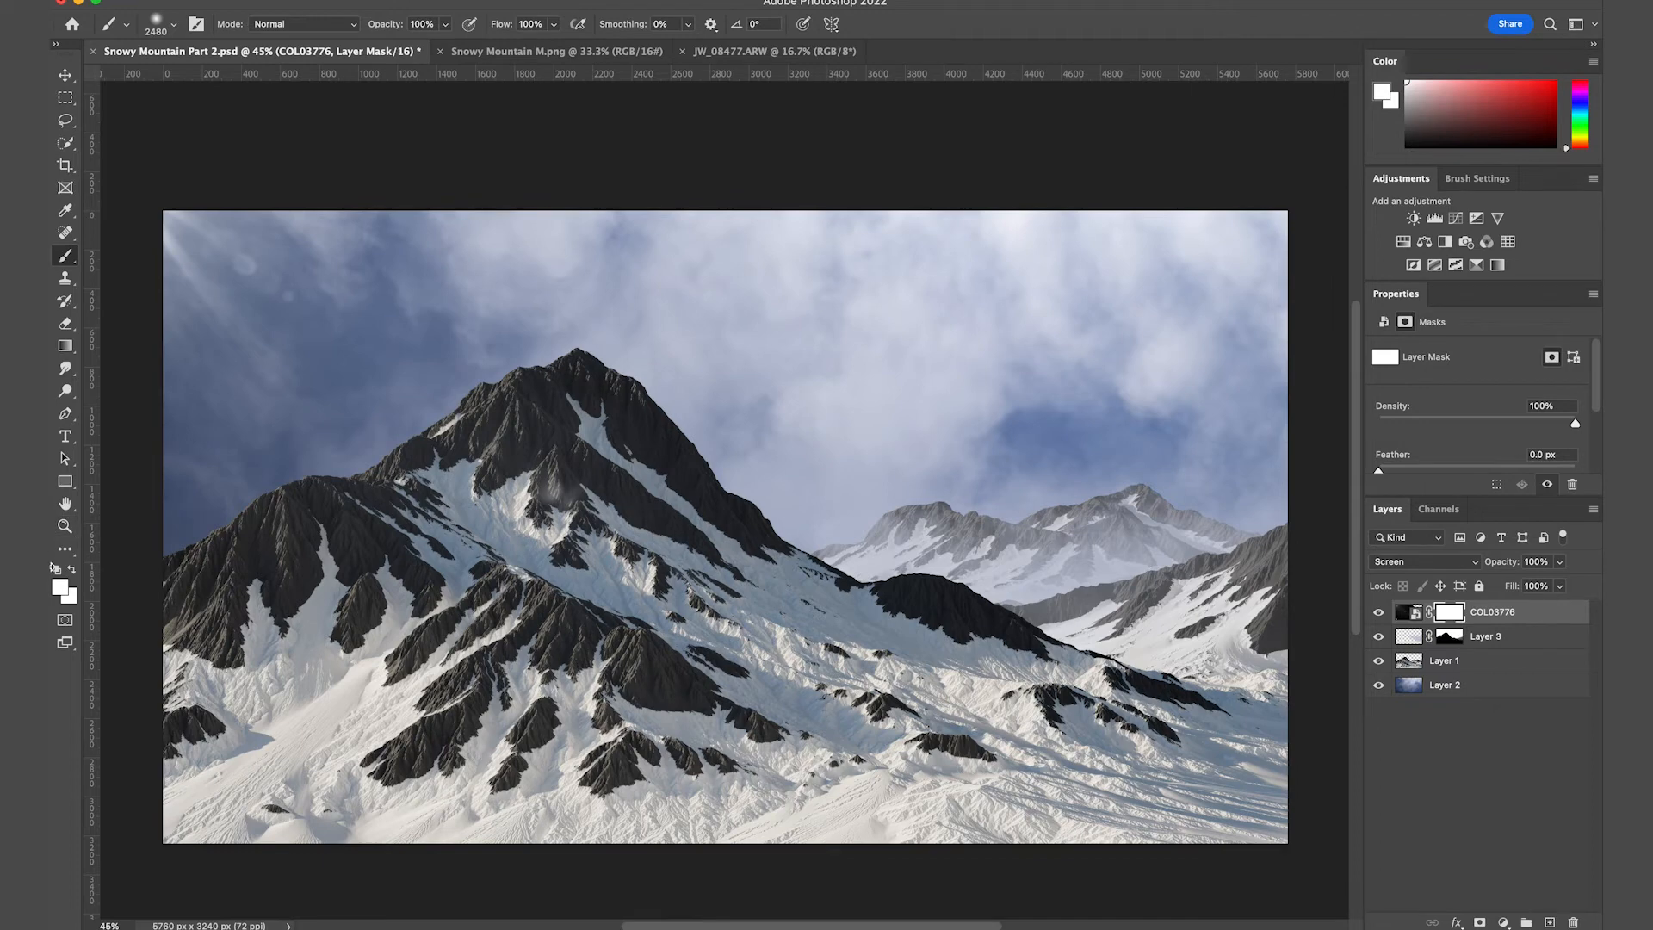
Paint black on the flare mask over the mountains and lower image, then send the composite to Lightroom
{"action": "key", "text": "x"}
{"action": "left_click", "coordinate": [71, 571]}
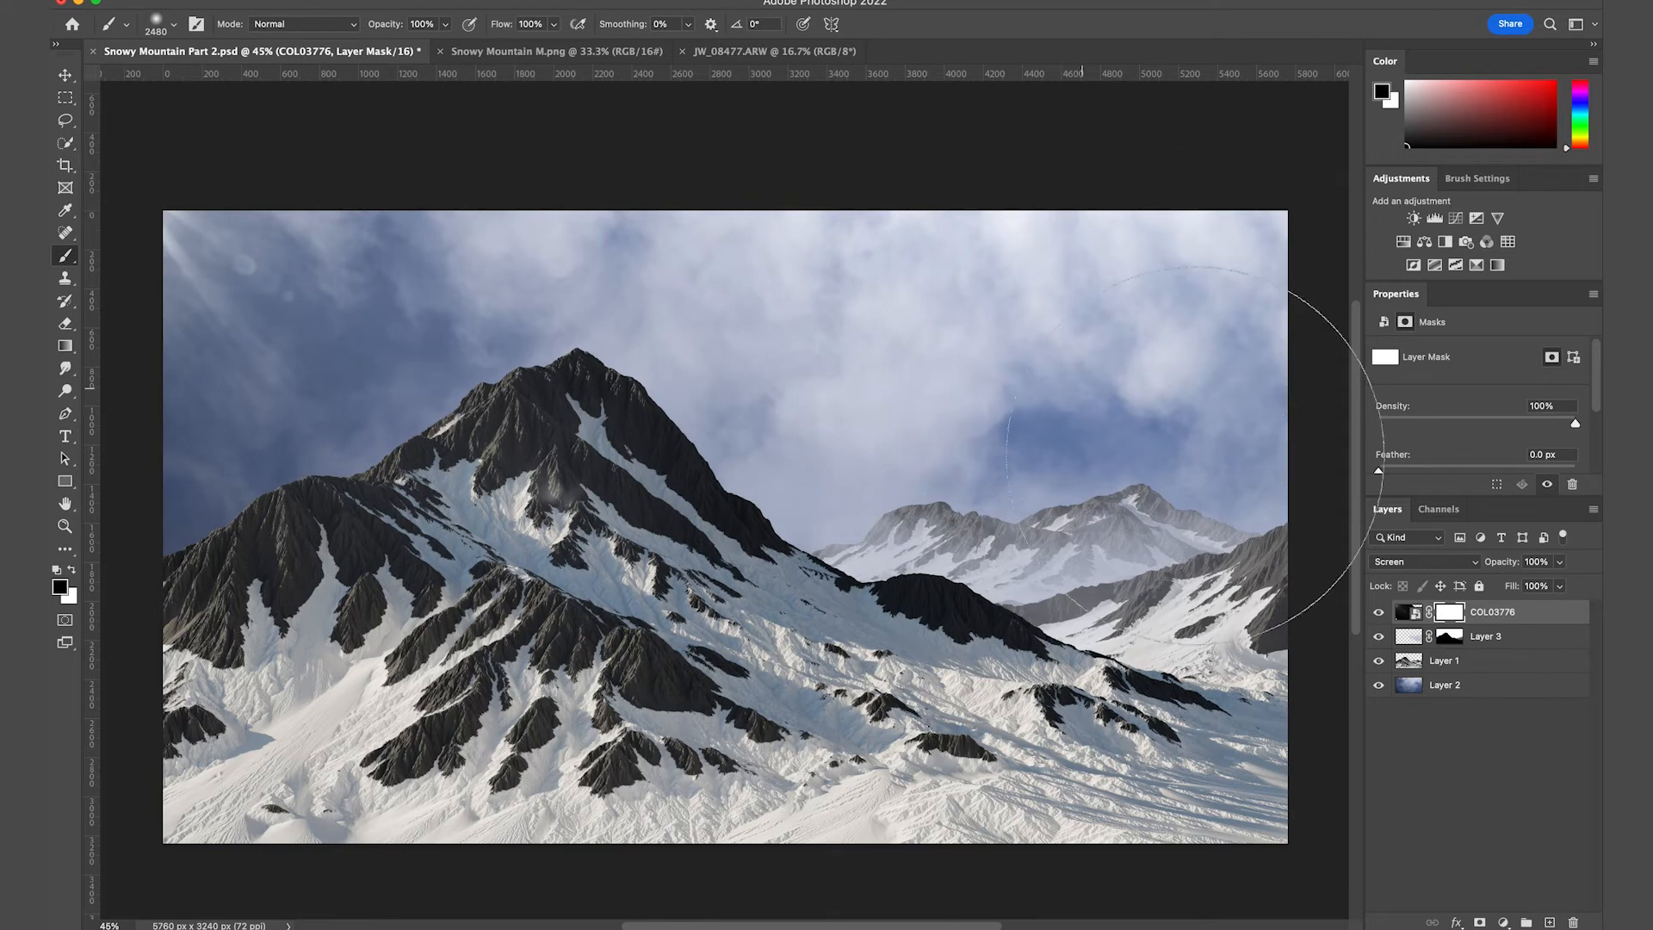
{"action": "left_click_drag", "start_coordinate": [1117, 724], "coordinate": [375, 878]}
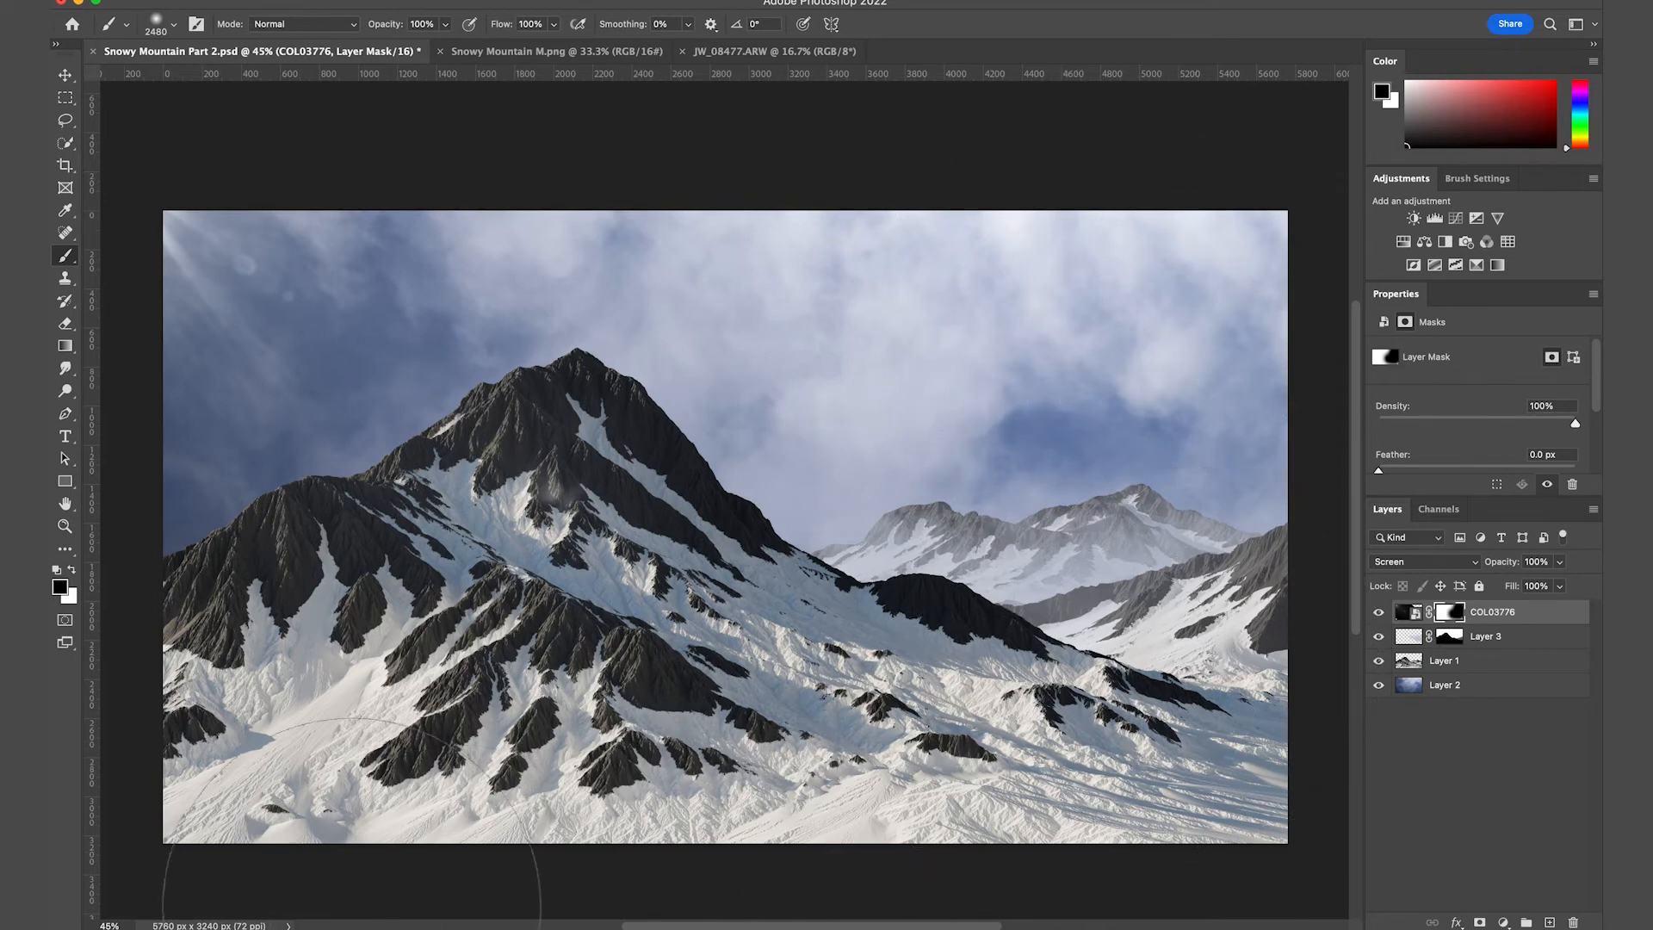
{"action": "left_click_drag", "start_coordinate": [581, 646], "coordinate": [678, 568]}
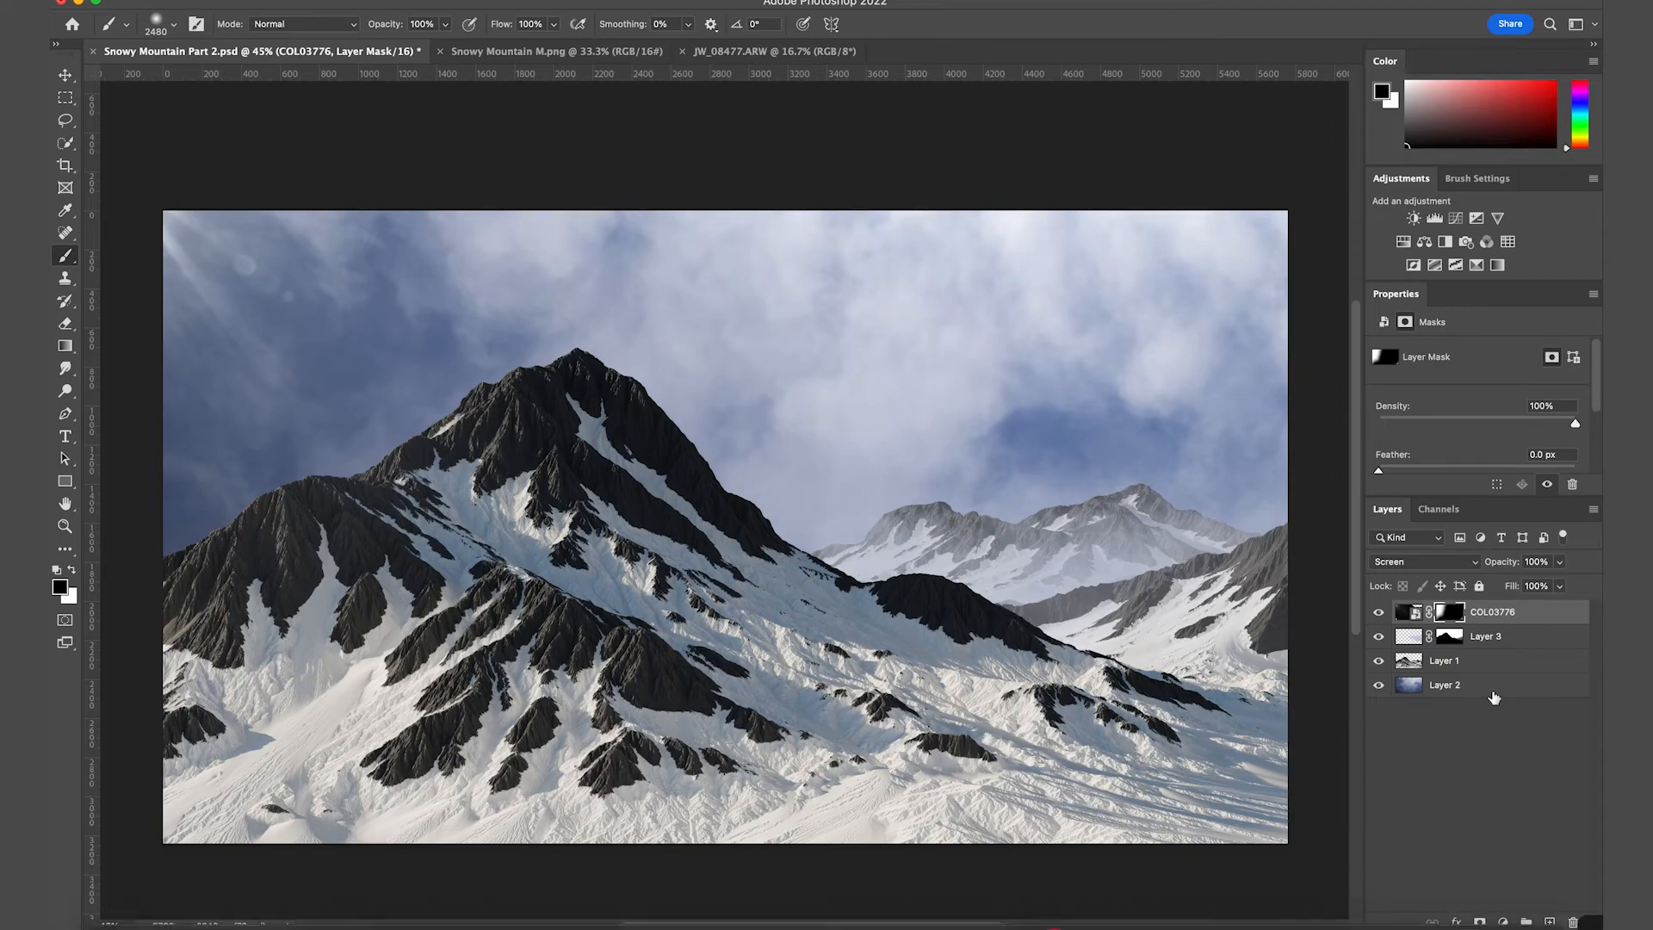
{"action": "key", "text": "super+Tab"}
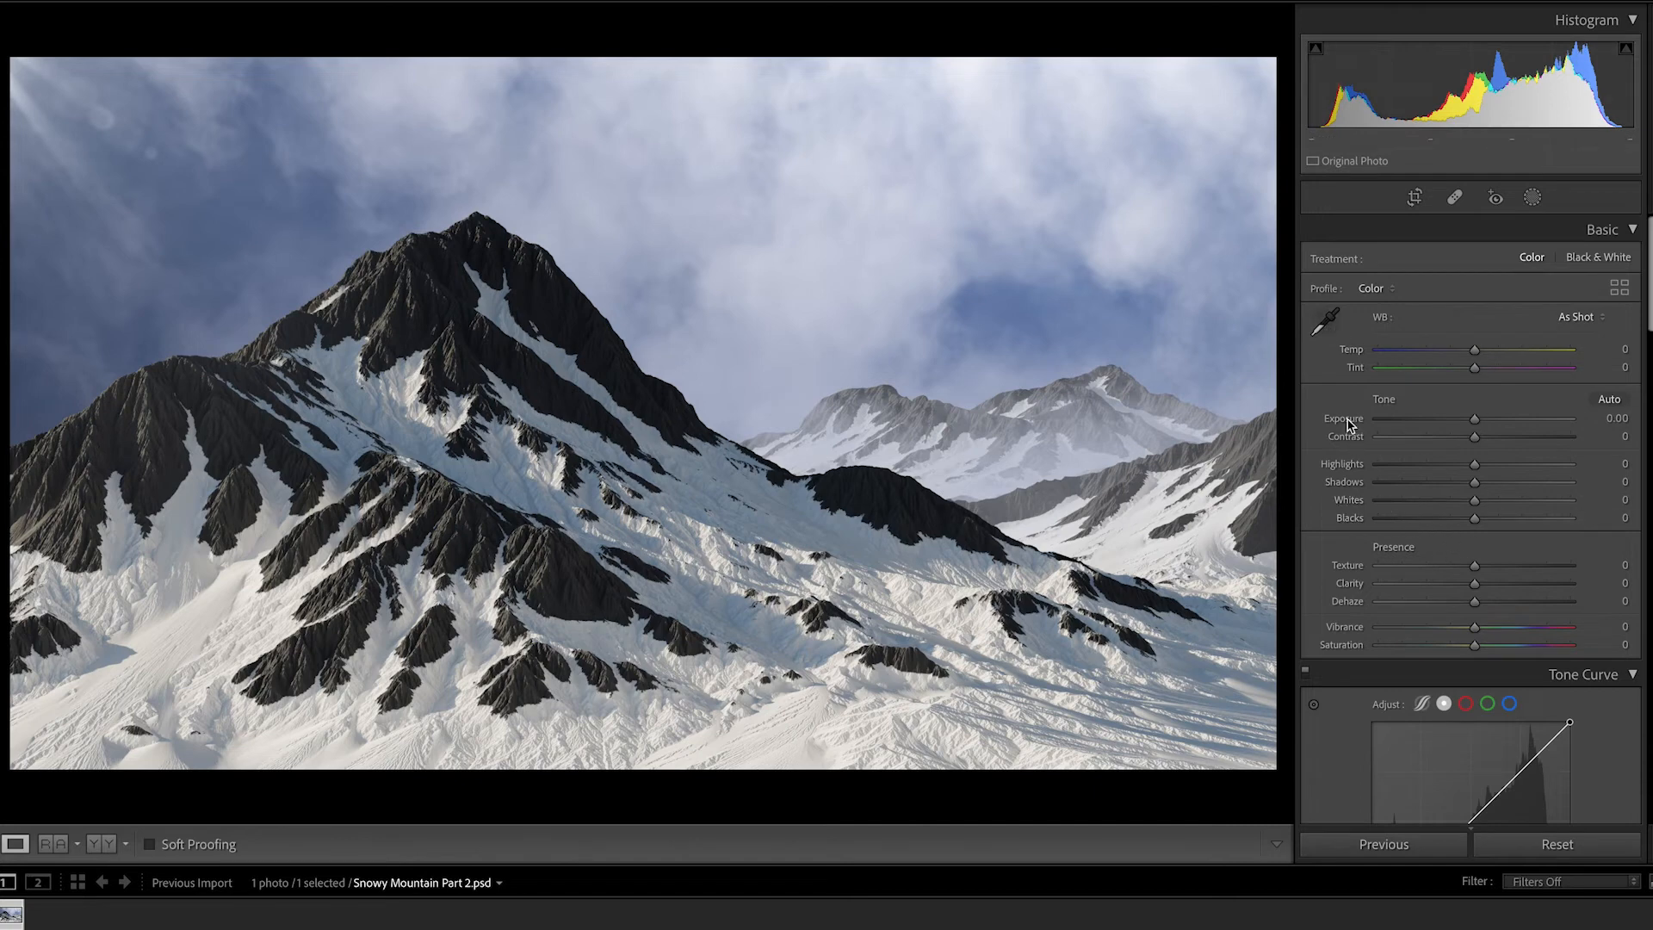
{"action": "scroll", "coordinate": [1310, 400], "scroll_direction": "down", "scroll_amount": 2}
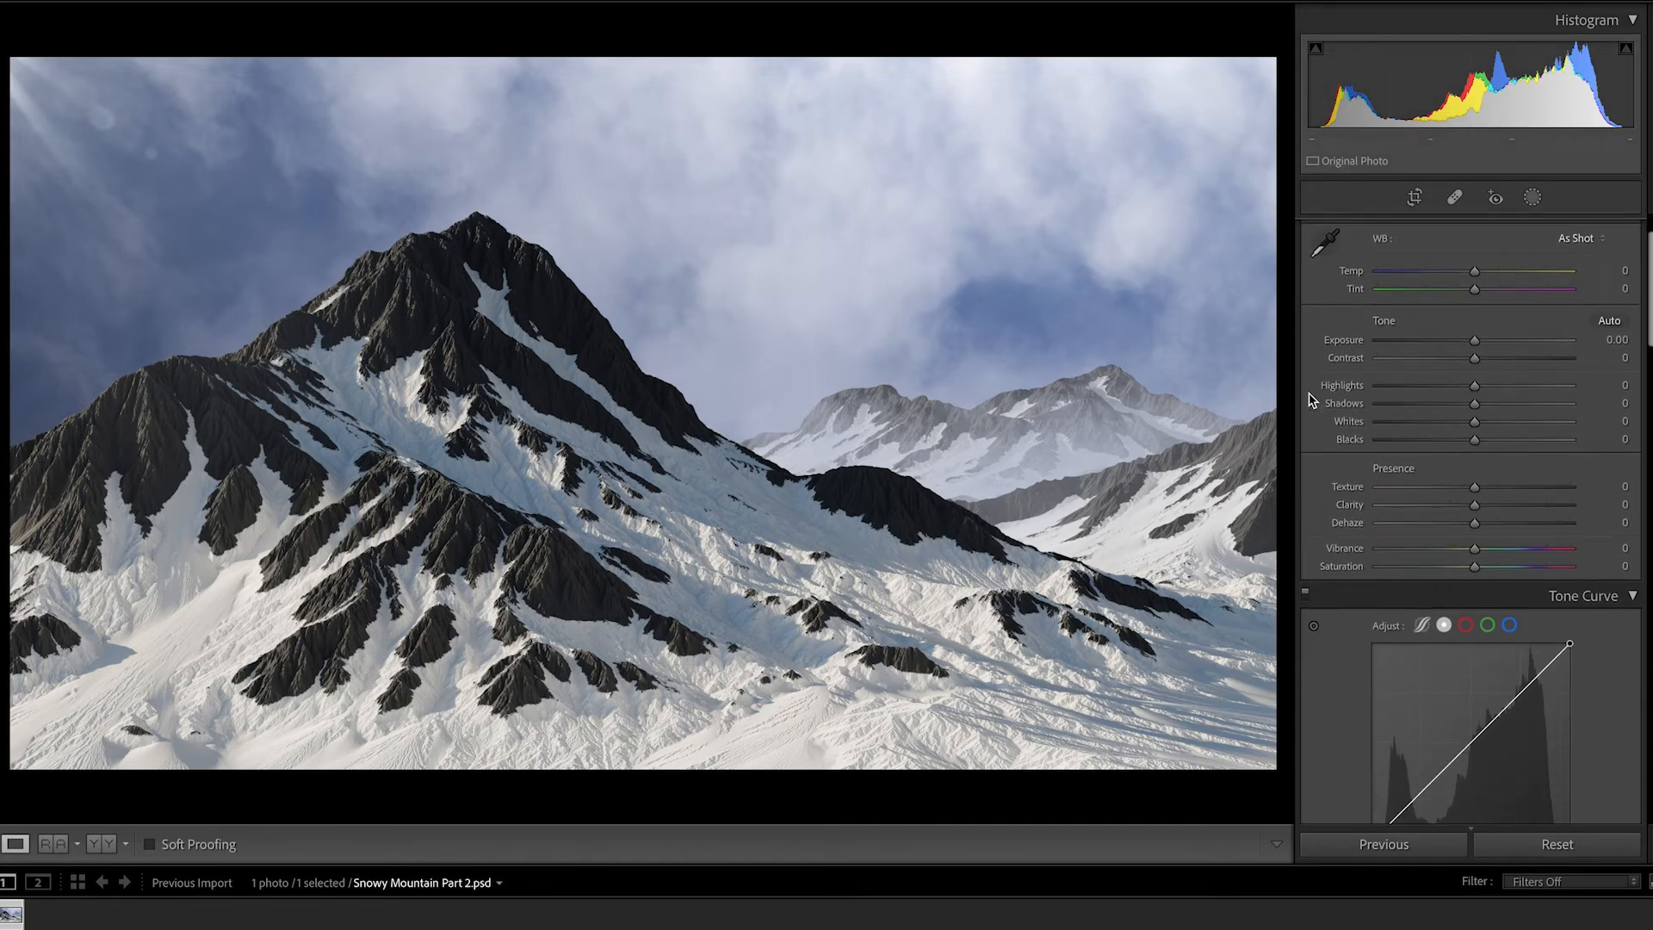
{"action": "scroll", "coordinate": [1310, 399], "scroll_direction": "down", "scroll_amount": 3}
{"action": "scroll", "coordinate": [1309, 400], "scroll_direction": "down", "scroll_amount": 2}
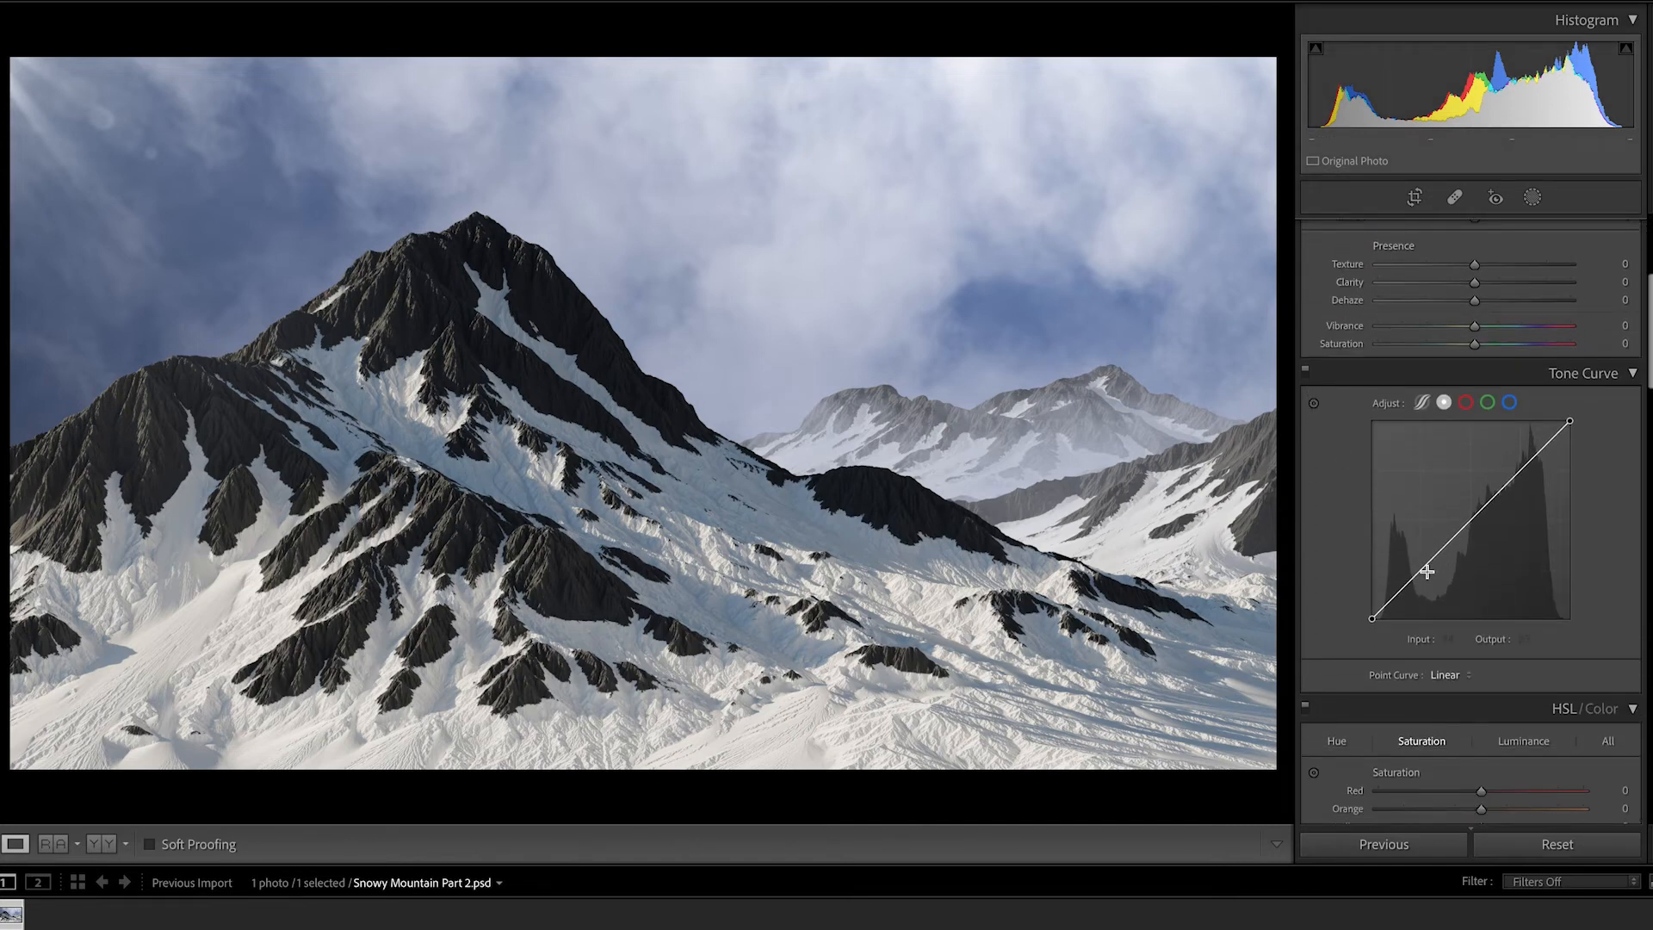
Shape the point curve into an S-curve, lifting the bright tones and pulling the darker midtones down
{"action": "left_click_drag", "start_coordinate": [1427, 569], "coordinate": [1407, 594]}
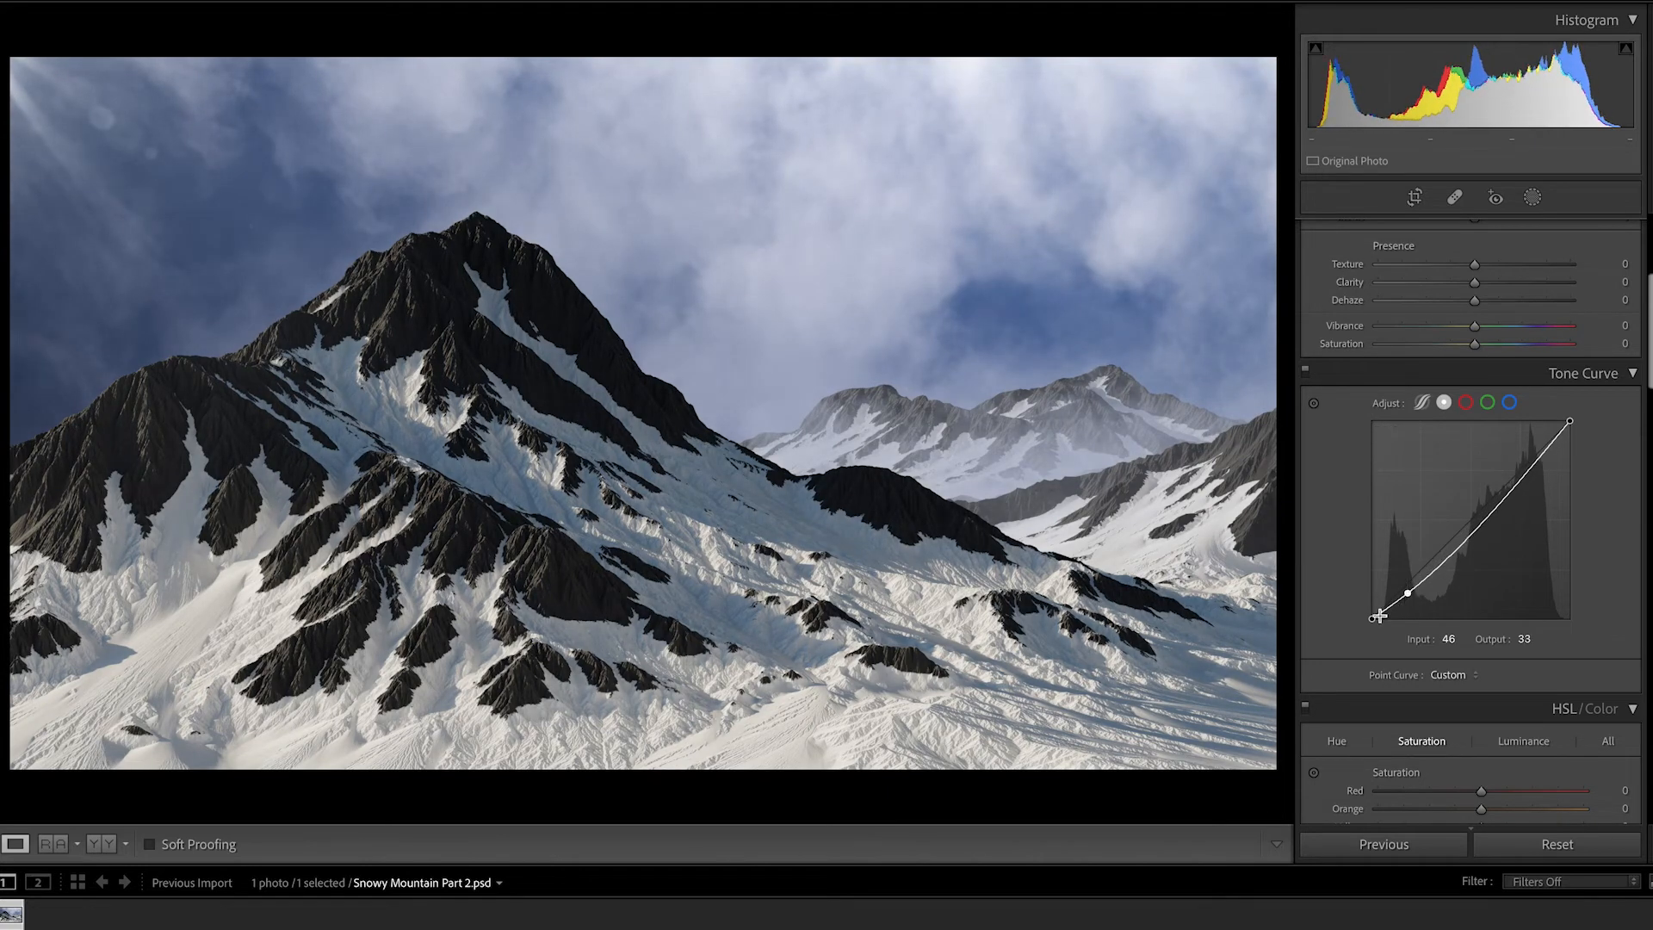
{"action": "left_click_drag", "start_coordinate": [1374, 624], "coordinate": [1373, 615]}
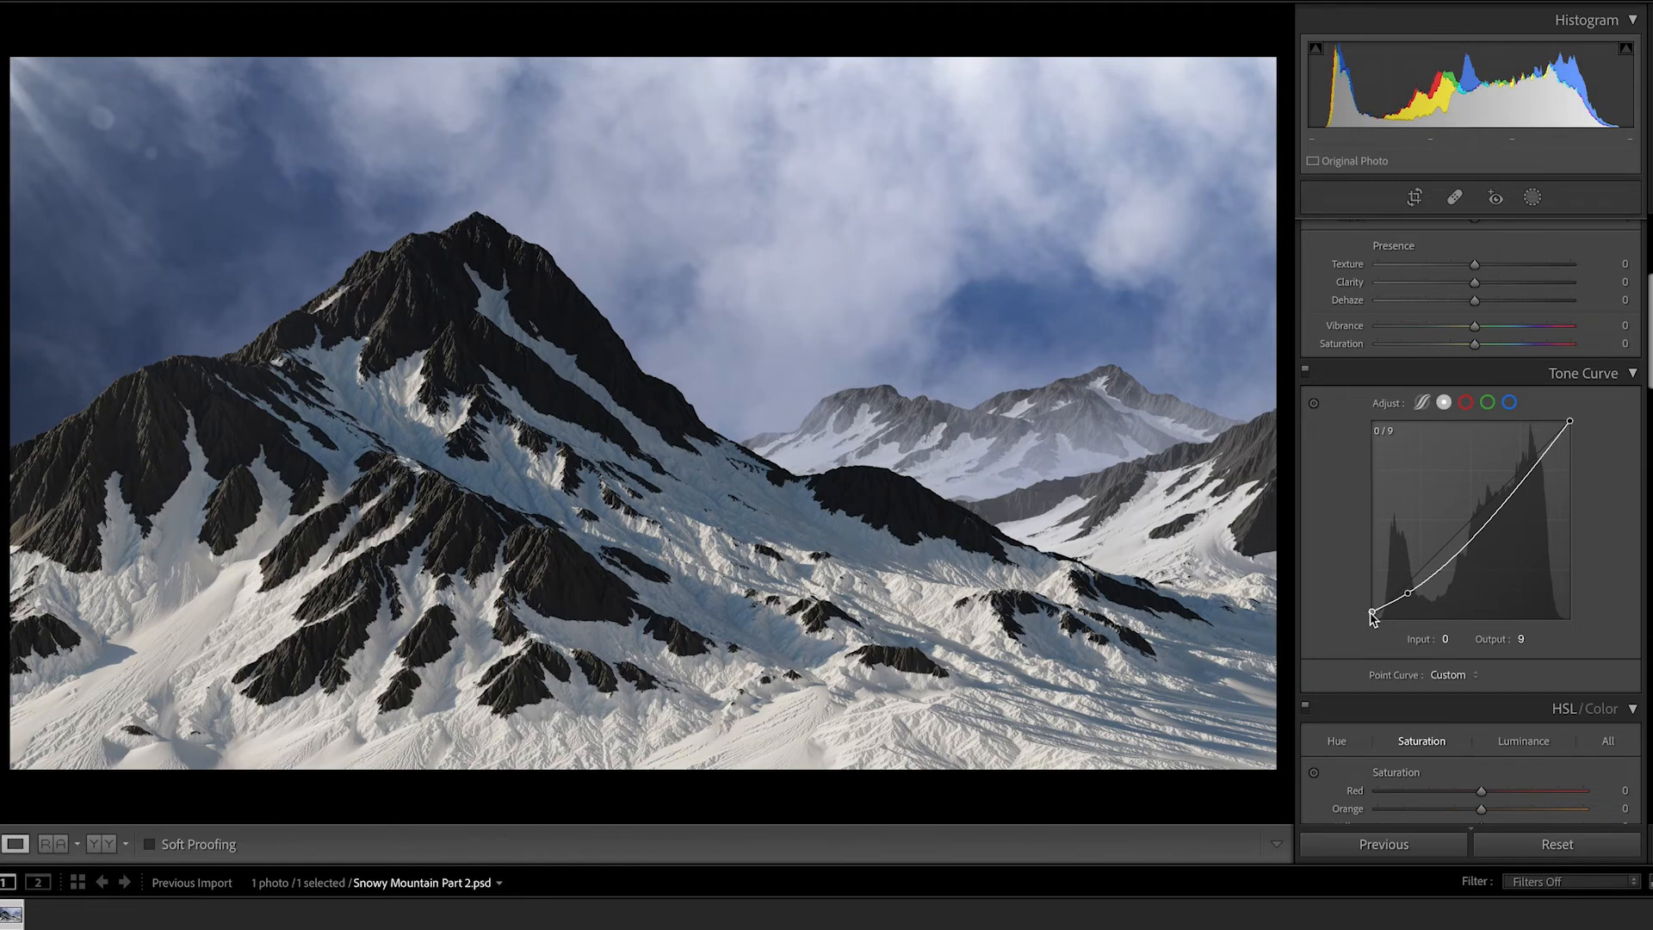
{"action": "left_click_drag", "start_coordinate": [1429, 581], "coordinate": [1446, 551]}
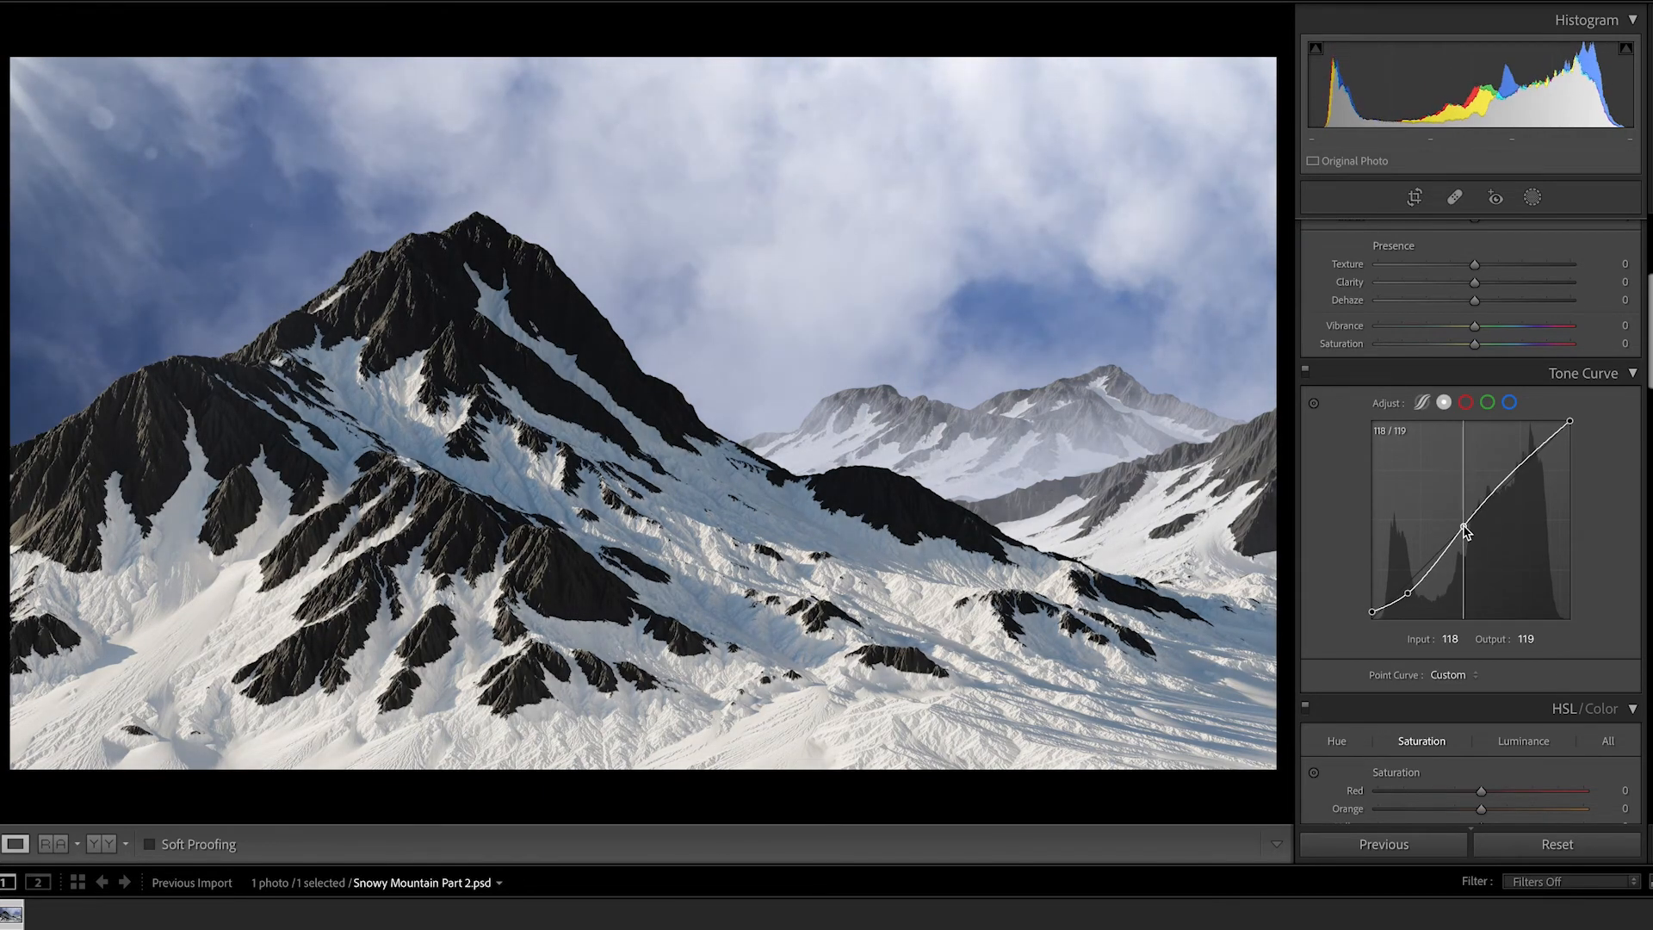
{"action": "left_click_drag", "start_coordinate": [1447, 552], "coordinate": [1513, 476]}
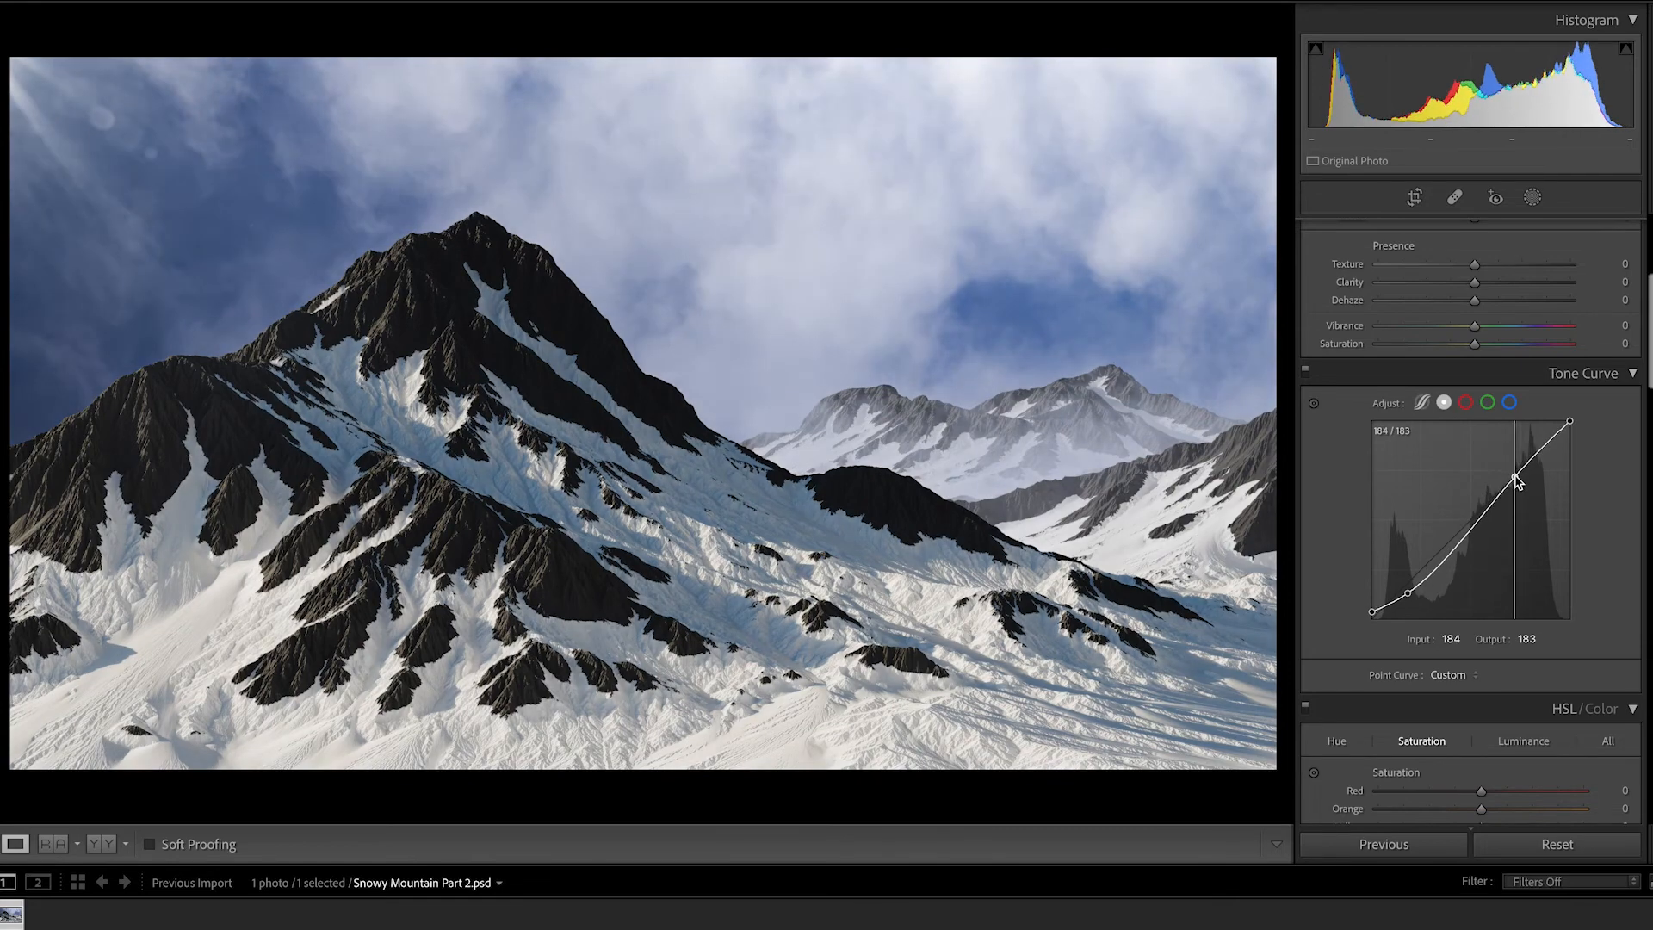
{"action": "left_click_drag", "start_coordinate": [1442, 563], "coordinate": [1443, 560]}
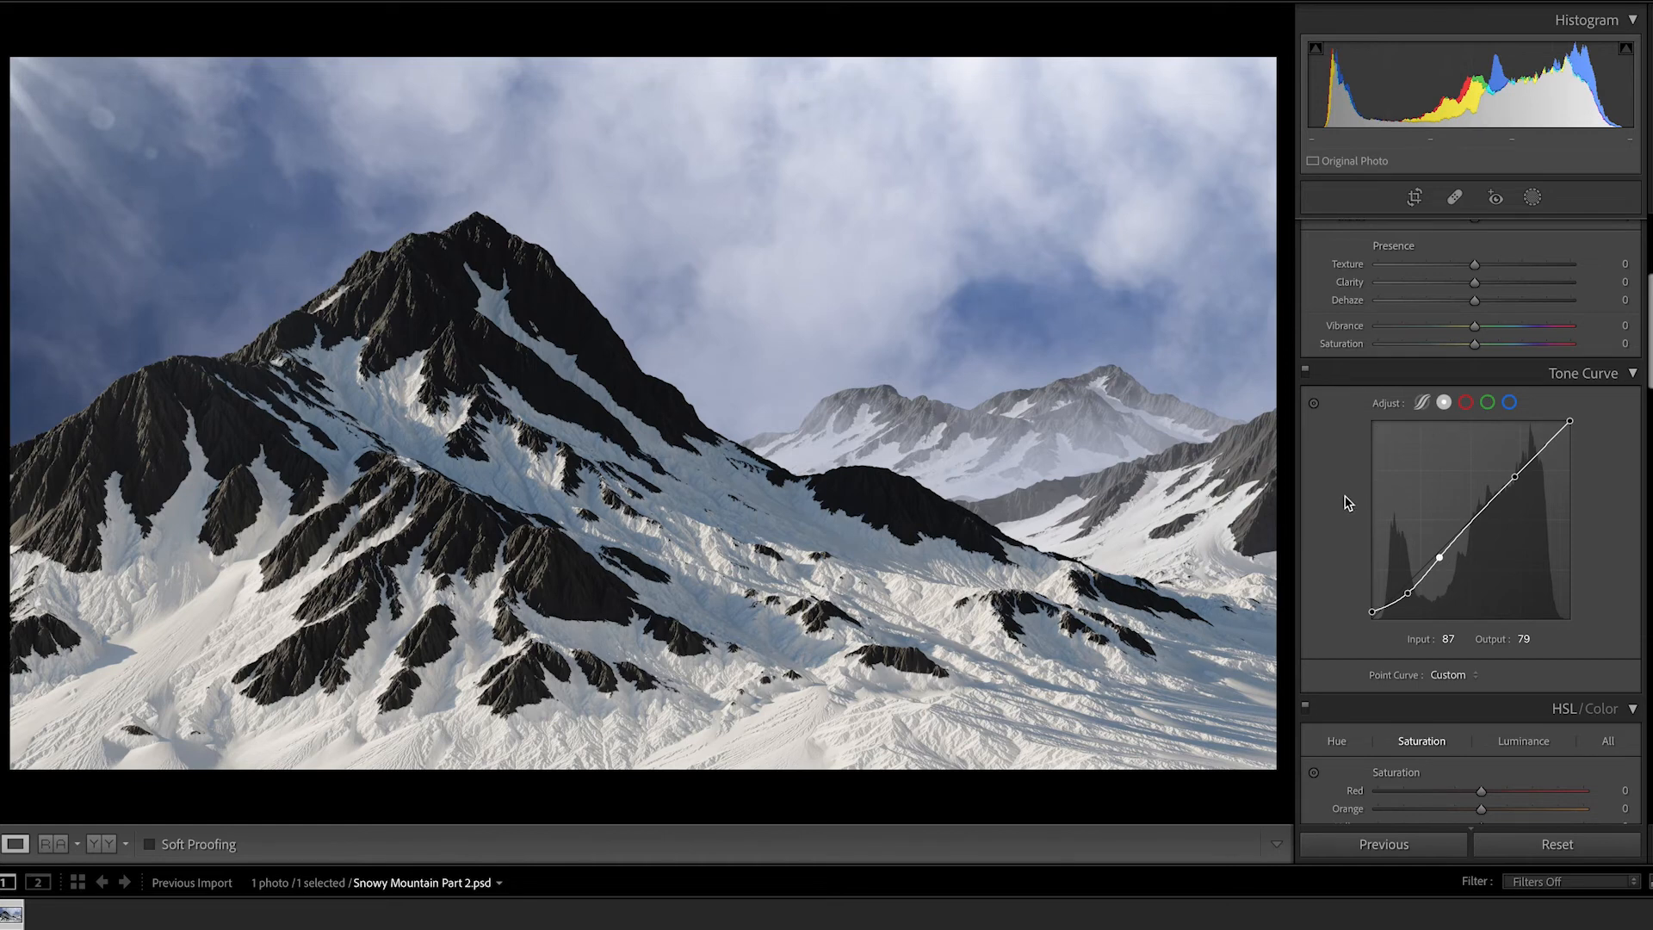
{"action": "scroll", "coordinate": [1346, 502], "scroll_direction": "up", "scroll_amount": 4}
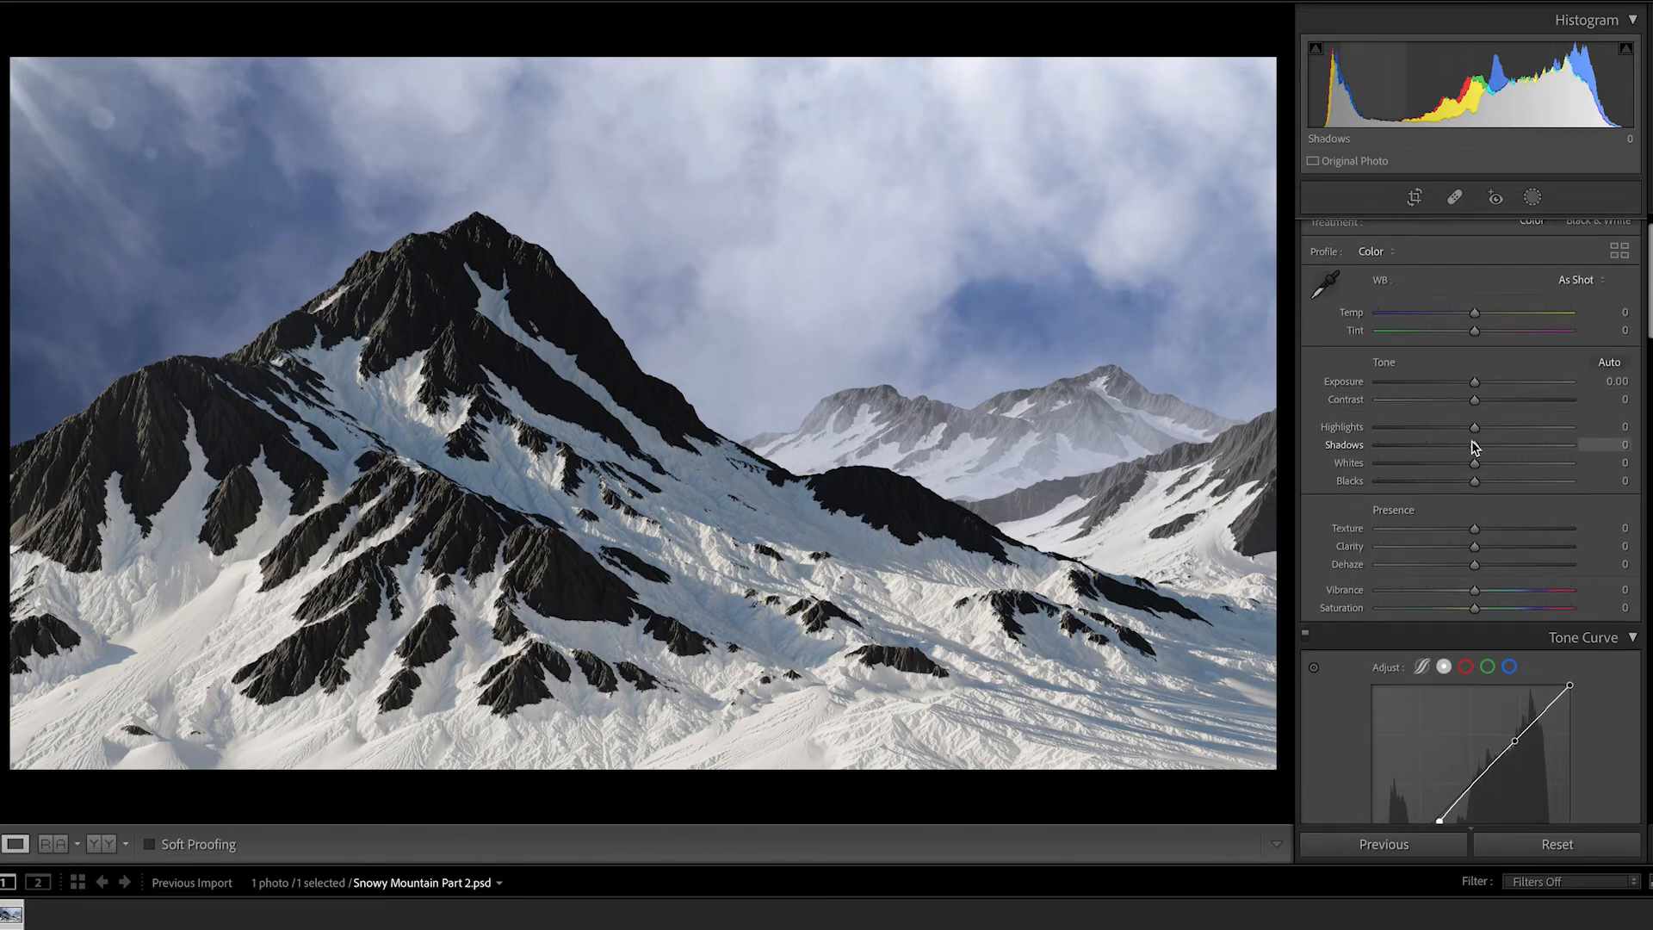
Set Shadows to +41 and Contrast to +10 in the Basic panel
{"action": "left_click_drag", "start_coordinate": [1475, 444], "coordinate": [1515, 445]}
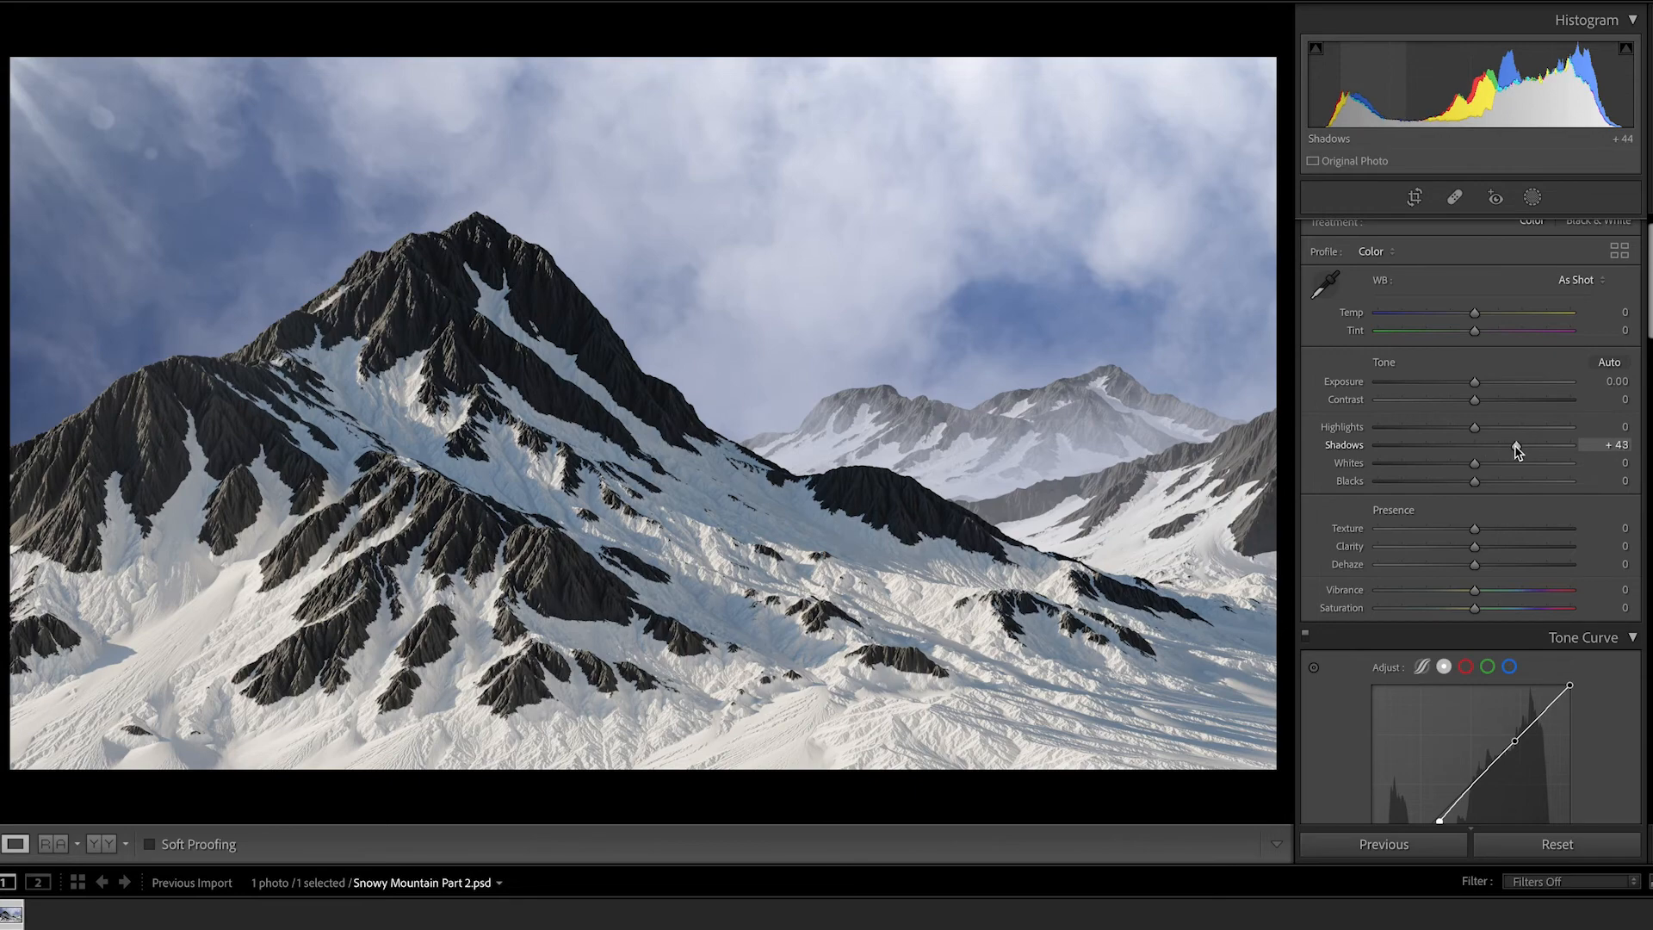
{"action": "left_click_drag", "start_coordinate": [1475, 400], "coordinate": [1484, 399]}
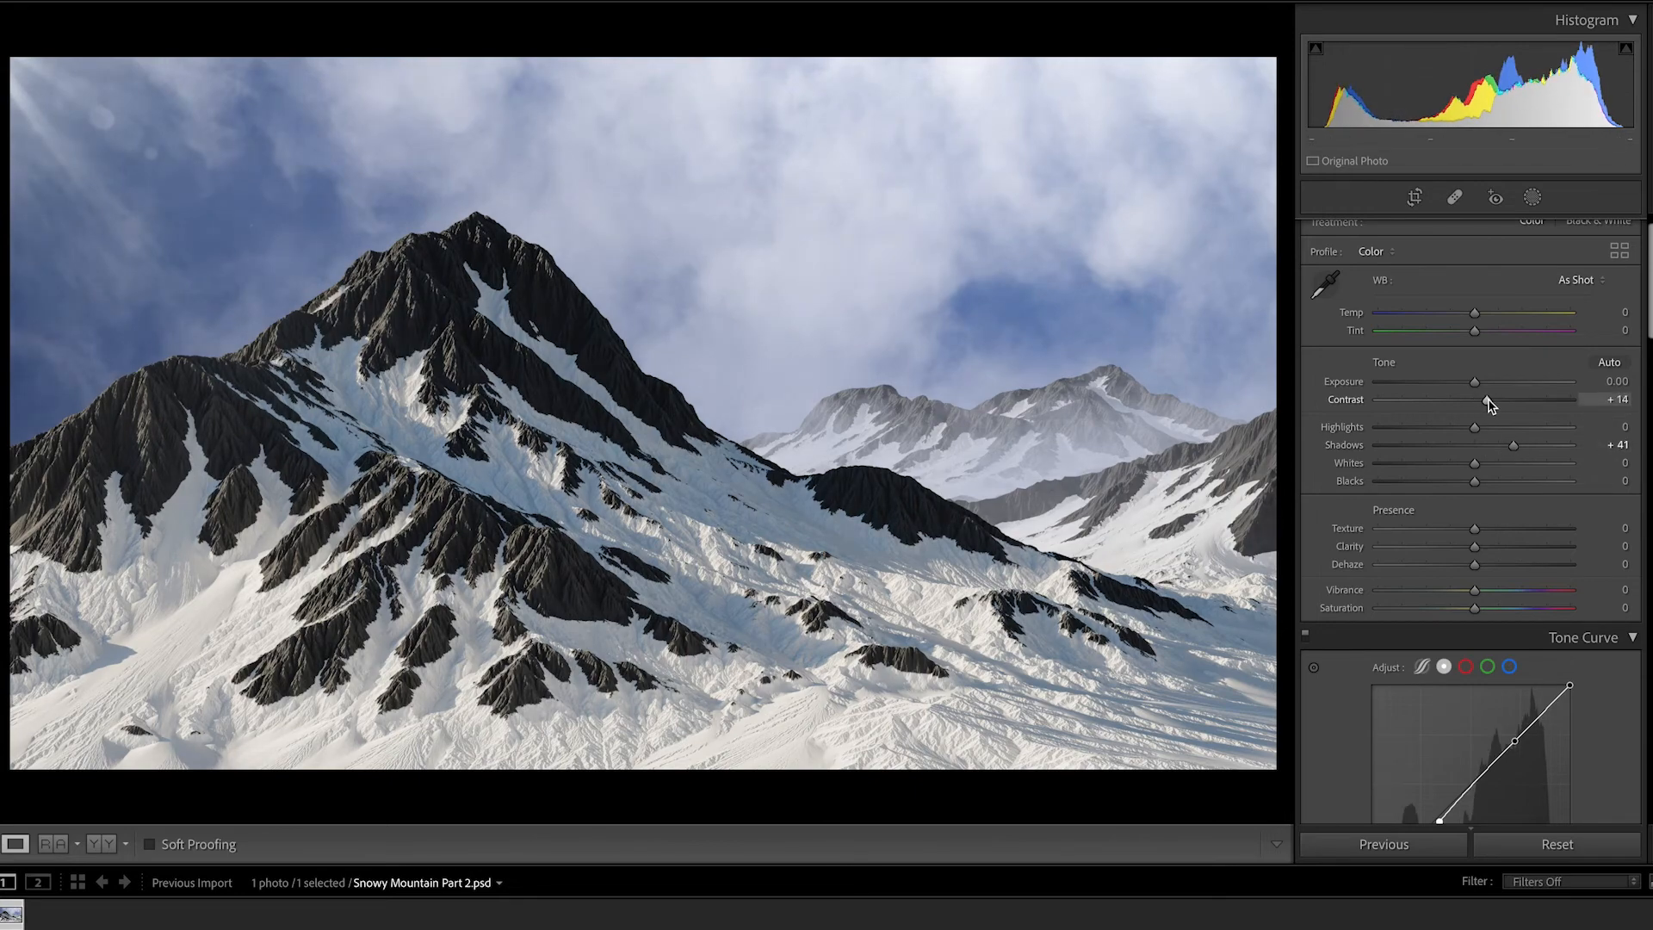
{"action": "scroll", "coordinate": [1420, 413], "scroll_direction": "down", "scroll_amount": 8}
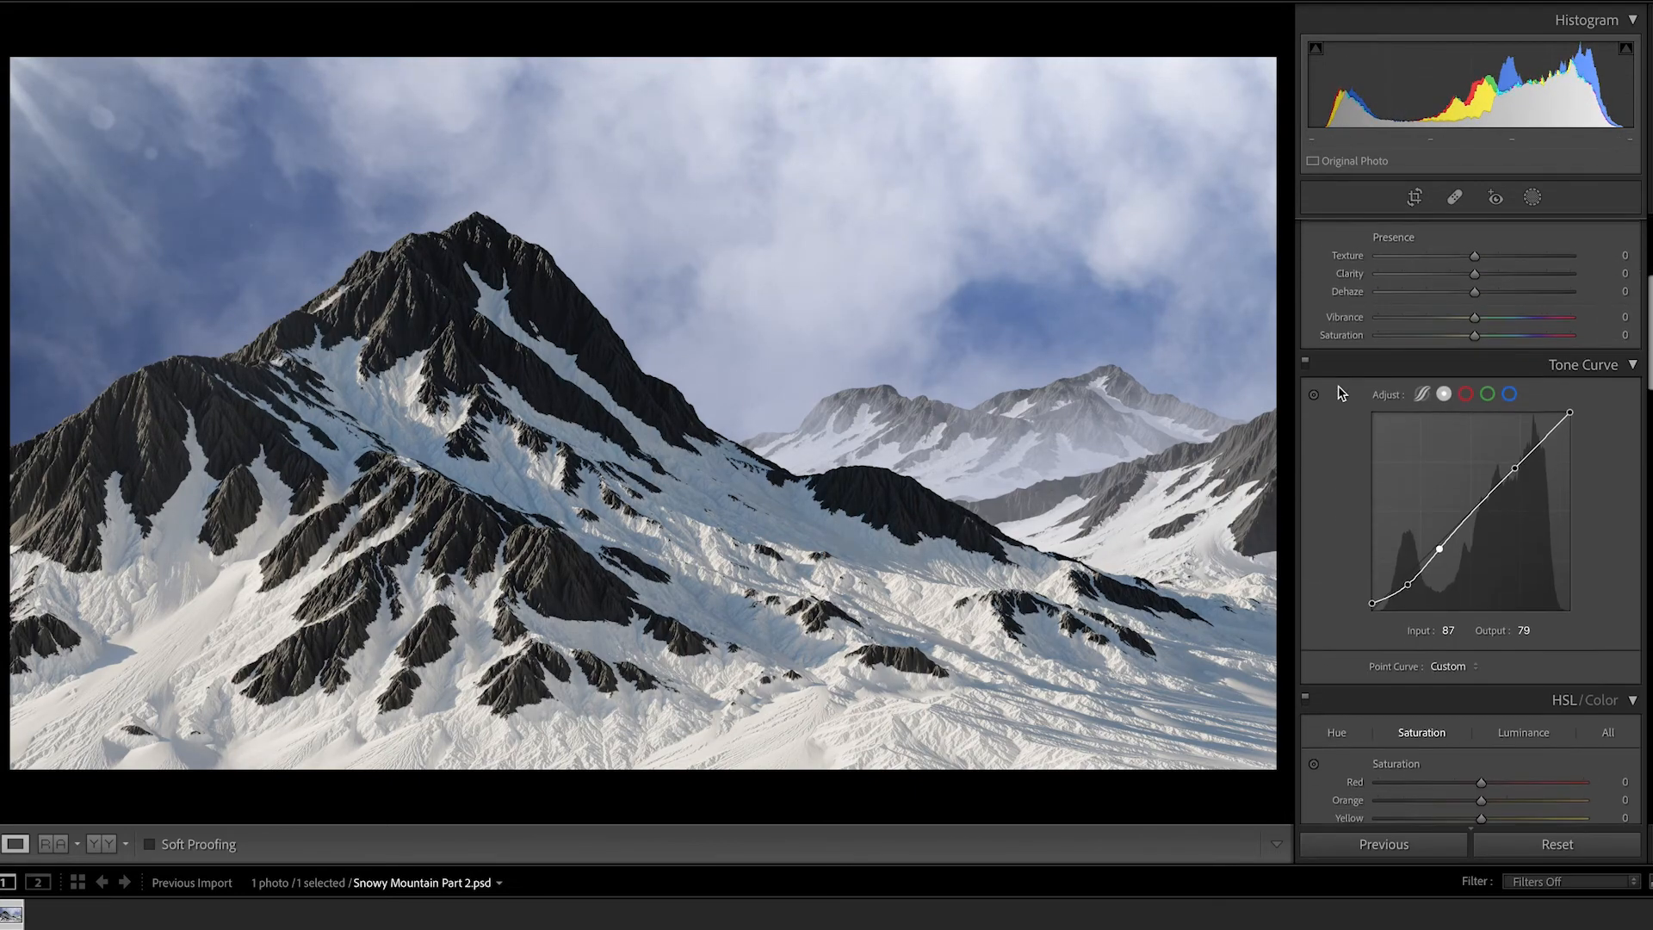
{"action": "scroll", "coordinate": [1340, 393], "scroll_direction": "down", "scroll_amount": 4}
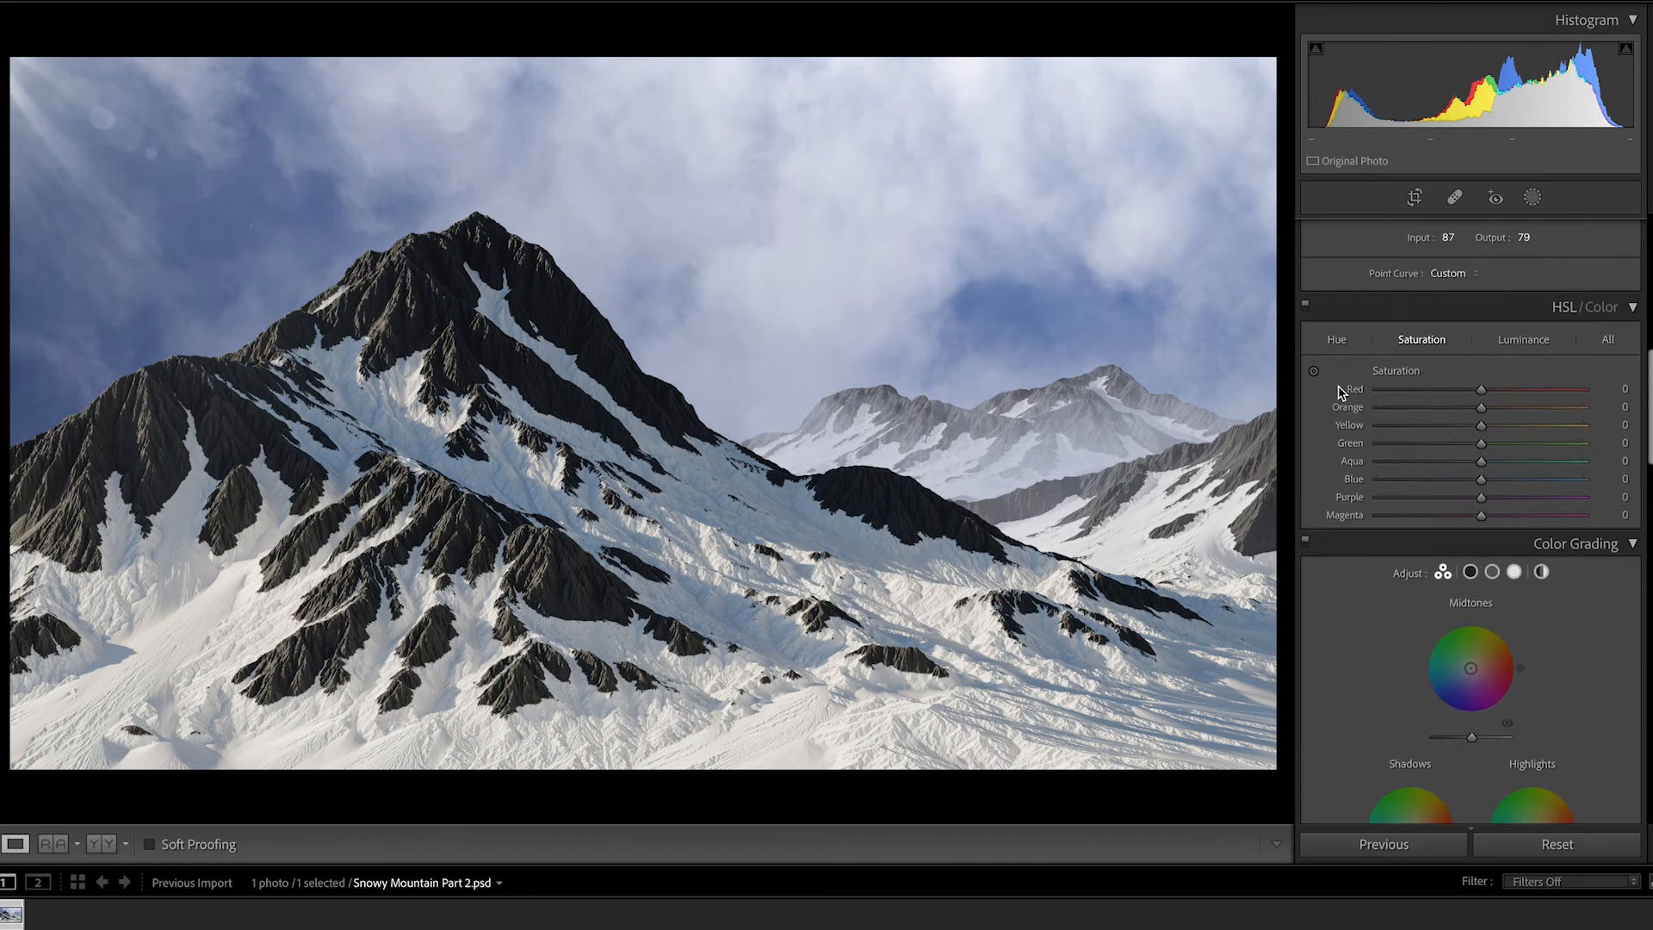
Shift the Blue hue to -39 toward teal in HSL and cool Temp to -5
{"action": "left_click", "coordinate": [1336, 338]}
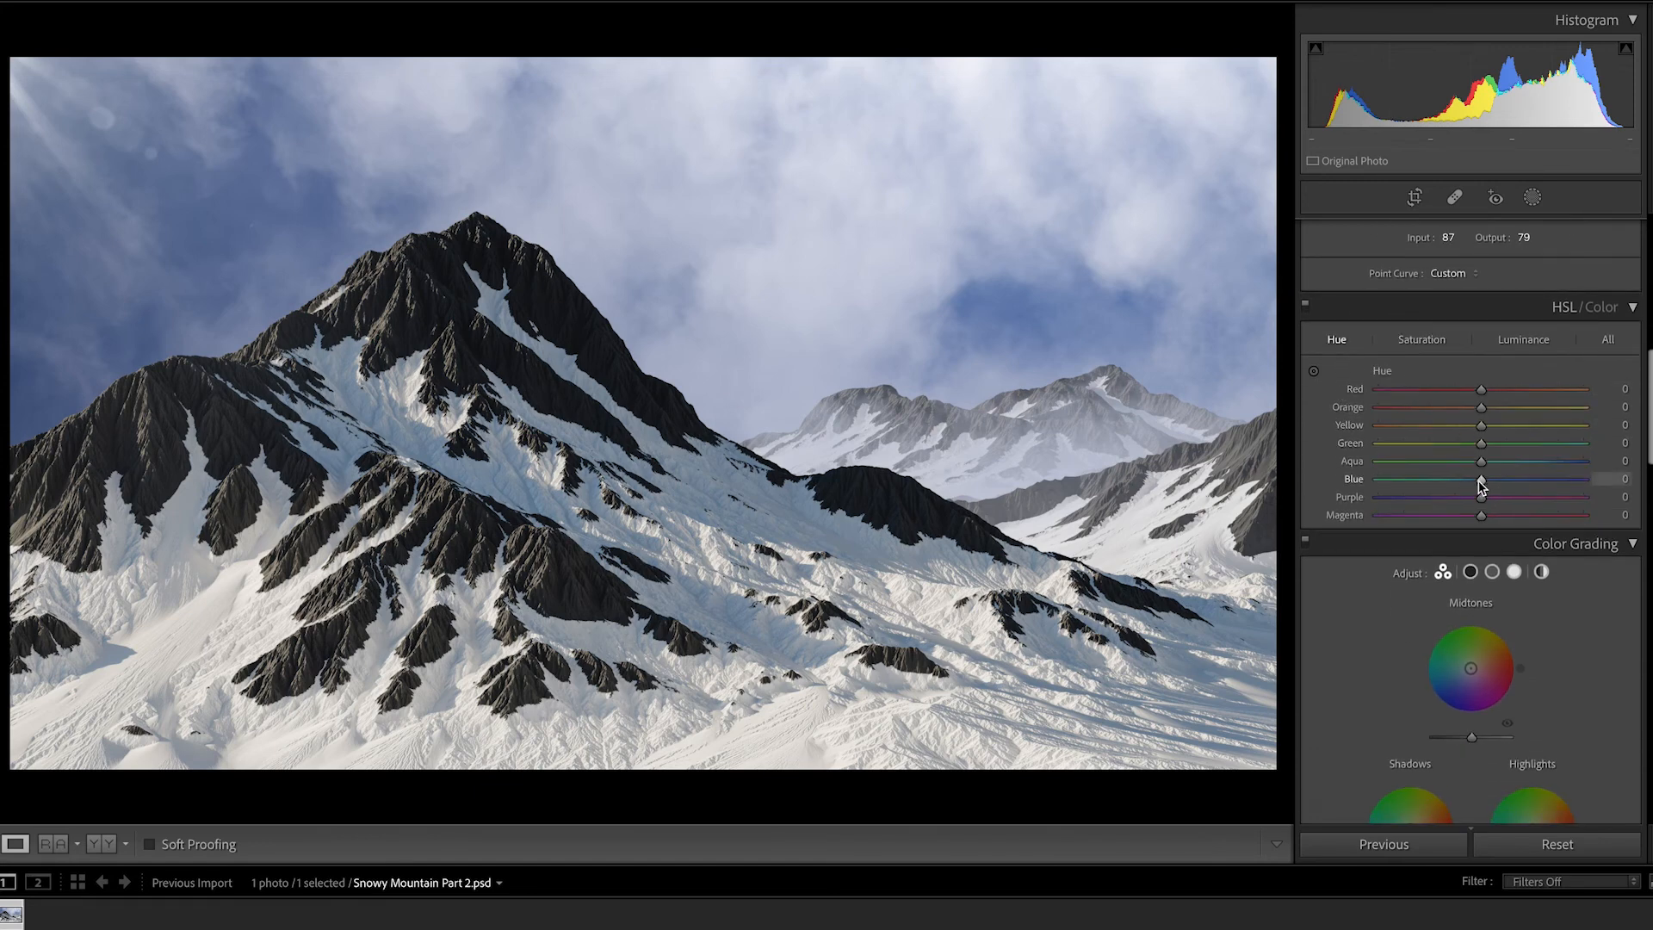
{"action": "left_click_drag", "start_coordinate": [1483, 481], "coordinate": [1439, 485]}
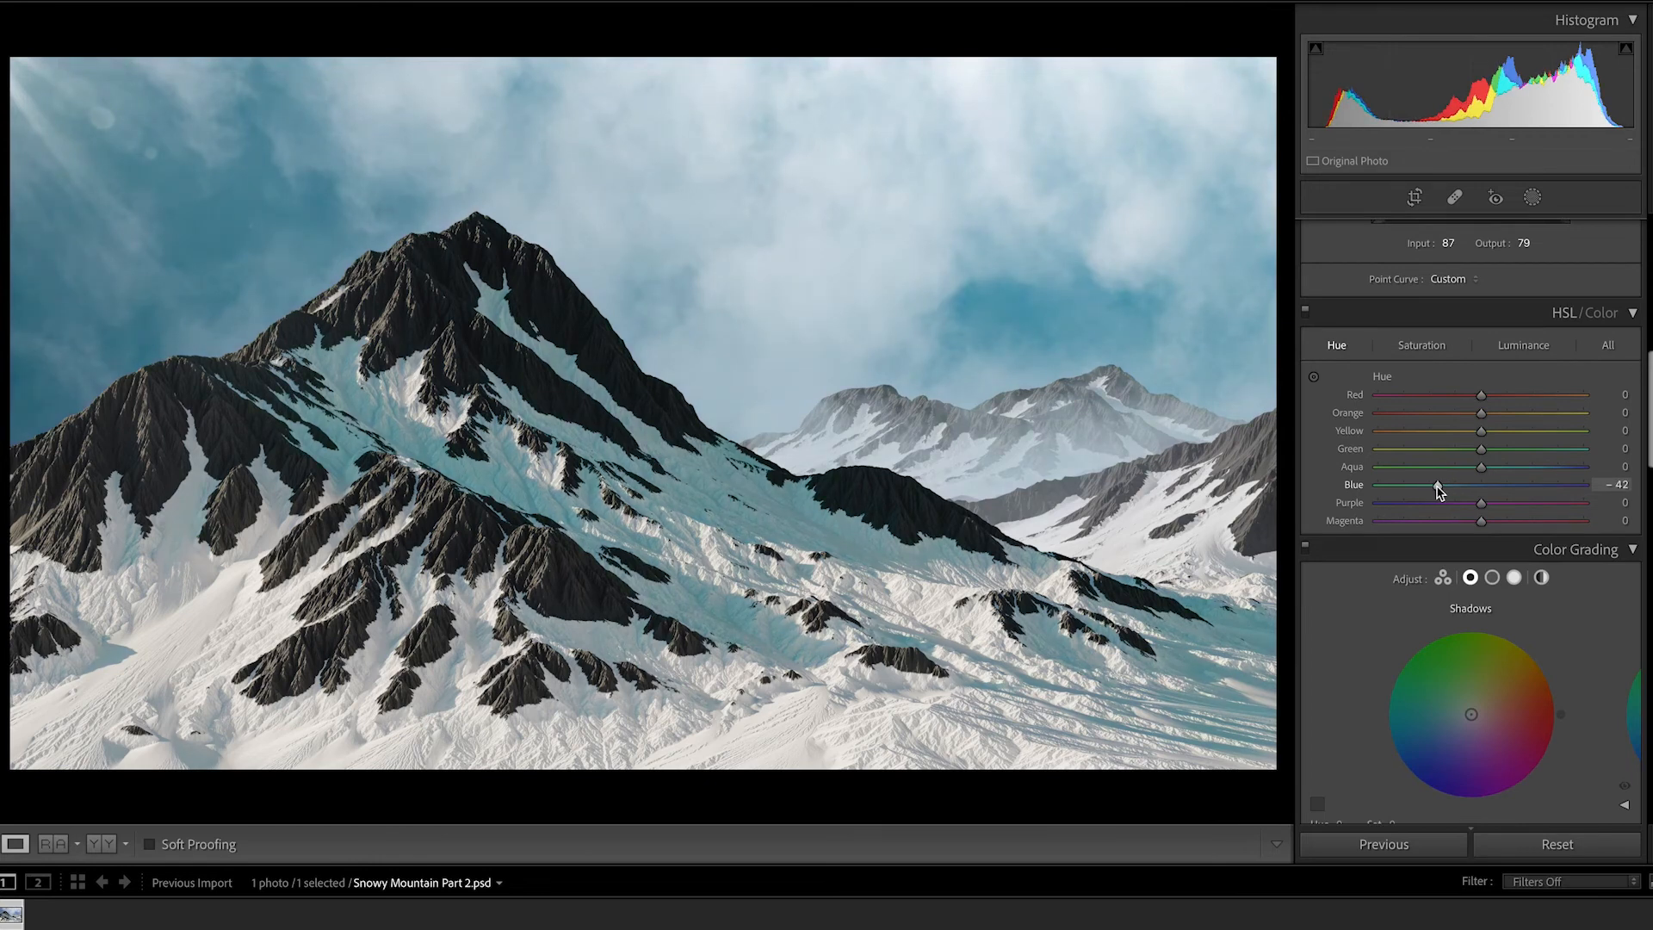
{"action": "scroll", "coordinate": [1438, 489], "scroll_direction": "up", "scroll_amount": 1}
{"action": "left_click_drag", "start_coordinate": [1439, 560], "coordinate": [1440, 559]}
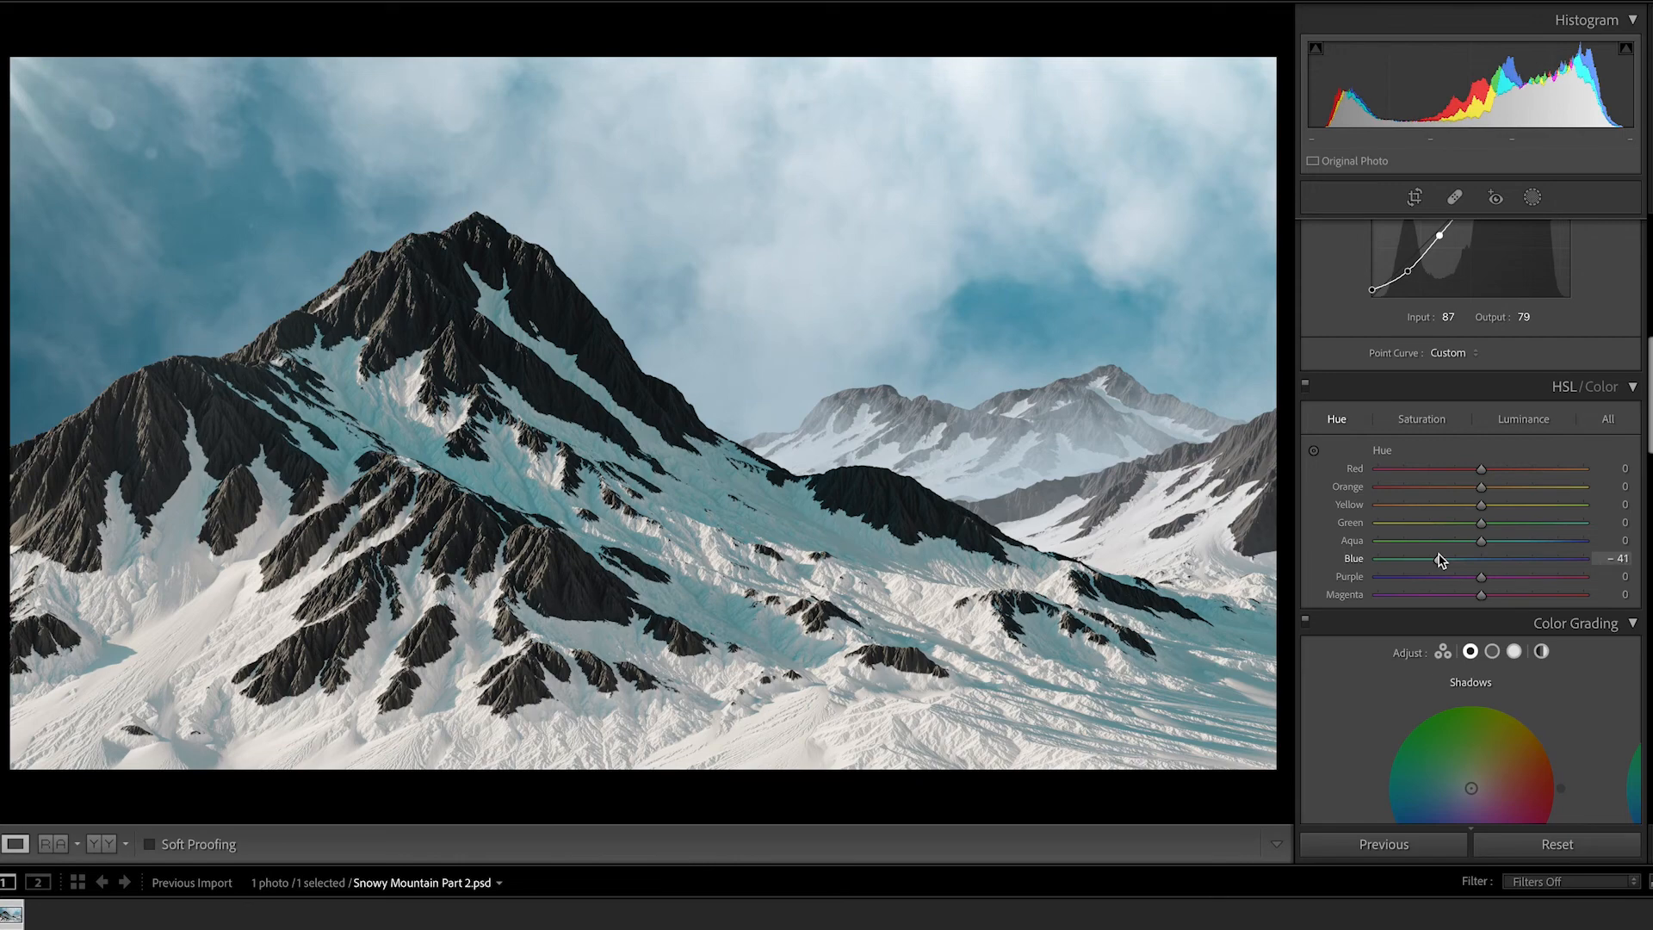
{"action": "left_click_drag", "start_coordinate": [1441, 559], "coordinate": [1442, 559]}
{"action": "scroll", "coordinate": [1446, 516], "scroll_direction": "up", "scroll_amount": 5}
{"action": "scroll", "coordinate": [1447, 451], "scroll_direction": "up", "scroll_amount": 3}
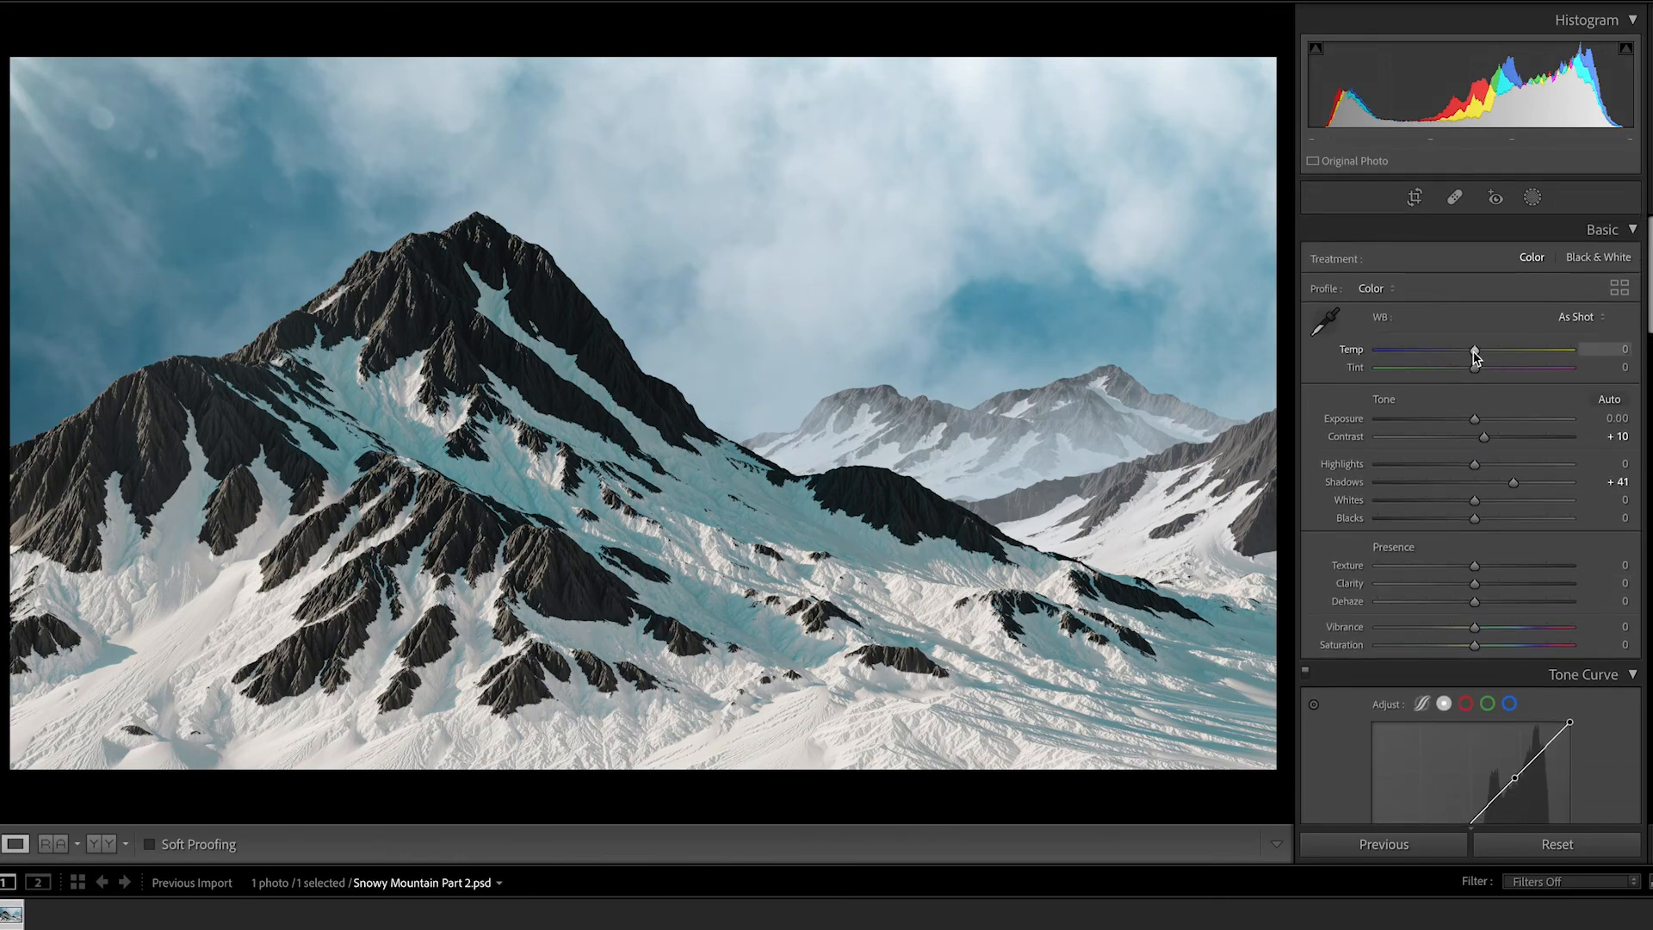
{"action": "left_click_drag", "start_coordinate": [1476, 351], "coordinate": [1467, 351]}
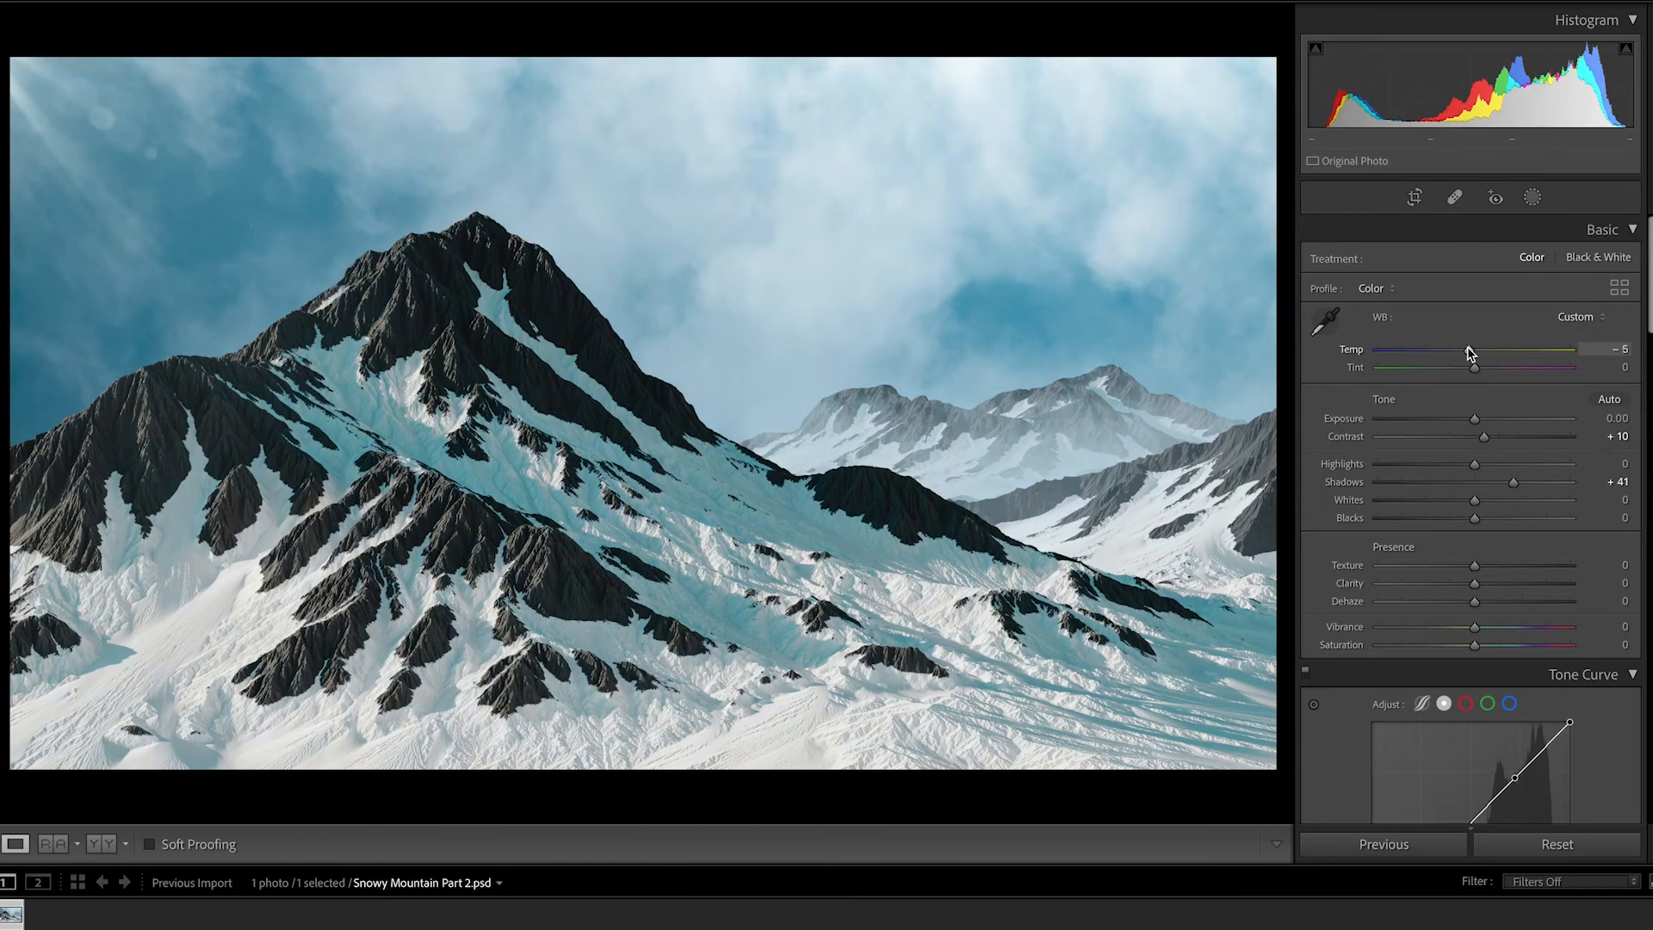
{"action": "scroll", "coordinate": [1381, 400], "scroll_direction": "down", "scroll_amount": 4}
{"action": "scroll", "coordinate": [1376, 408], "scroll_direction": "down", "scroll_amount": 5}
{"action": "scroll", "coordinate": [1366, 411], "scroll_direction": "down", "scroll_amount": 4}
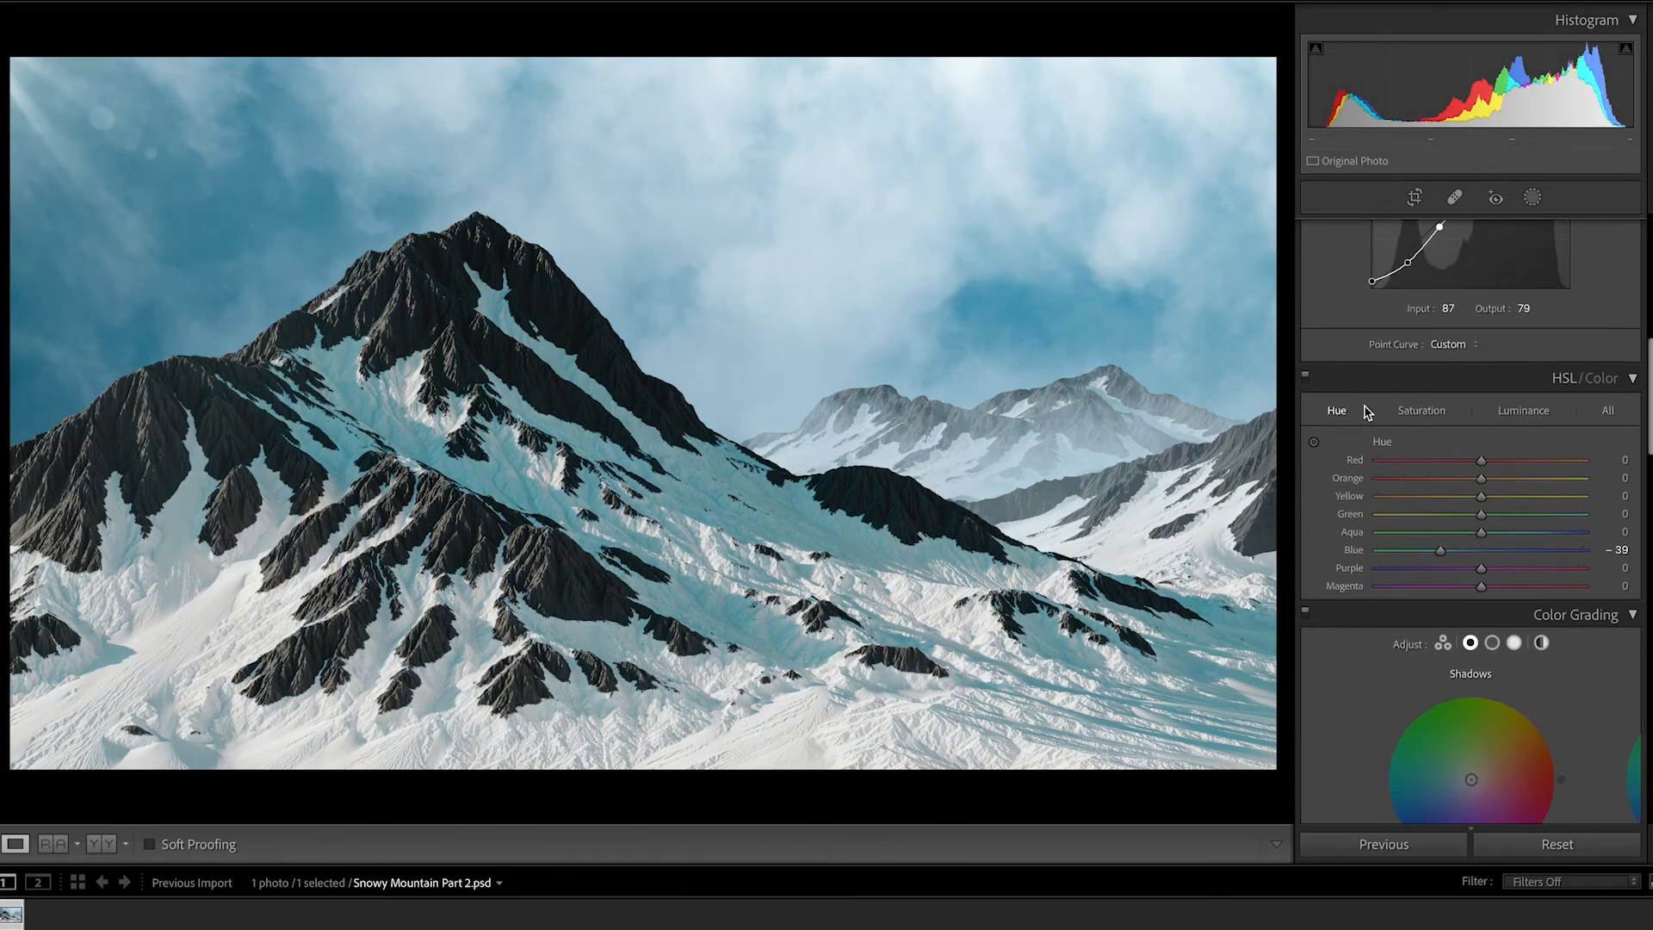
{"action": "scroll", "coordinate": [1365, 411], "scroll_direction": "down", "scroll_amount": 1}
{"action": "left_click", "coordinate": [1417, 404]}
{"action": "scroll", "coordinate": [1395, 517], "scroll_direction": "down", "scroll_amount": 3}
Undo the stray hue change, tint Shadows blue (Hue 208, Sat 65) and set grading Balance to +31
{"action": "key", "text": "ctrl+z"}
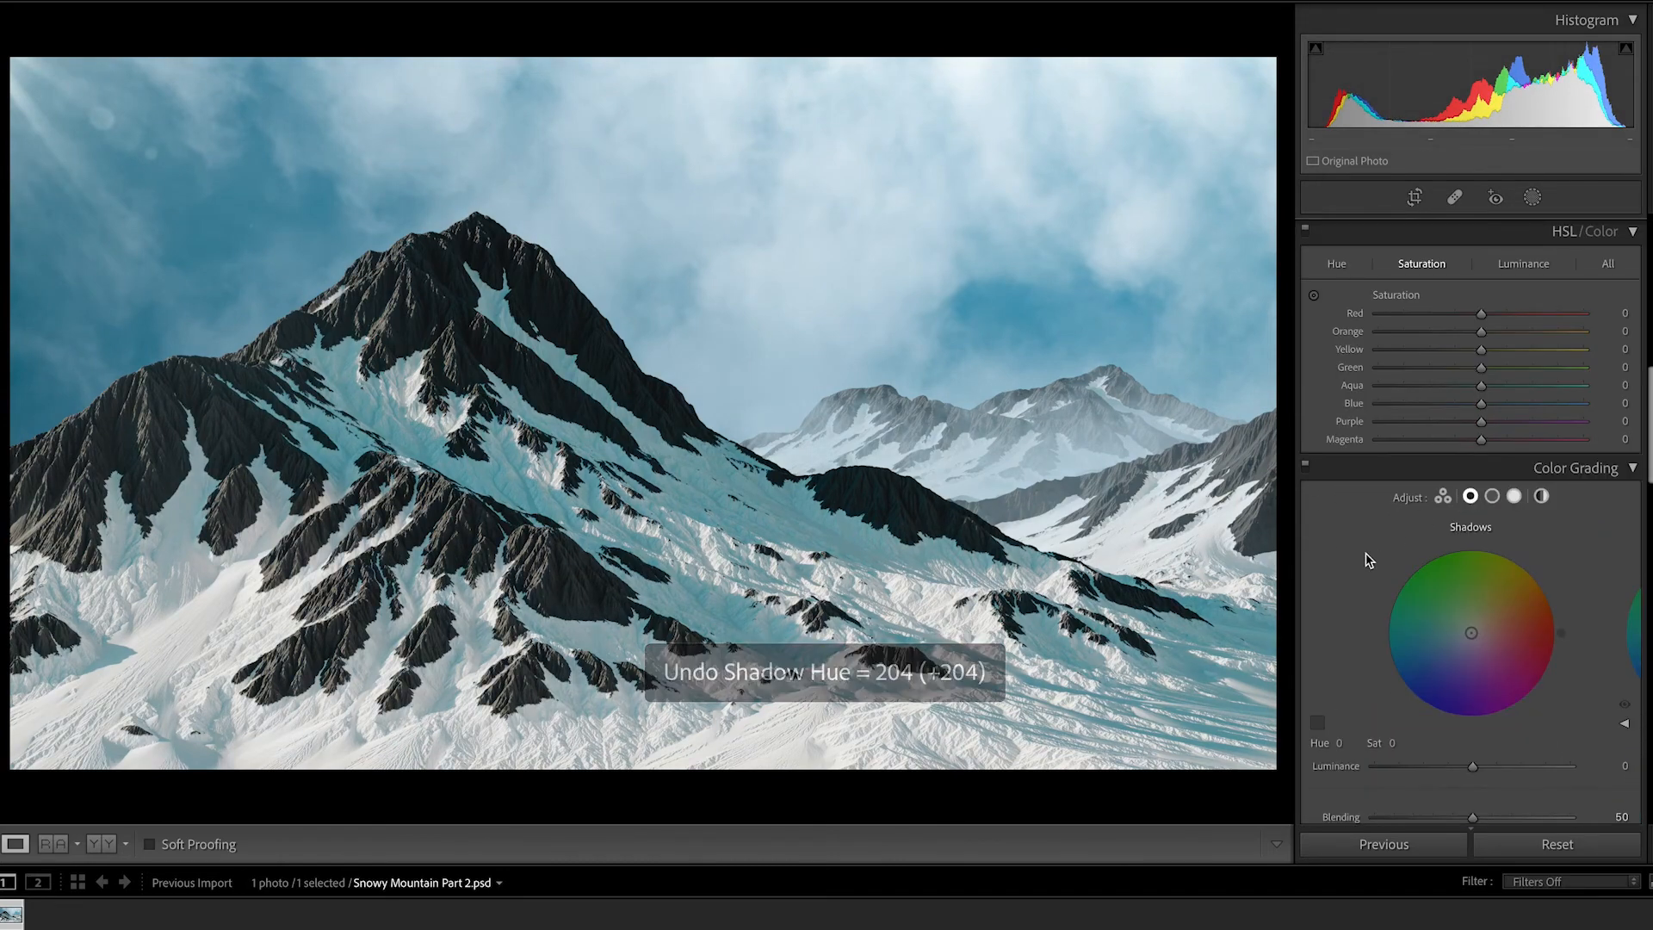
{"action": "scroll", "coordinate": [1367, 559], "scroll_direction": "down", "scroll_amount": 1}
{"action": "left_click_drag", "start_coordinate": [1469, 546], "coordinate": [1425, 571]}
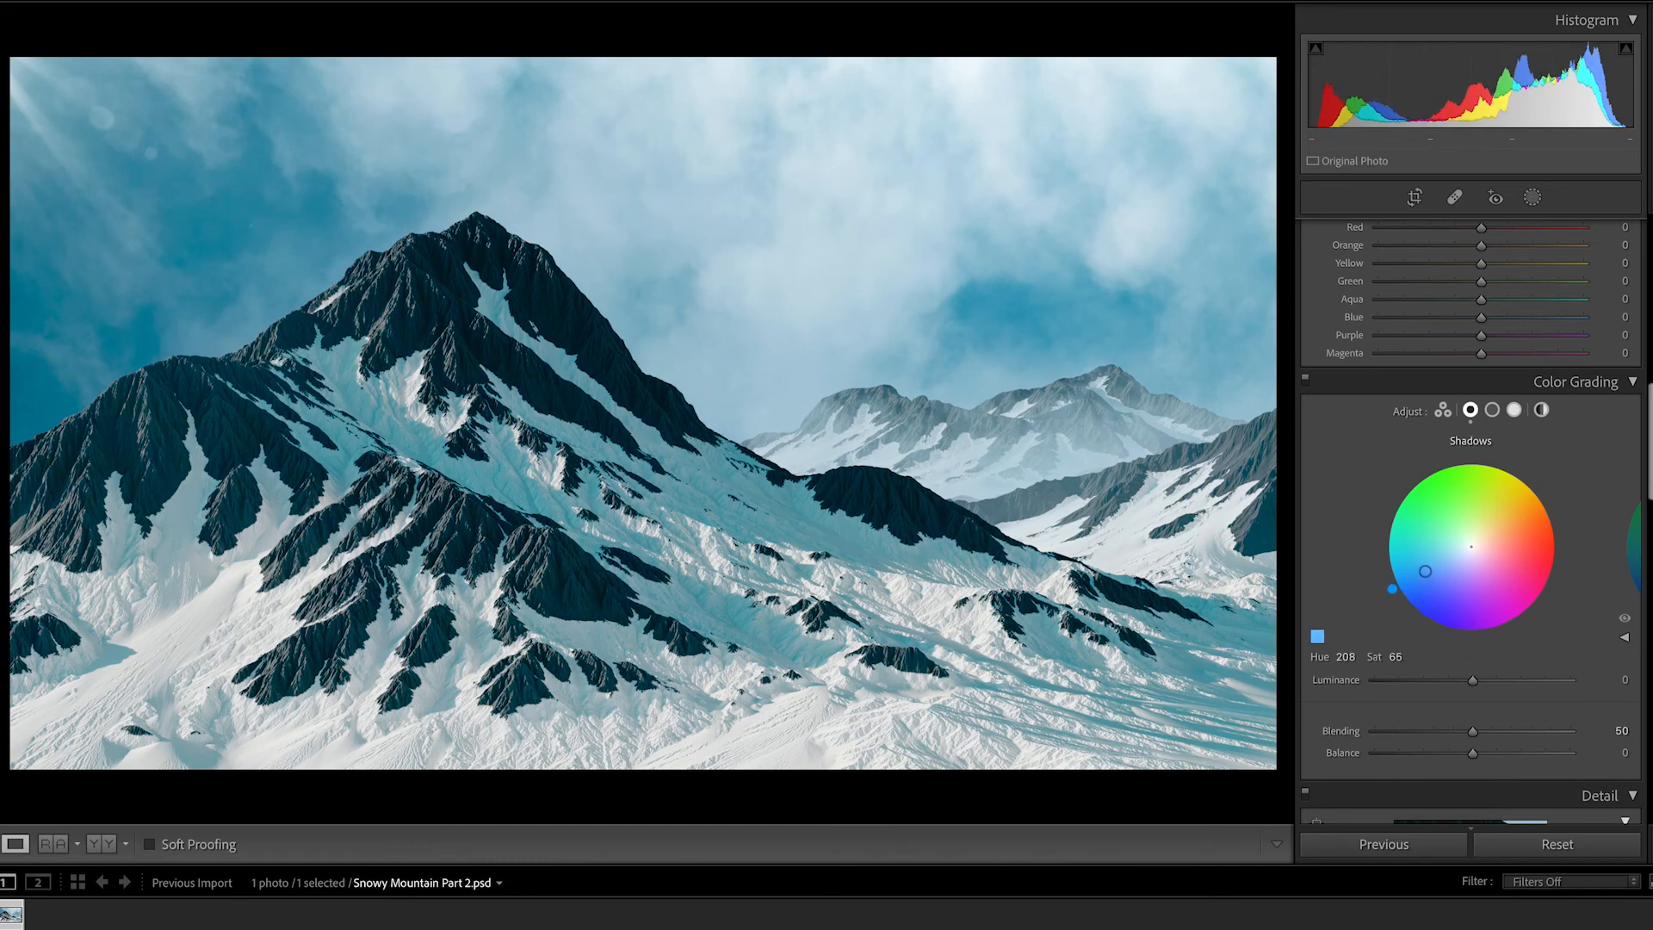
{"action": "left_click", "coordinate": [1471, 752]}
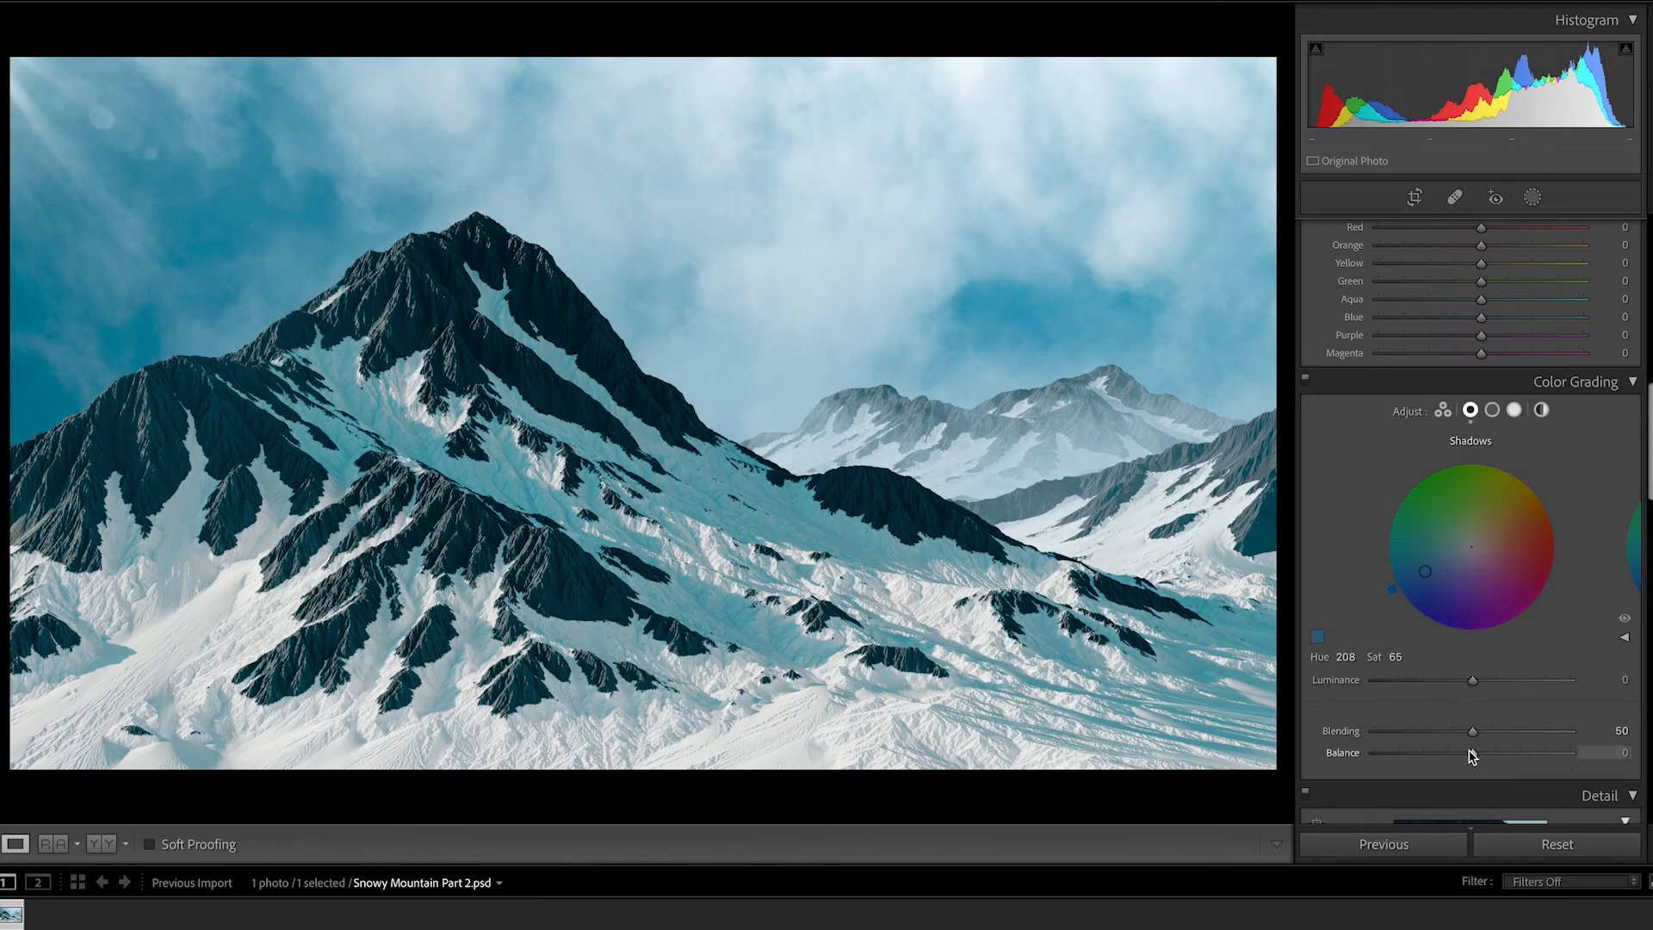
{"action": "left_click_drag", "start_coordinate": [1472, 755], "coordinate": [1503, 758]}
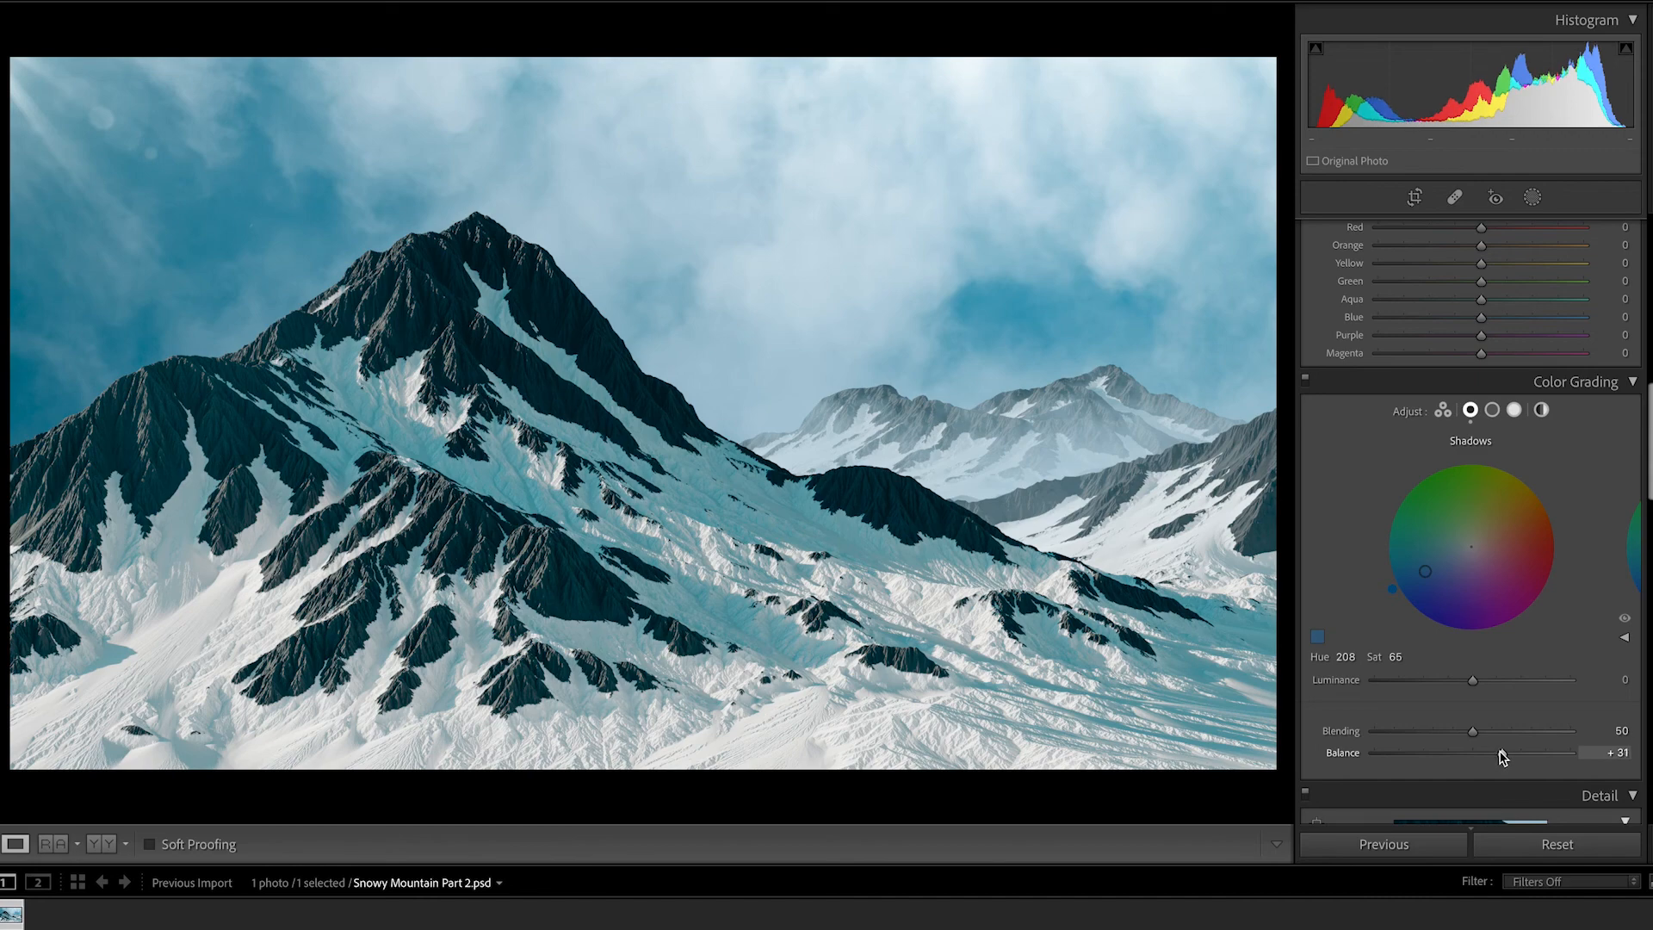
{"action": "scroll", "coordinate": [1336, 578], "scroll_direction": "down", "scroll_amount": 2}
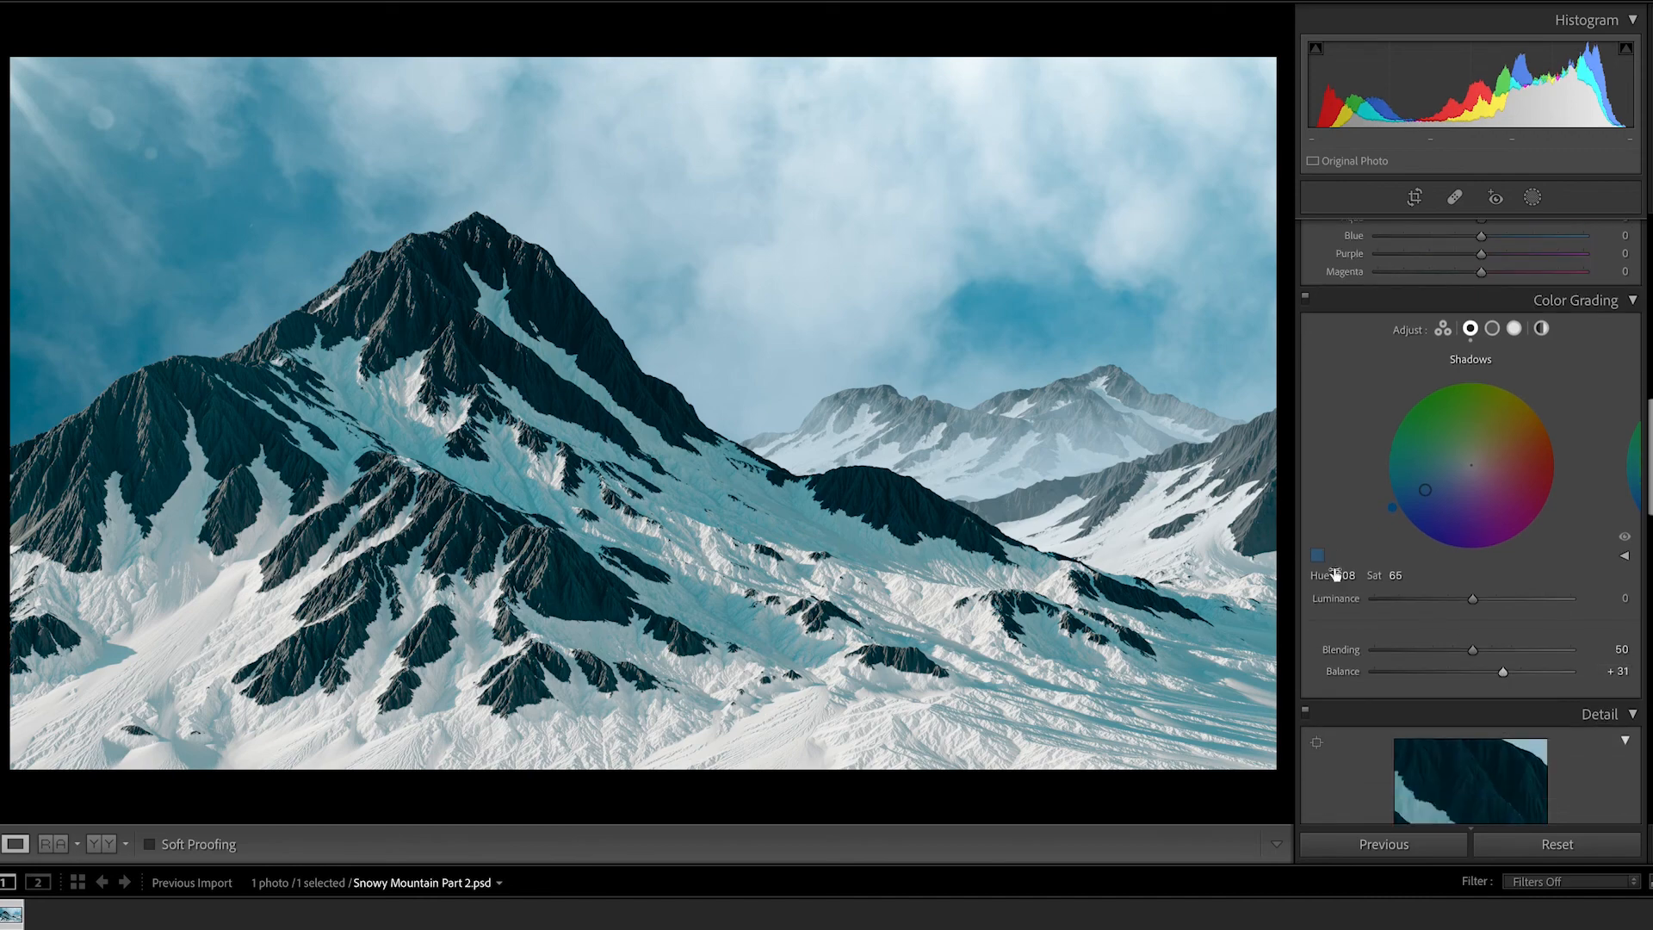
{"action": "scroll", "coordinate": [1336, 578], "scroll_direction": "down", "scroll_amount": 1}
{"action": "scroll", "coordinate": [1337, 579], "scroll_direction": "down", "scroll_amount": 3}
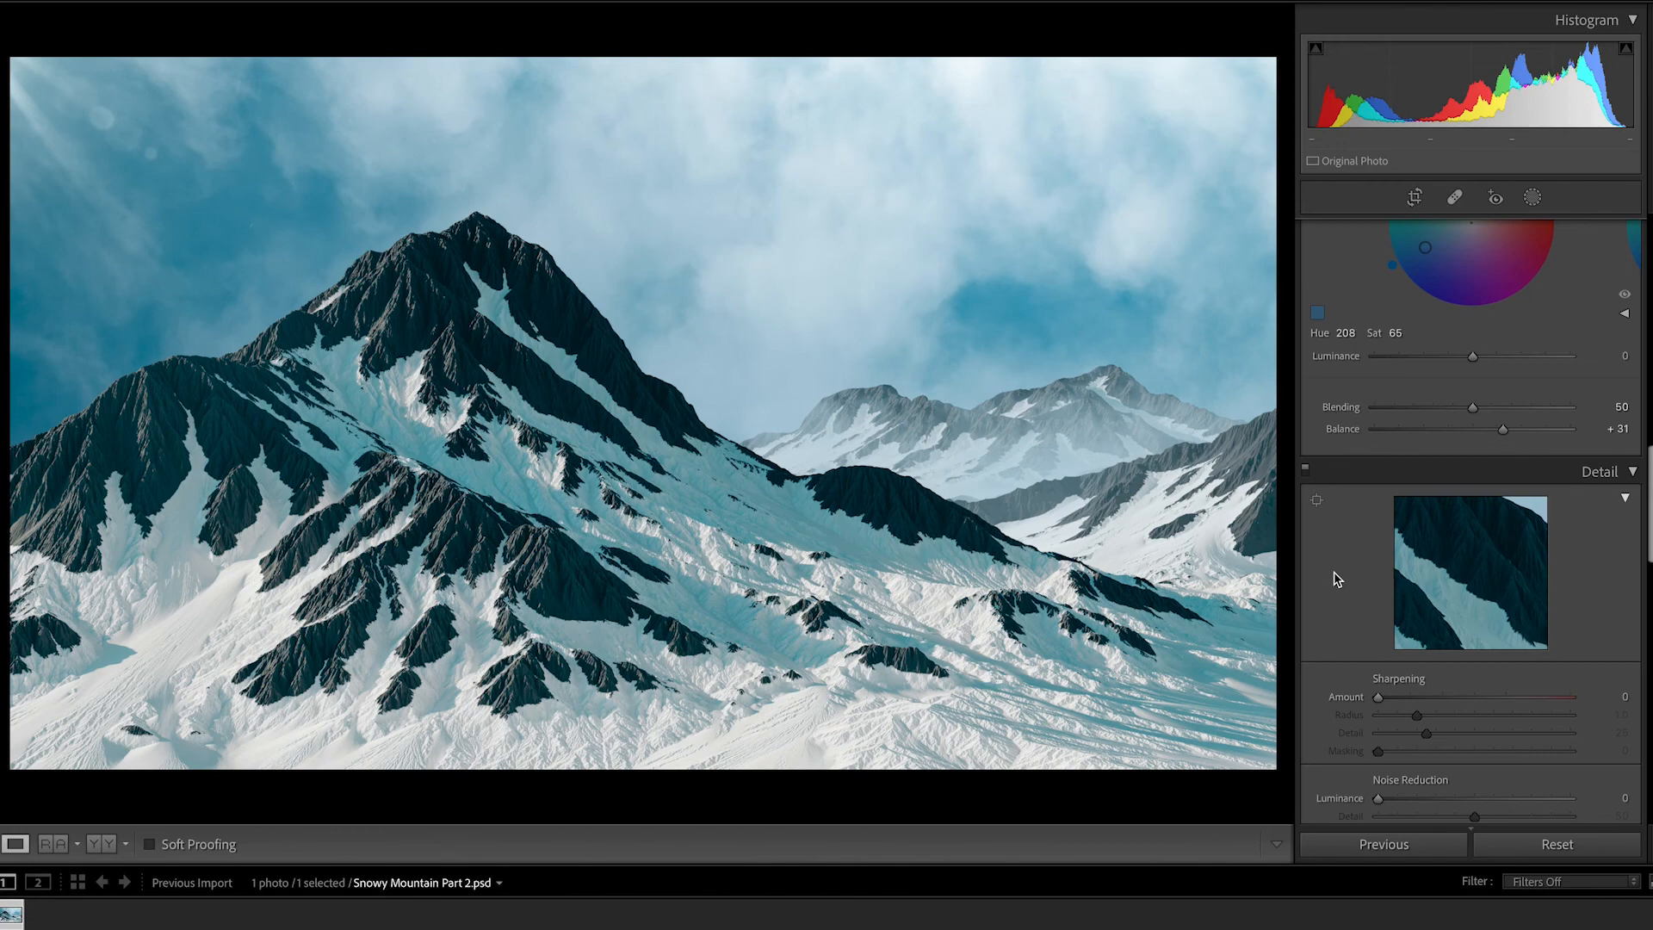
{"action": "scroll", "coordinate": [1337, 578], "scroll_direction": "down", "scroll_amount": 3}
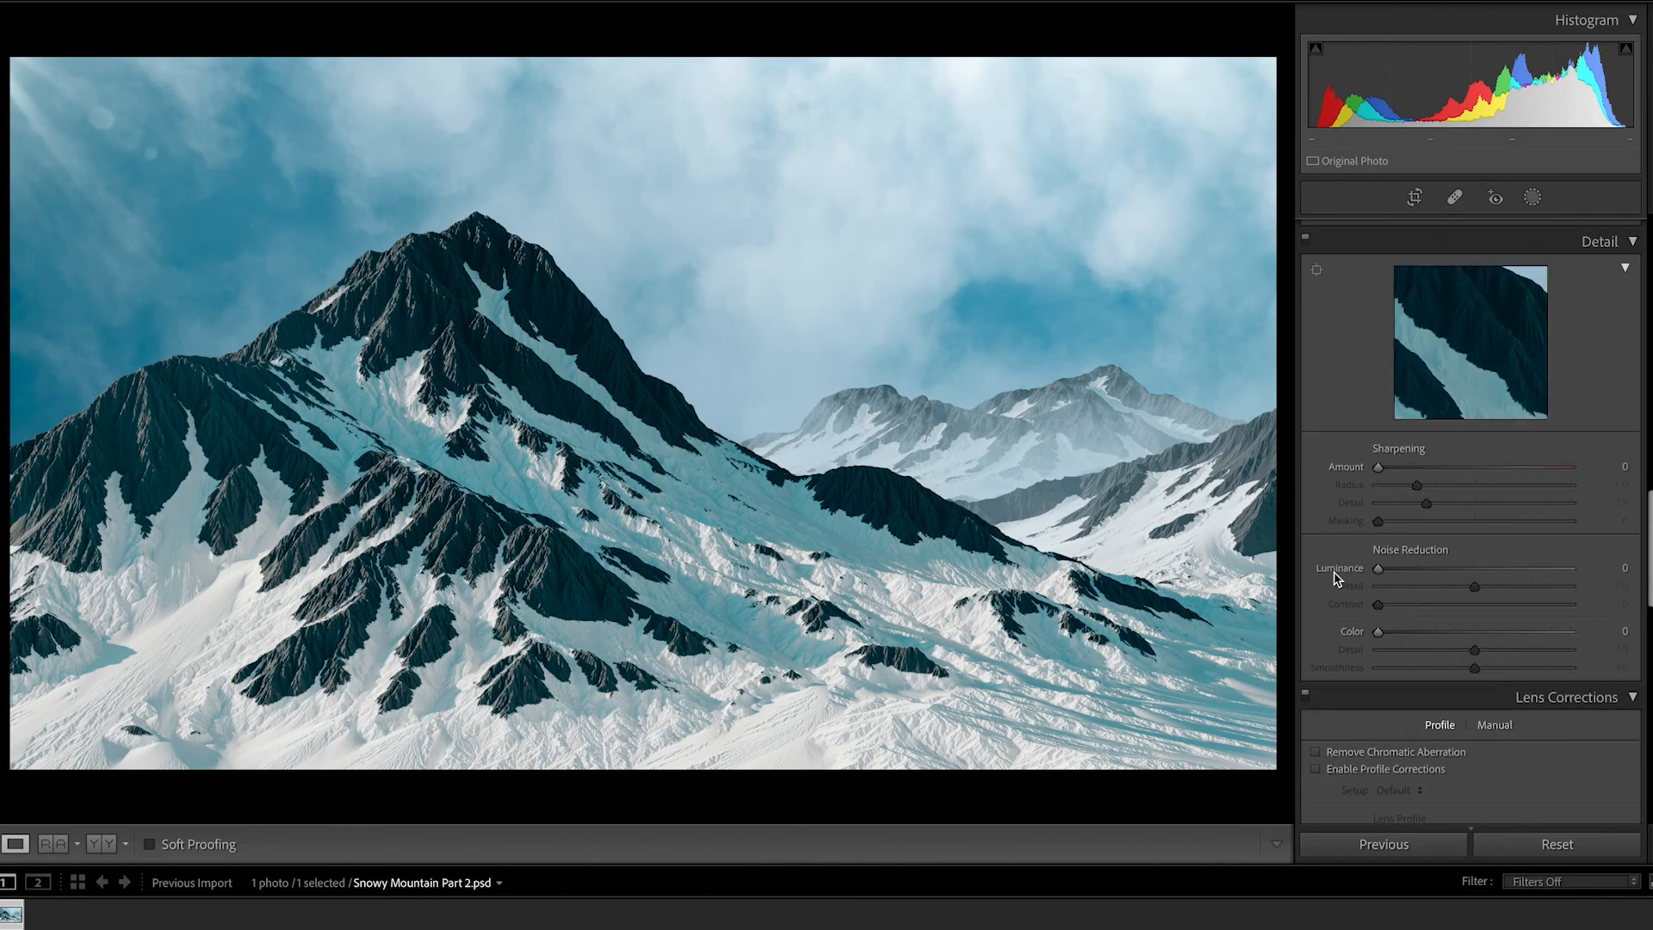
{"action": "scroll", "coordinate": [1336, 575], "scroll_direction": "down", "scroll_amount": 3}
{"action": "scroll", "coordinate": [1336, 576], "scroll_direction": "down", "scroll_amount": 3}
{"action": "scroll", "coordinate": [1336, 576], "scroll_direction": "down", "scroll_amount": 3}
{"action": "scroll", "coordinate": [1337, 577], "scroll_direction": "down", "scroll_amount": 3}
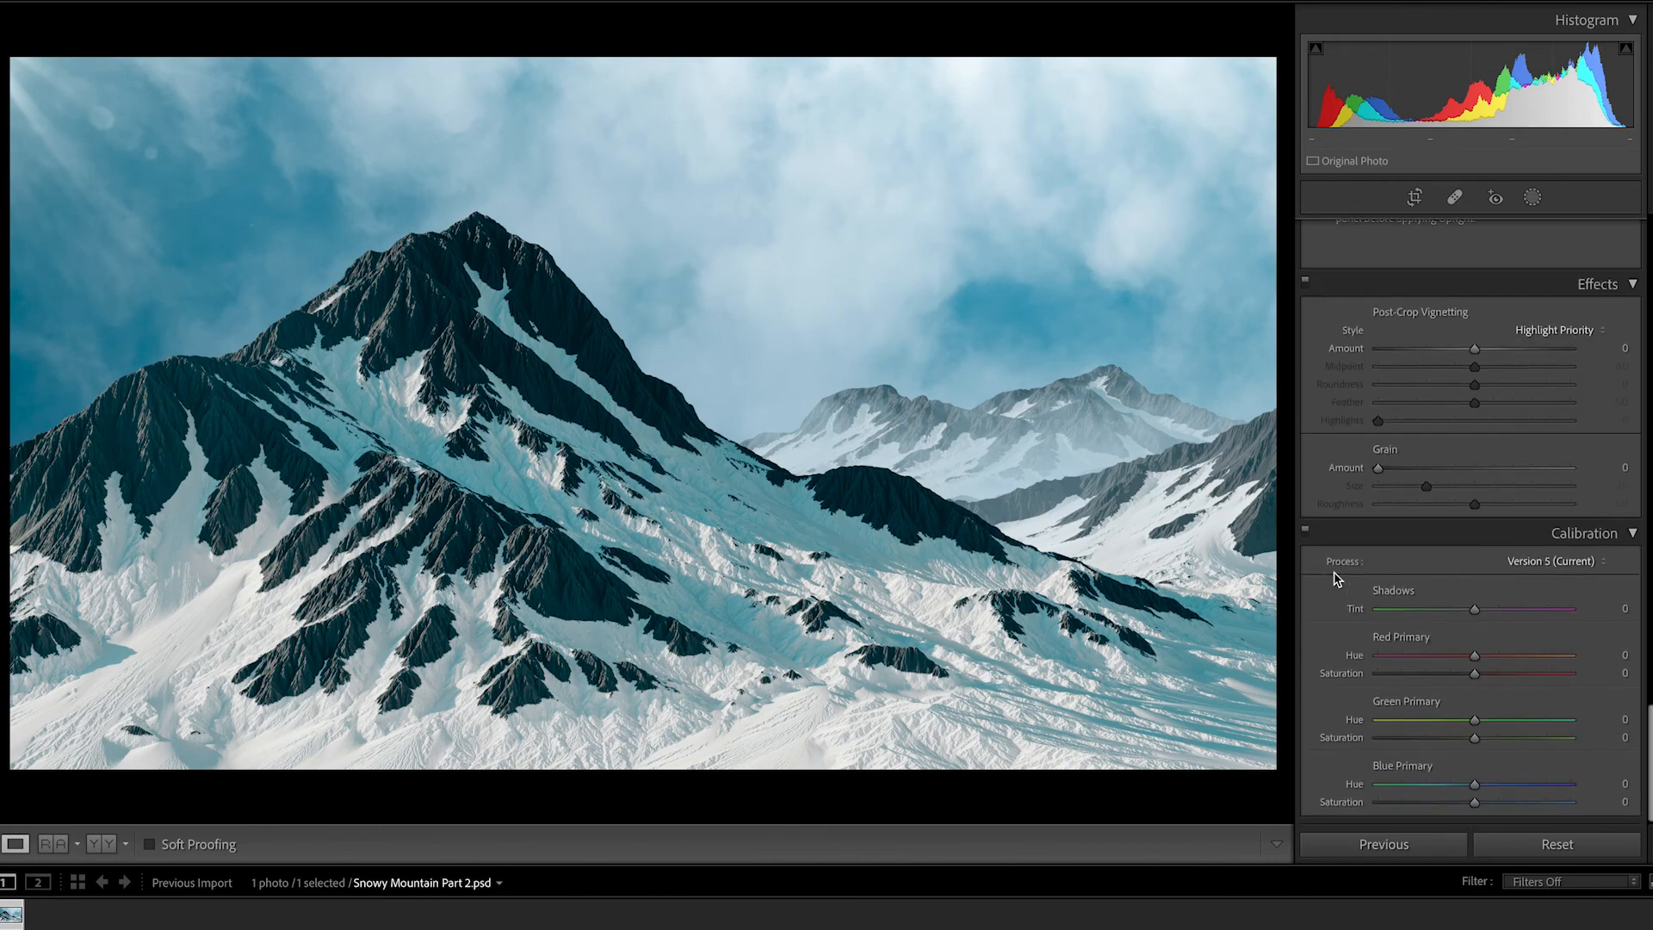
{"action": "scroll", "coordinate": [1336, 576], "scroll_direction": "up", "scroll_amount": 1}
Add film grain with Amount 30 and Size 30, checking it at 1:1 on the main peak
{"action": "left_click", "coordinate": [747, 350]}
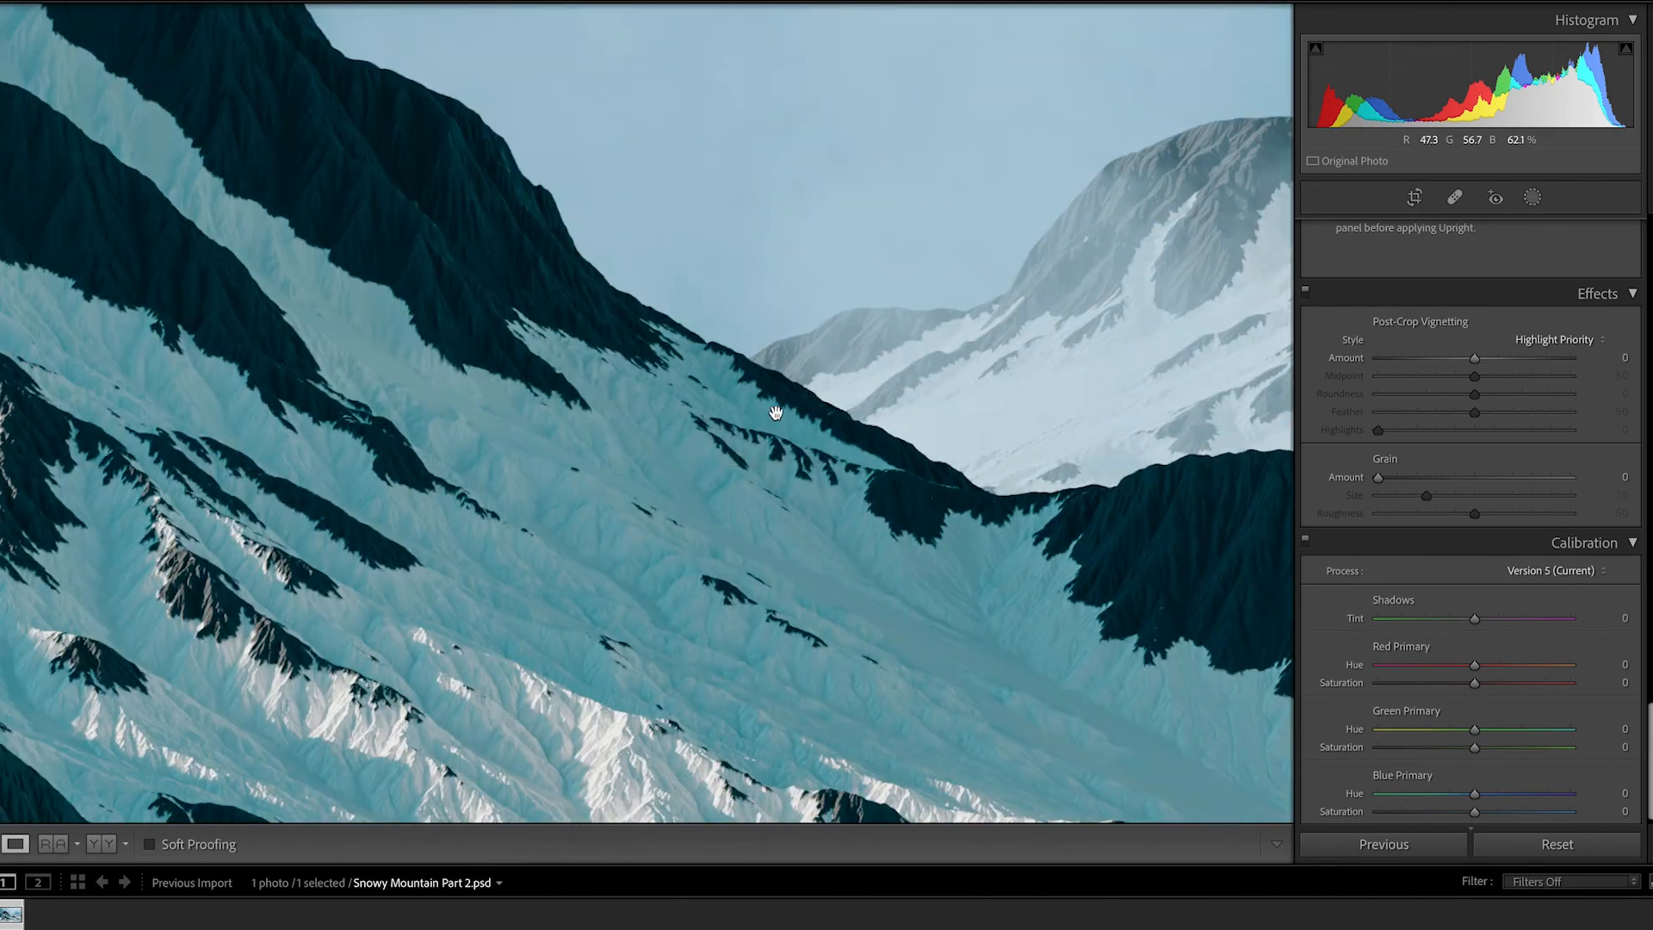
{"action": "left_click", "coordinate": [774, 410]}
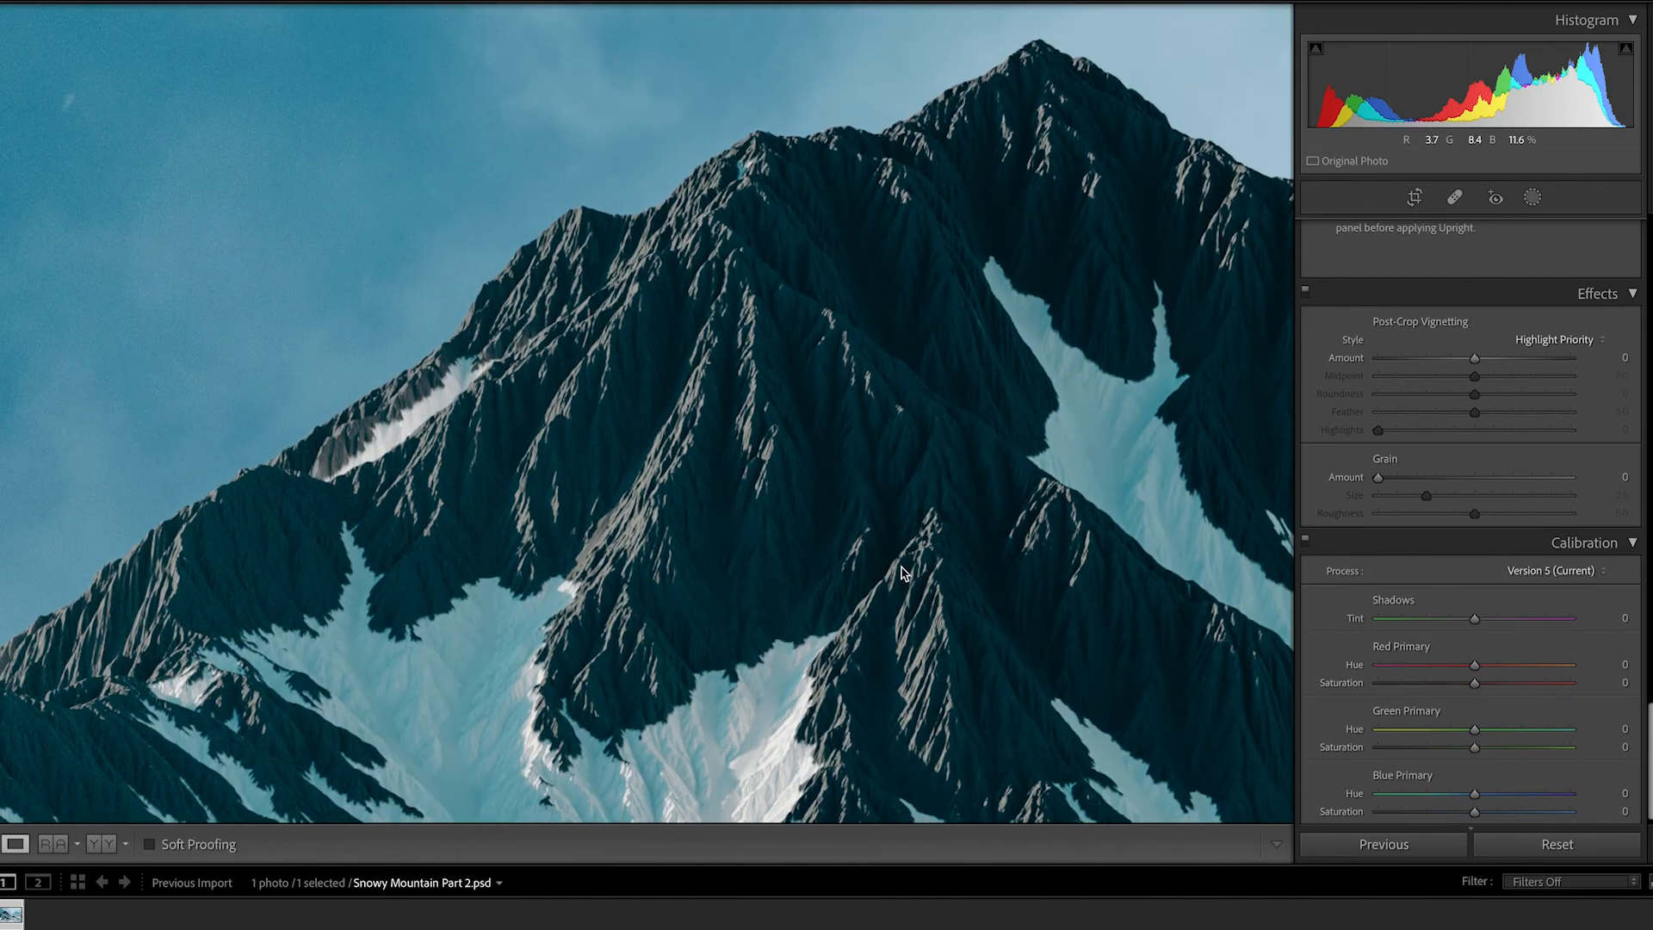
{"action": "left_click", "coordinate": [1429, 477]}
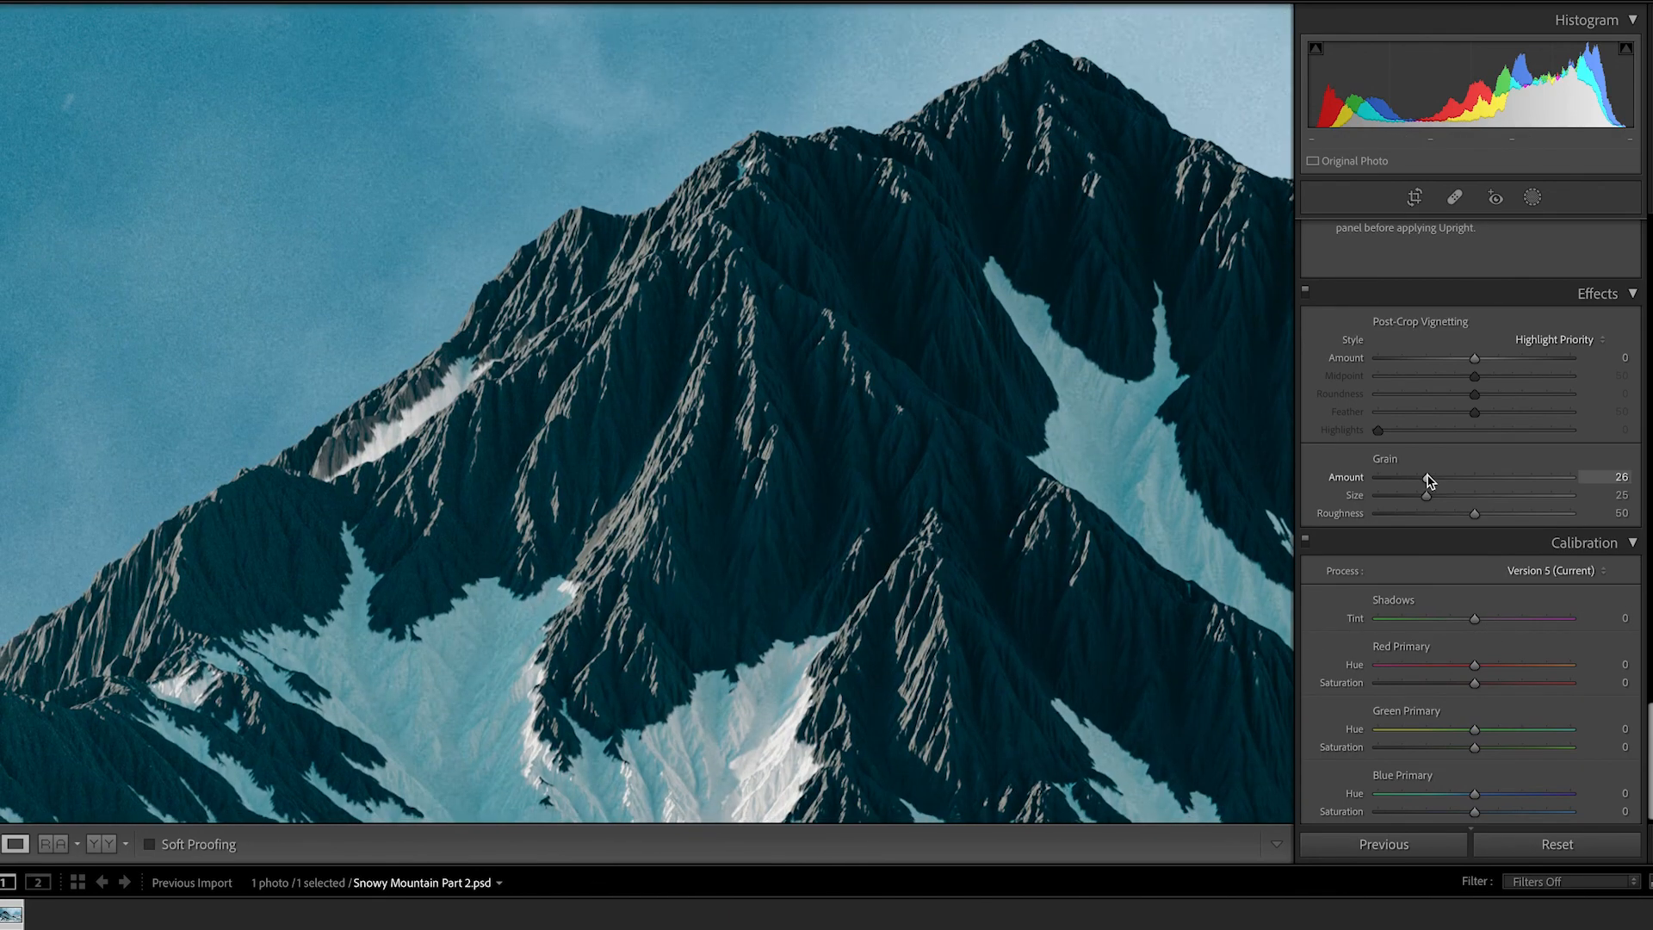
{"action": "left_click_drag", "start_coordinate": [1429, 481], "coordinate": [1434, 481]}
{"action": "left_click_drag", "start_coordinate": [1435, 501], "coordinate": [1439, 502]}
{"action": "left_click_drag", "start_coordinate": [804, 379], "coordinate": [221, 259]}
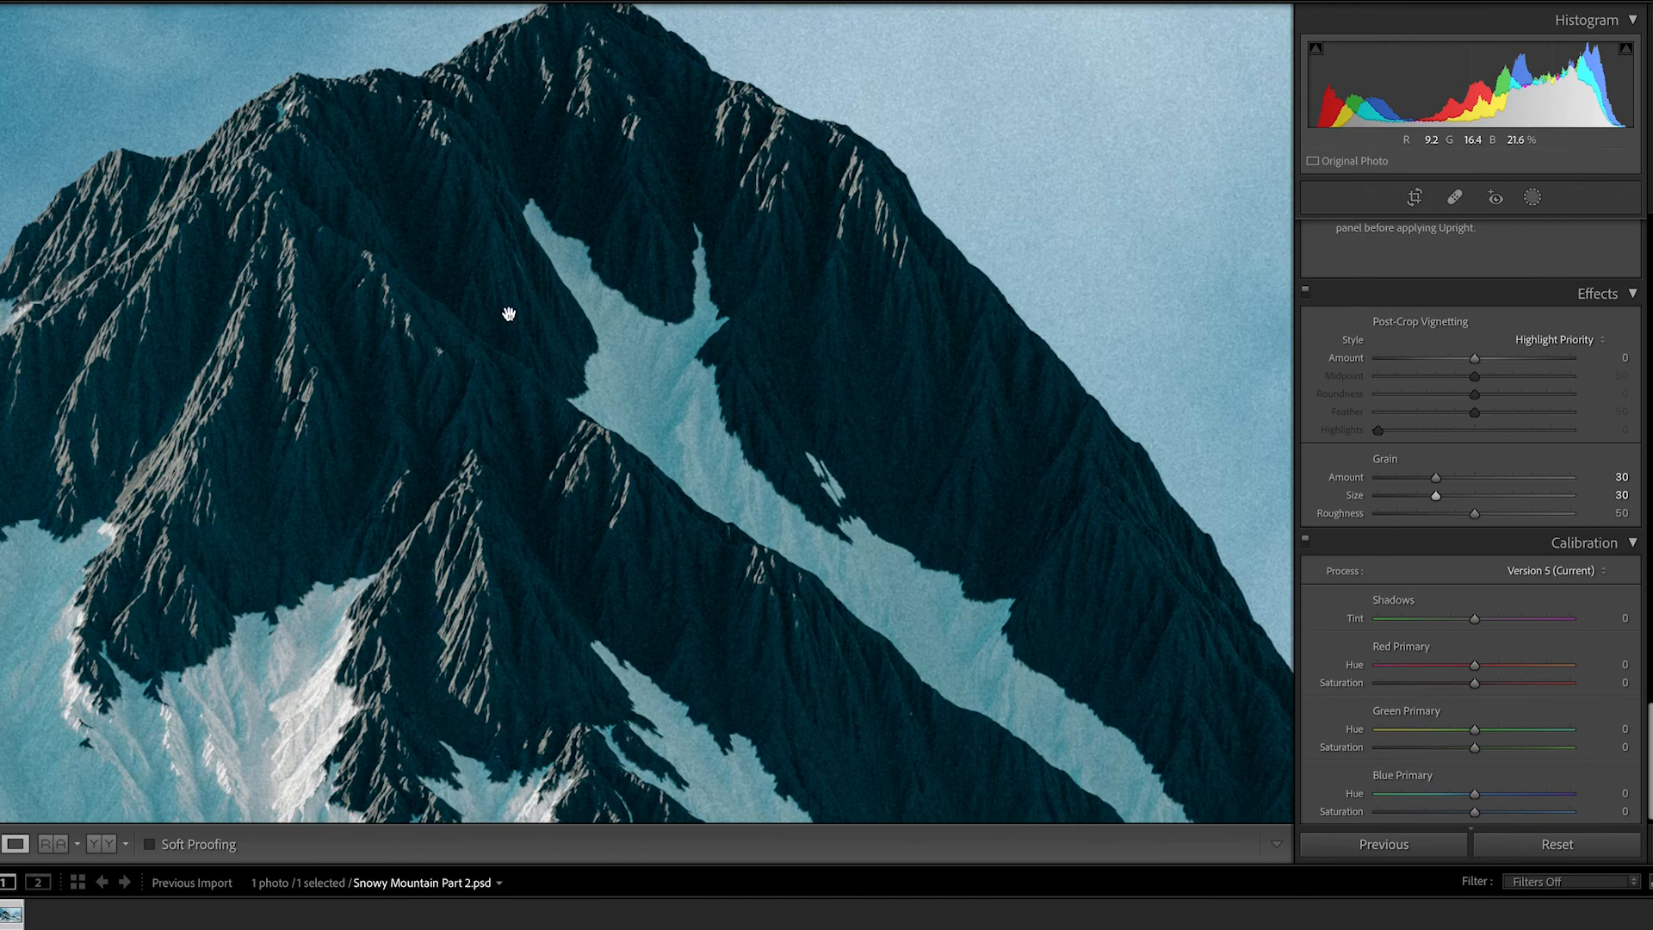
{"action": "left_click", "coordinate": [708, 470]}
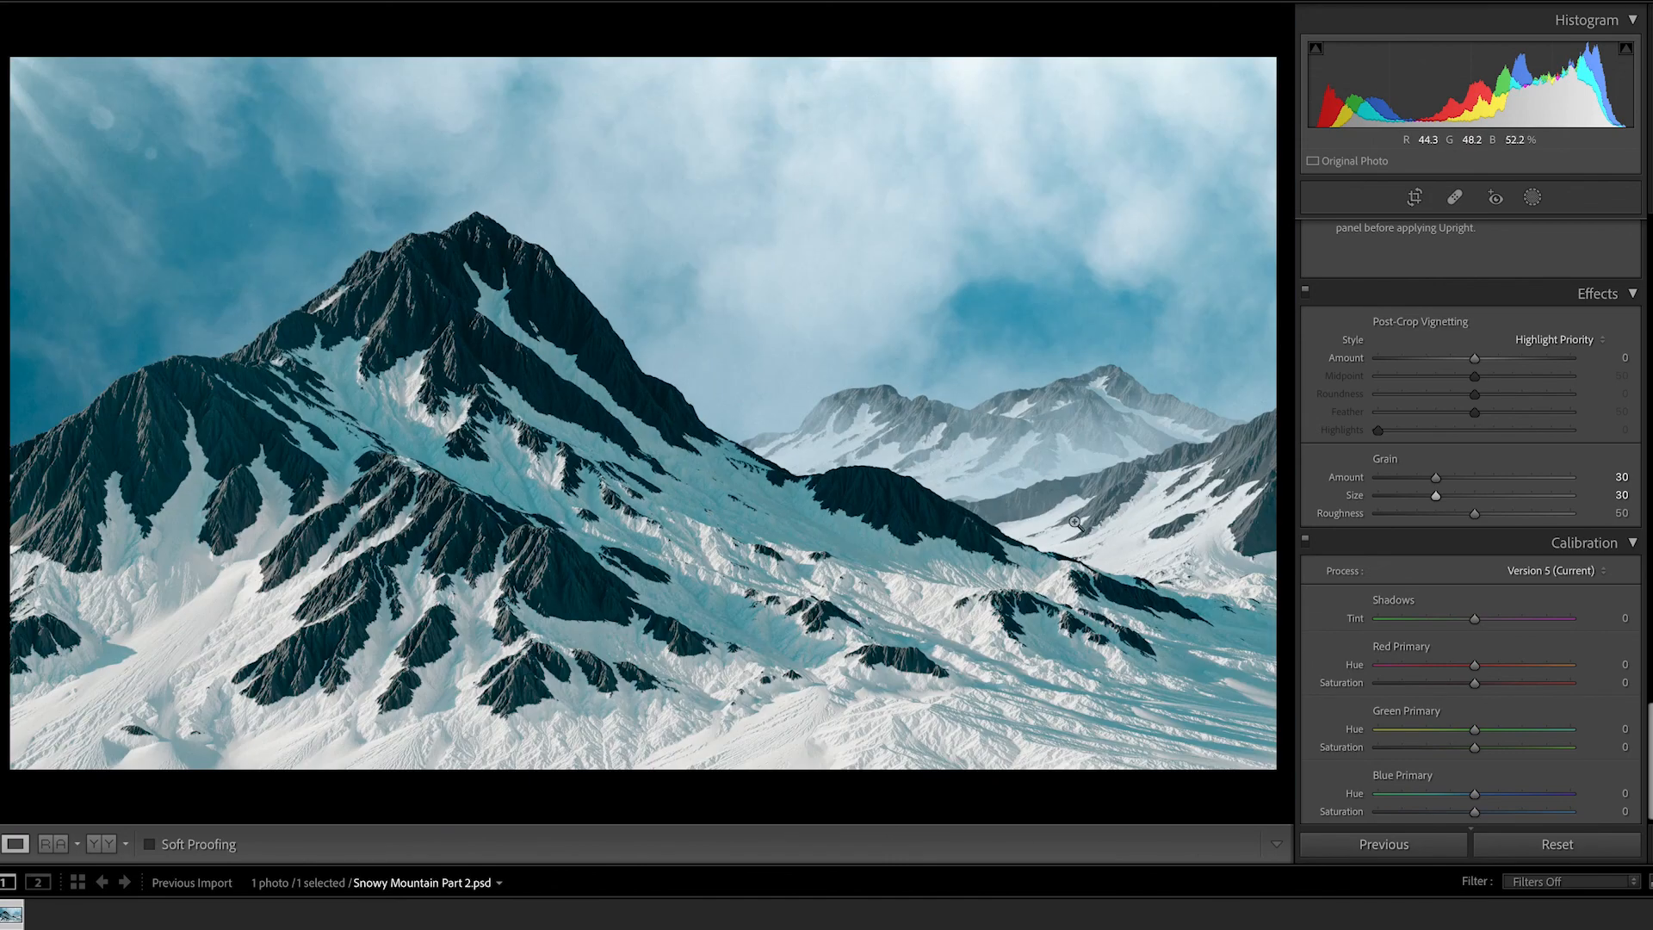